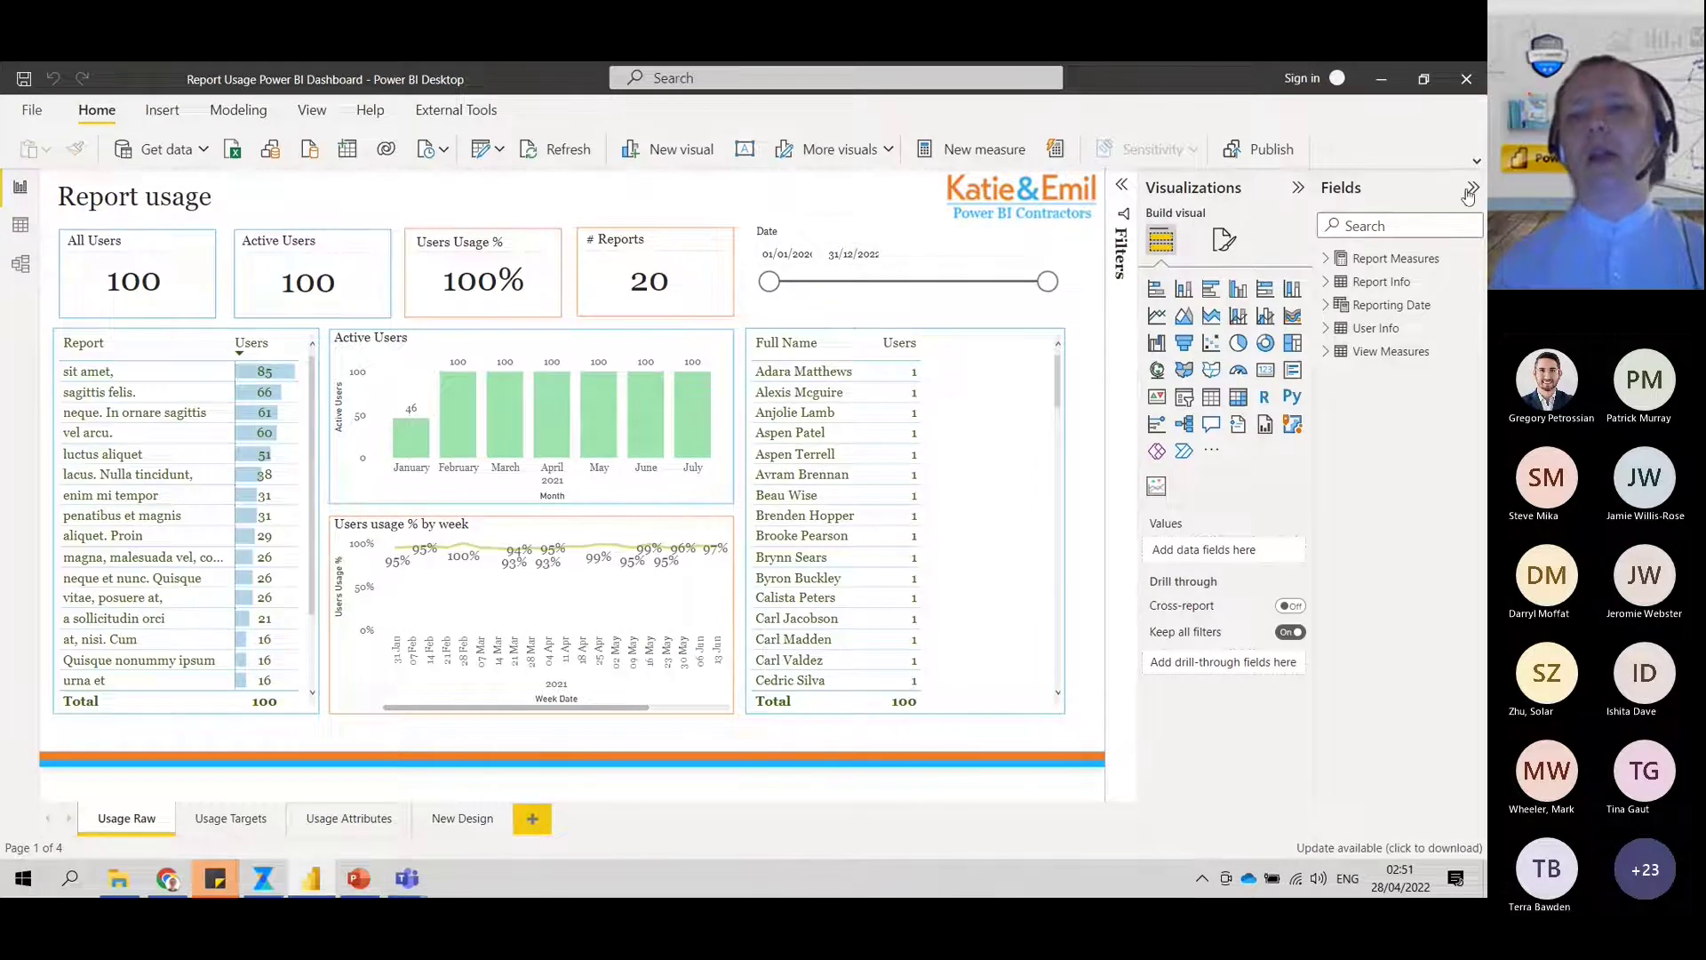
Collapse the Fields and Visualizations panes to give the report canvas more room.
click(1472, 189)
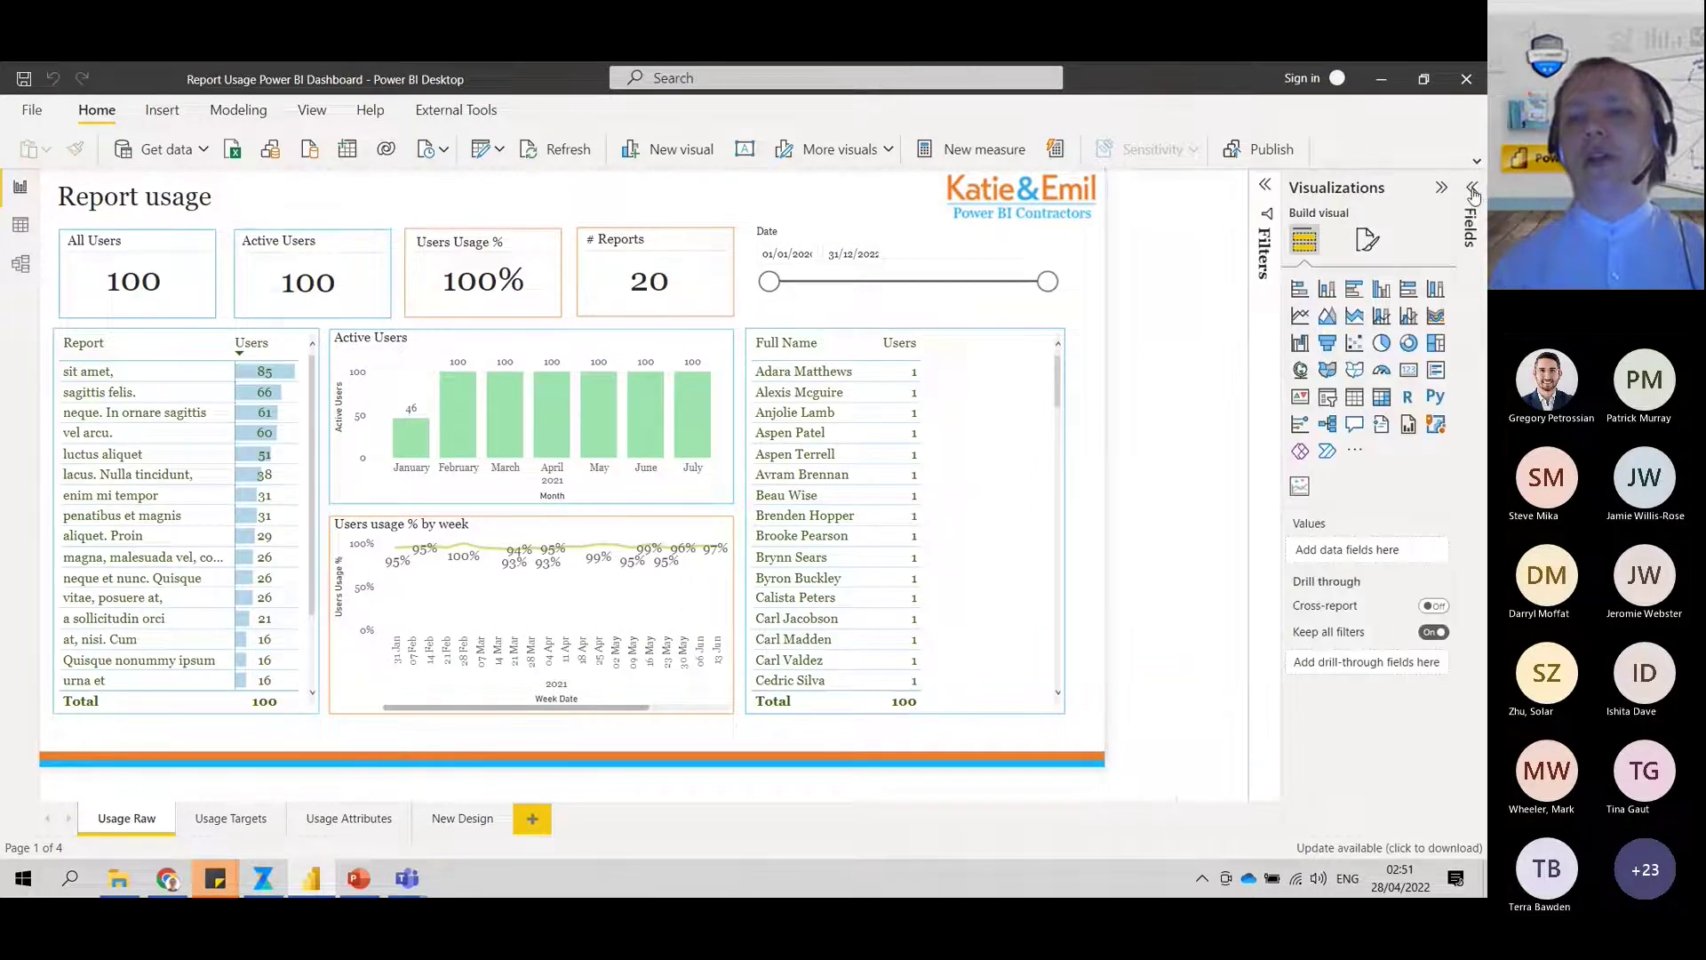
click(1443, 188)
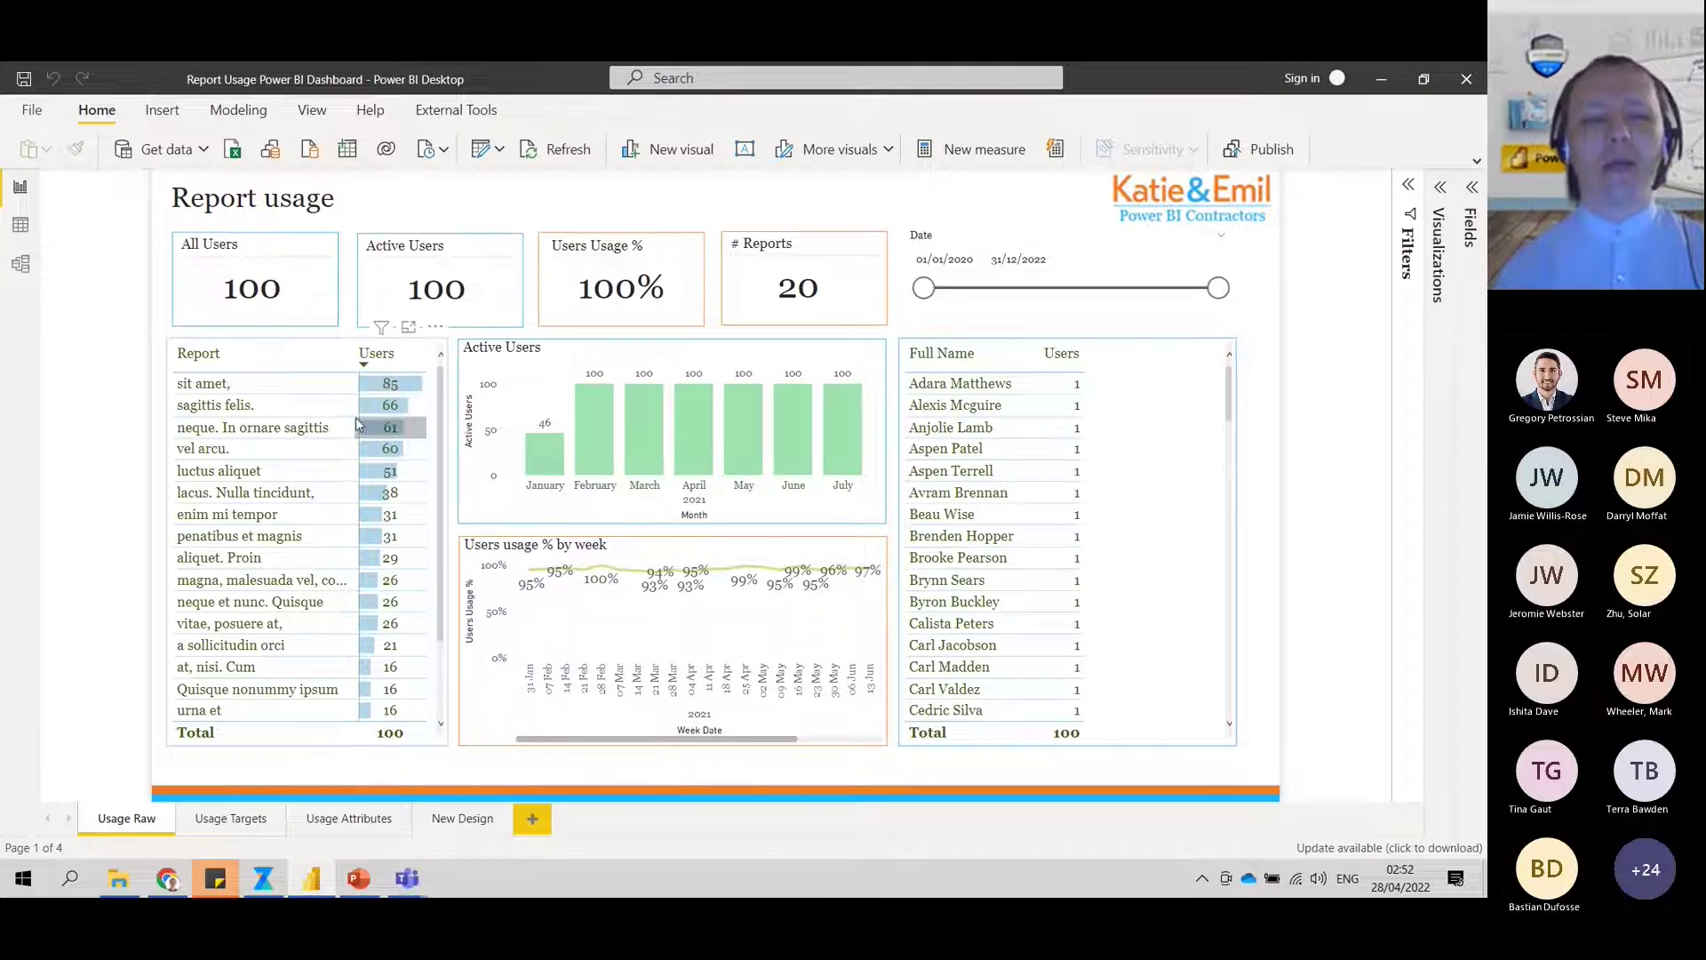
Filter the Usage Raw page by the "sit amet," report and examine its monthly active users, usage percentage and weekly trend.
click(318, 393)
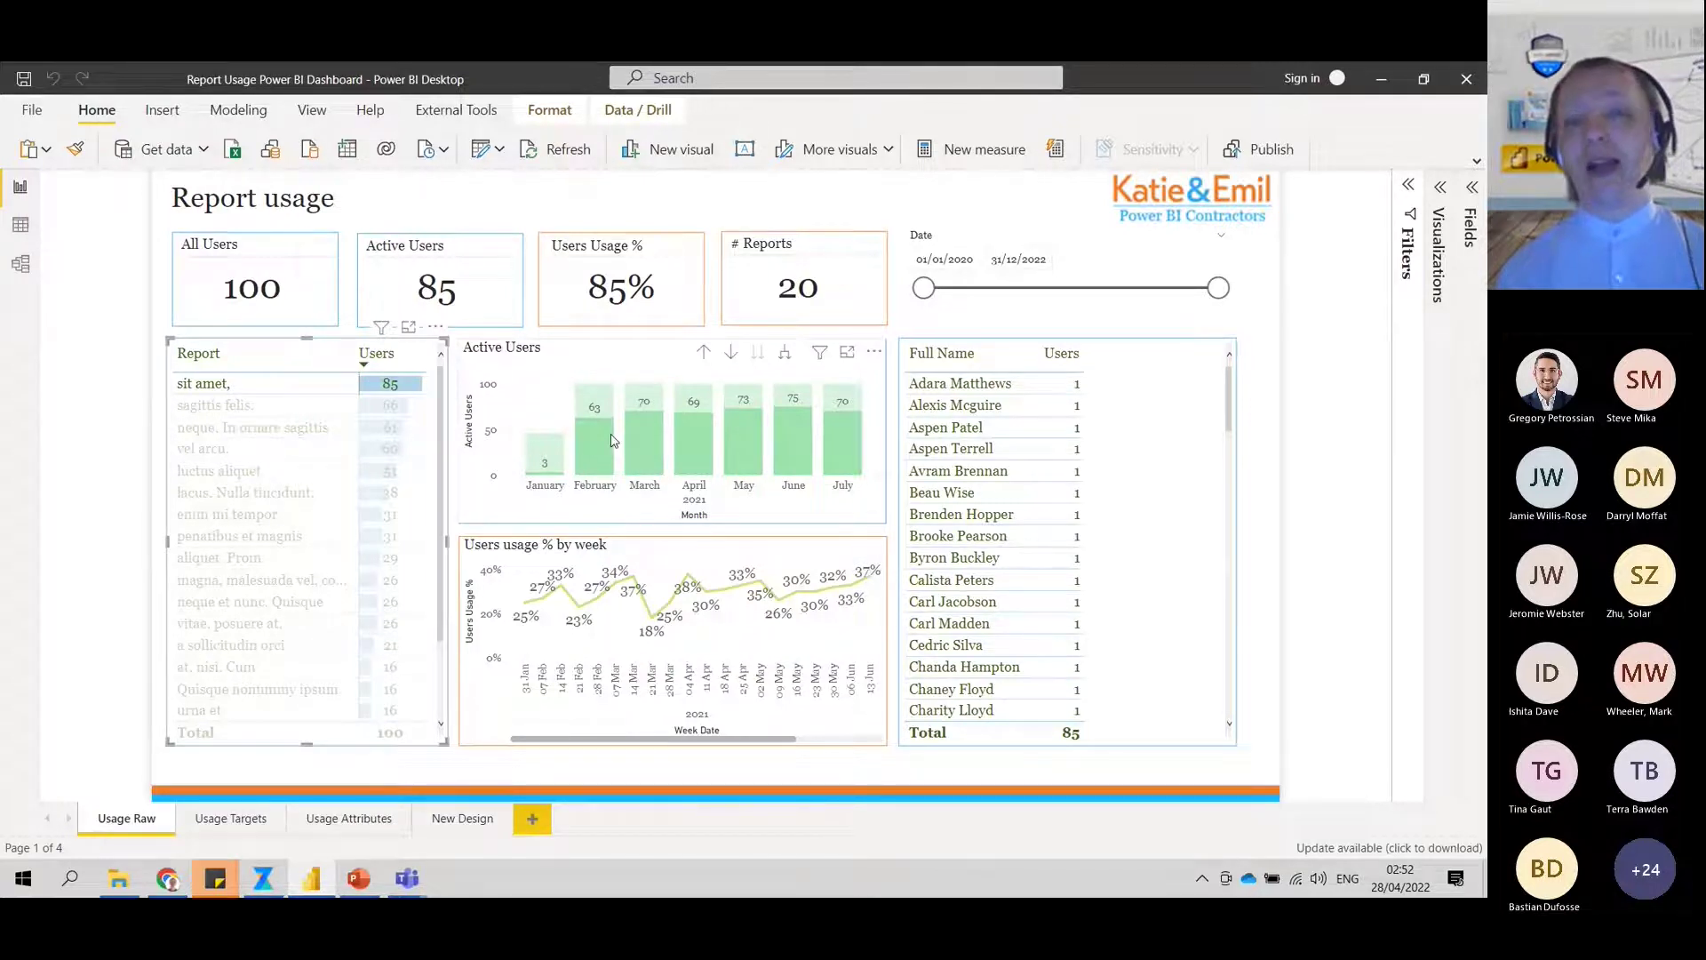
mouse_move(761, 454)
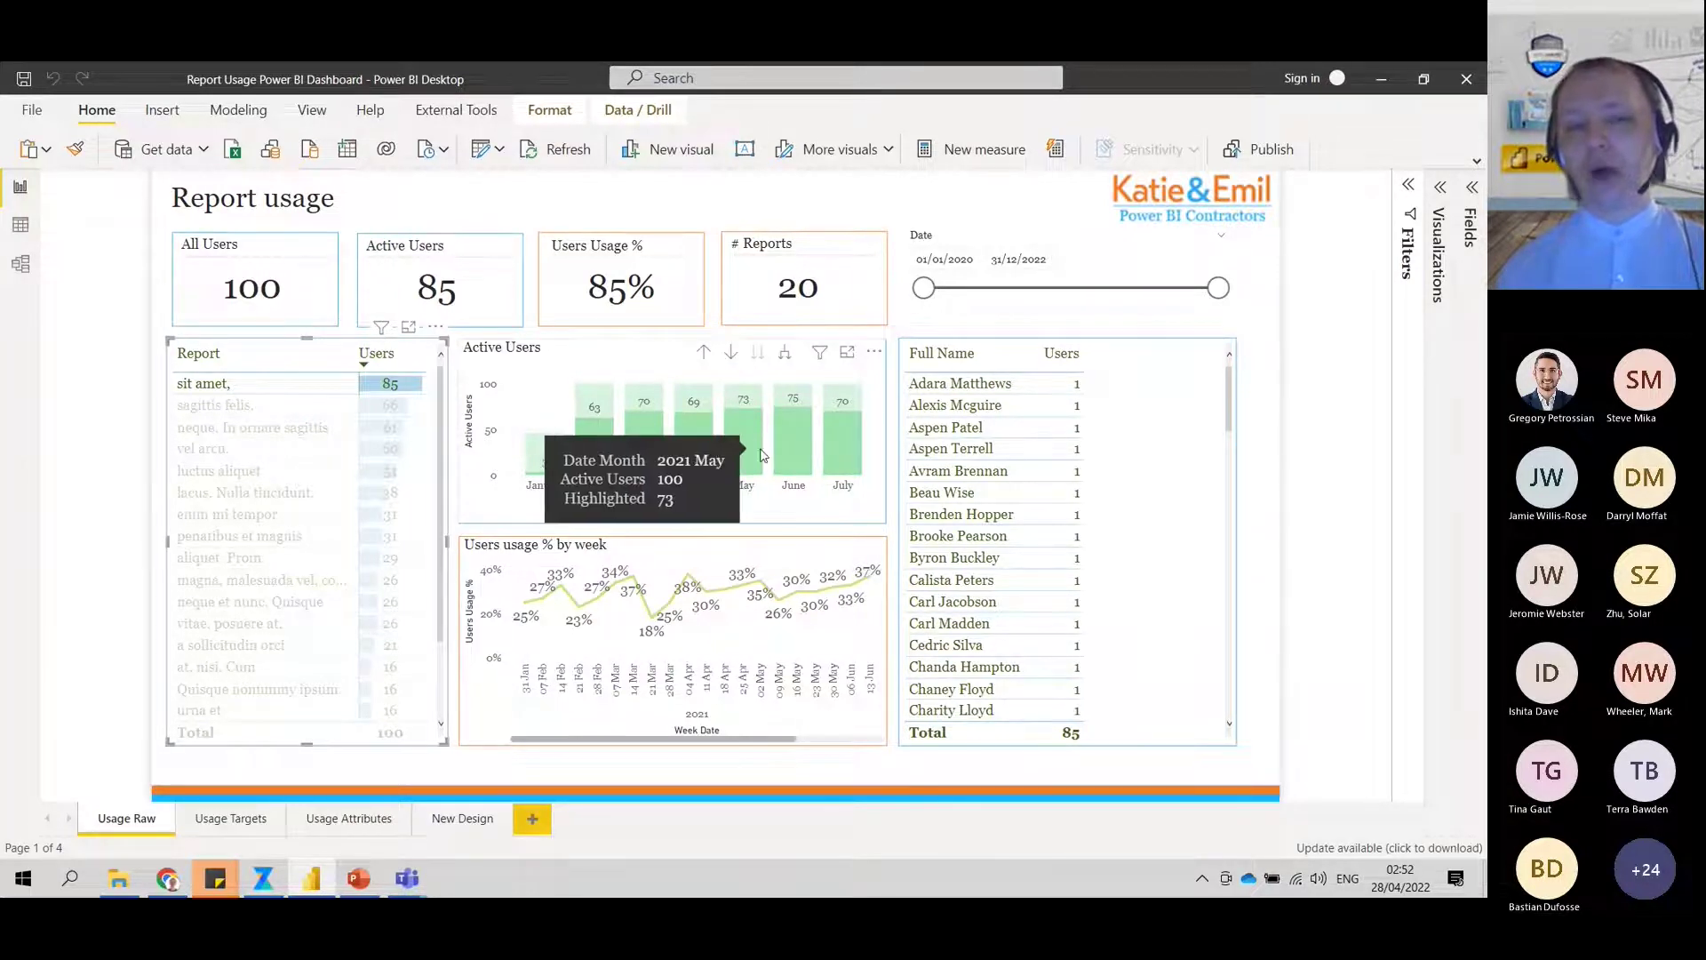
mouse_move(651, 440)
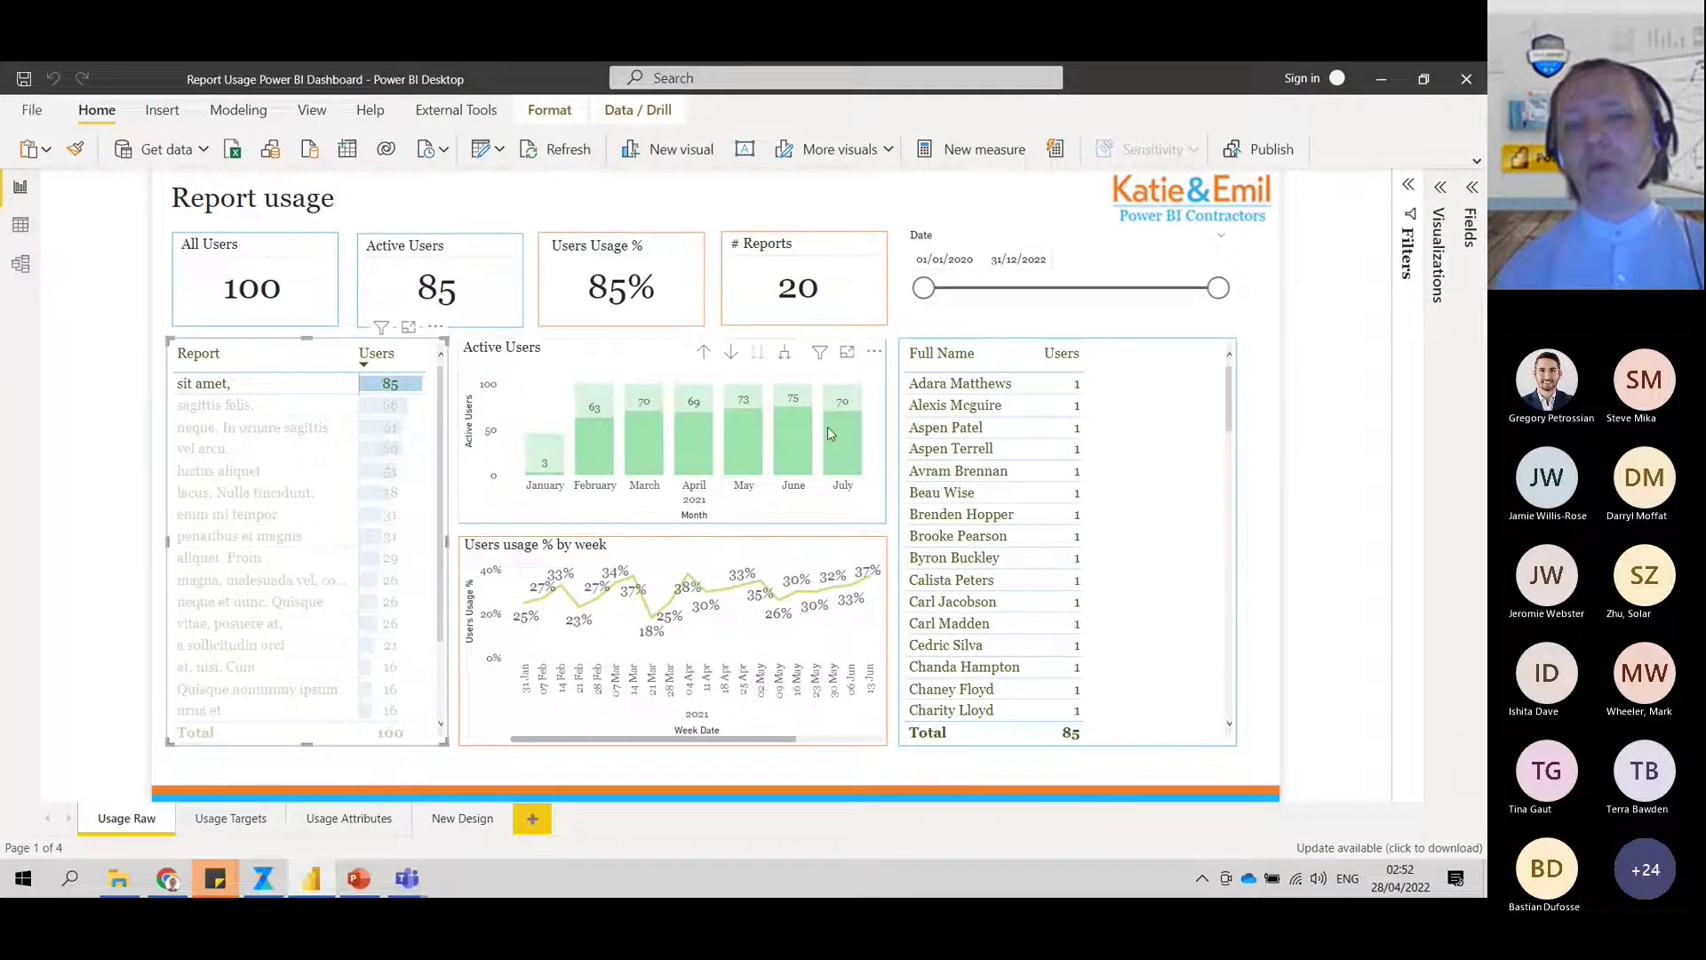
mouse_move(829, 427)
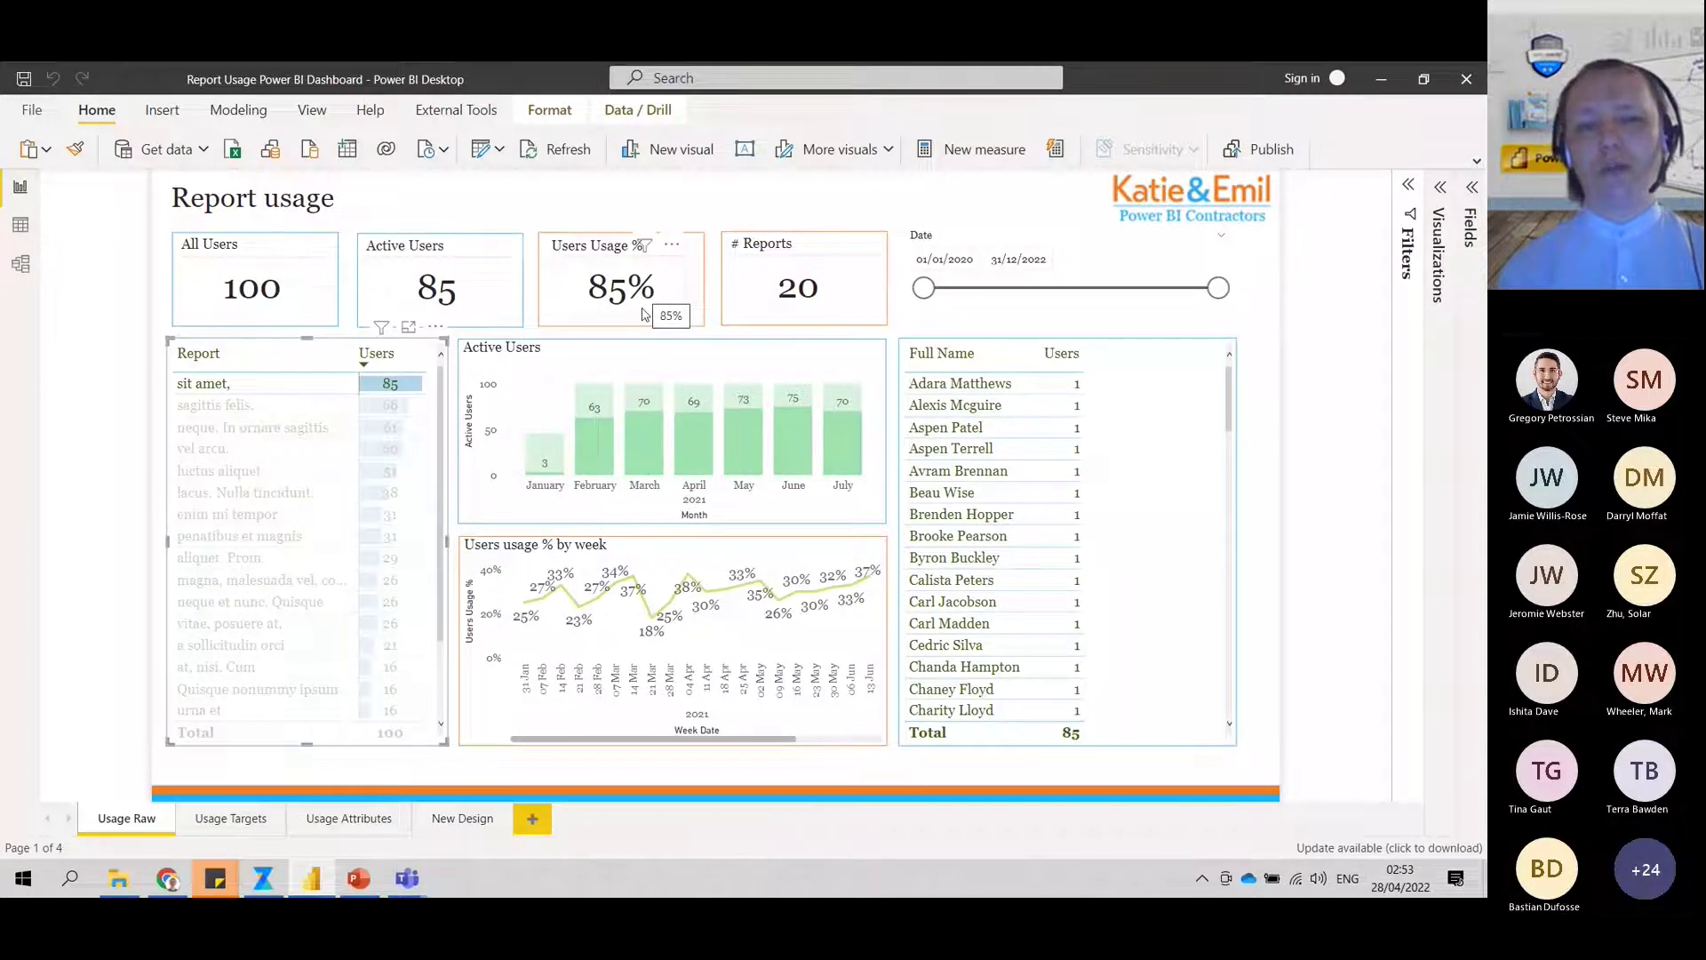
mouse_move(532, 624)
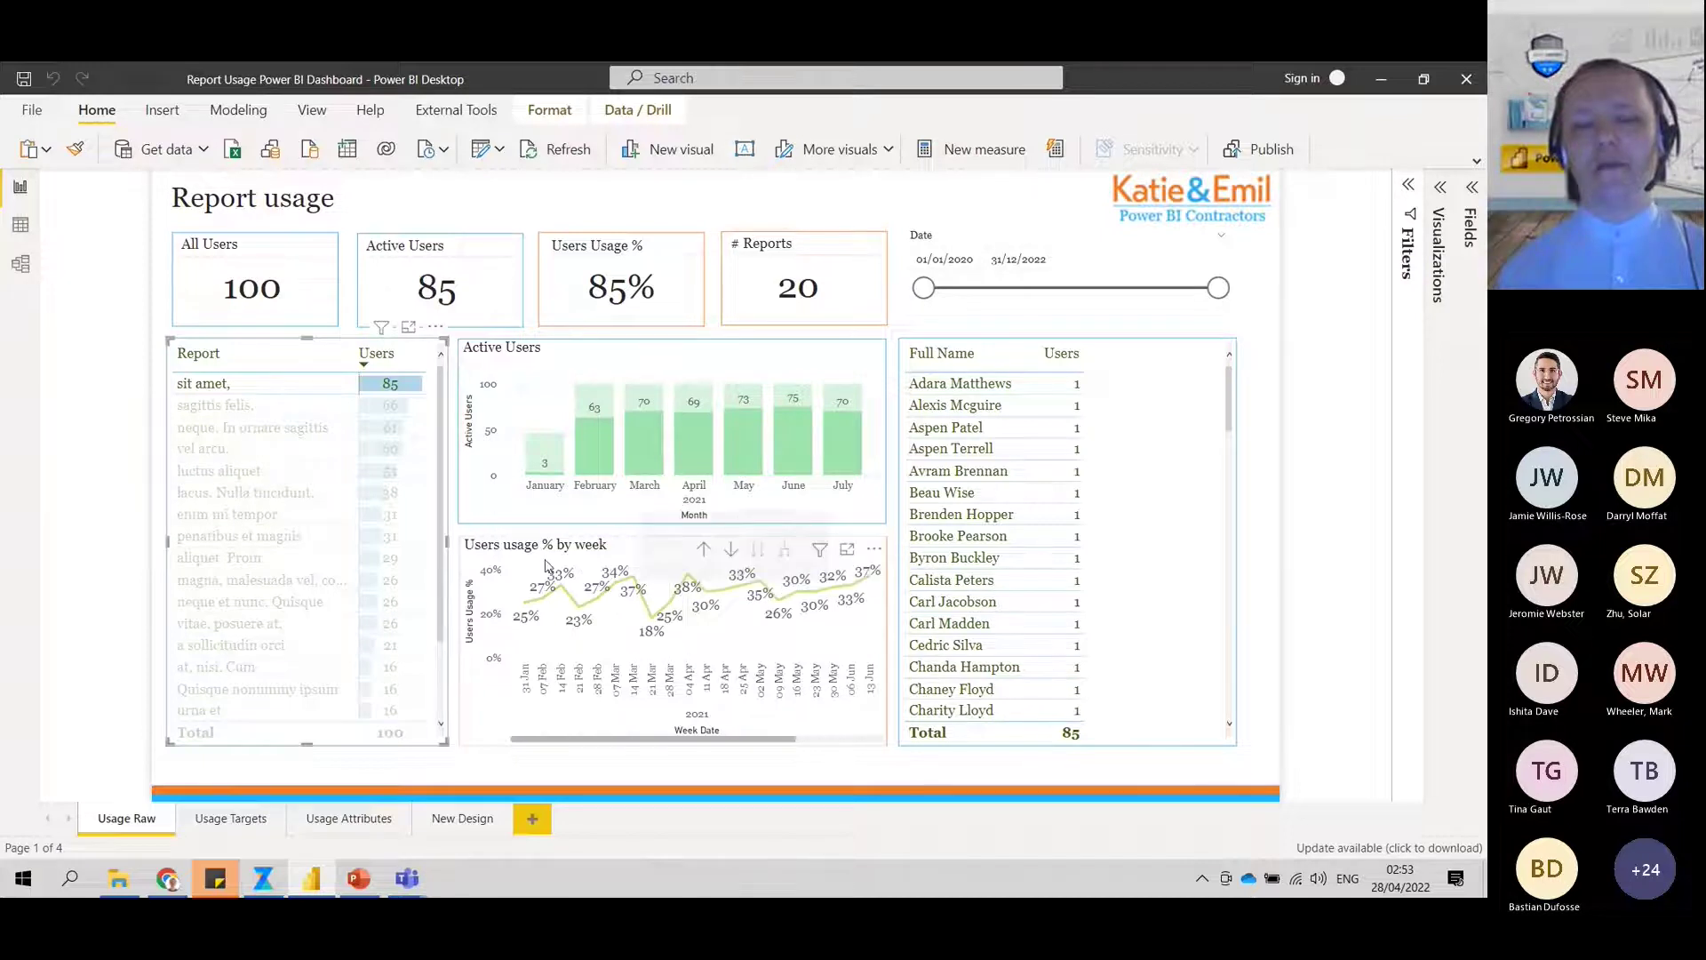
Filter the page by individual reports in turn, including "sagittis felis.", "tellus. Suspendisse", "urna et", "enim mi tempor" and "luctus aliquet", to compare their usage.
click(332, 407)
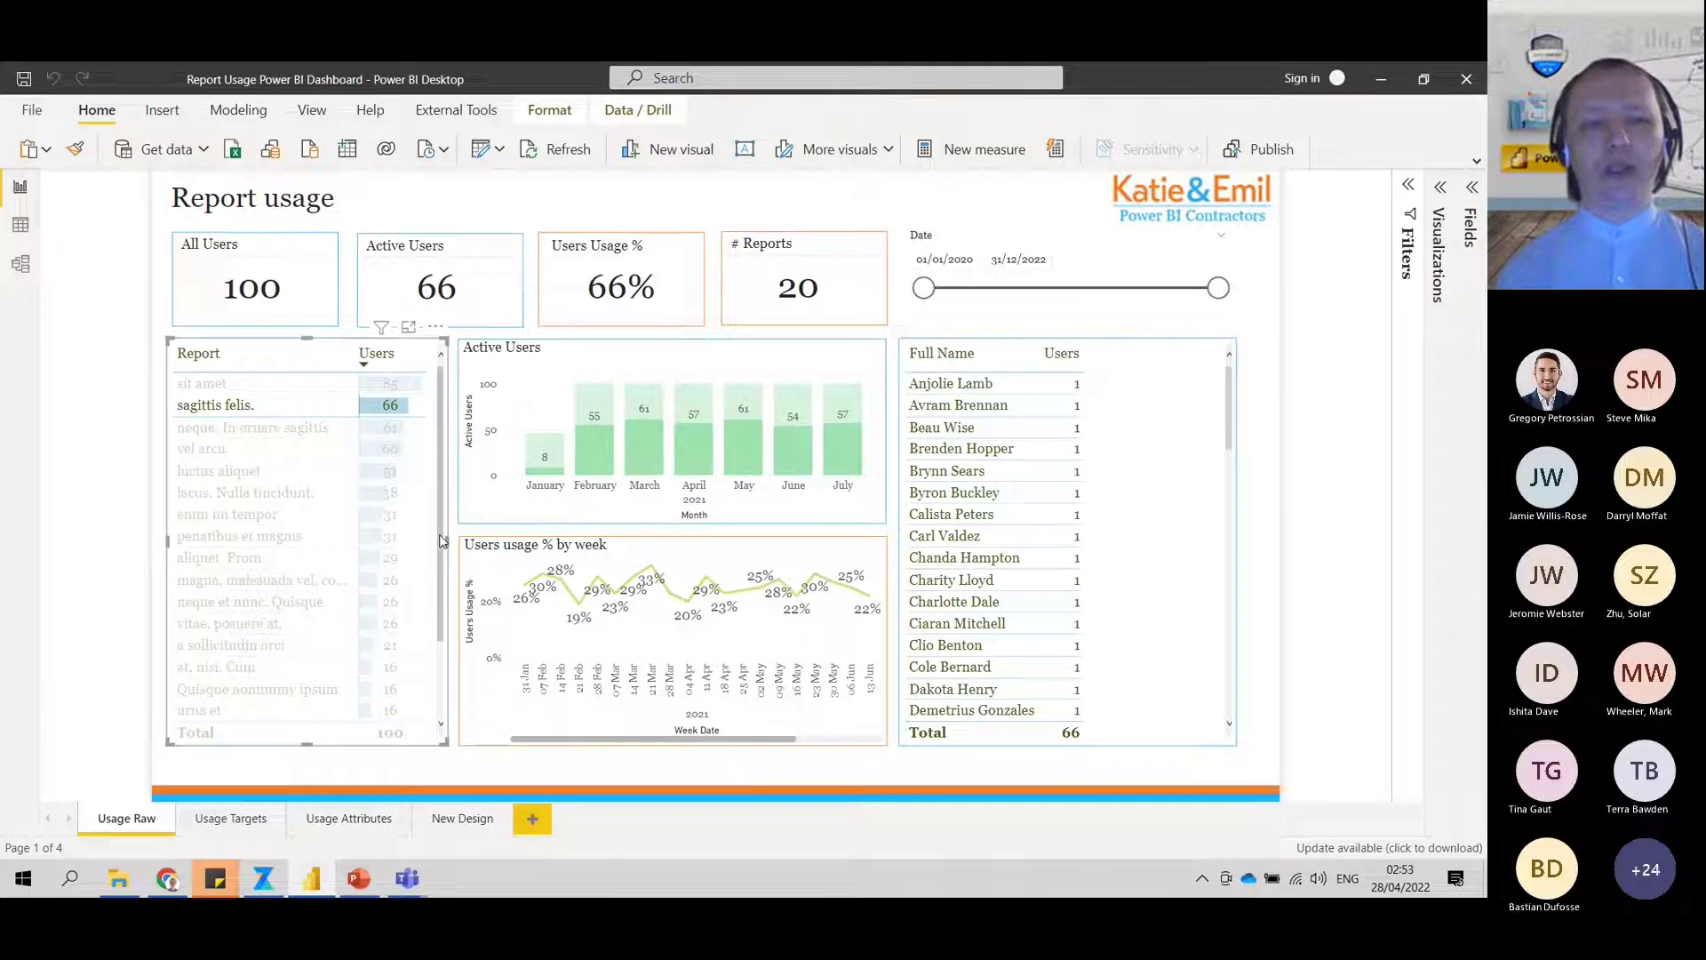
scroll(267, 690, down, 2)
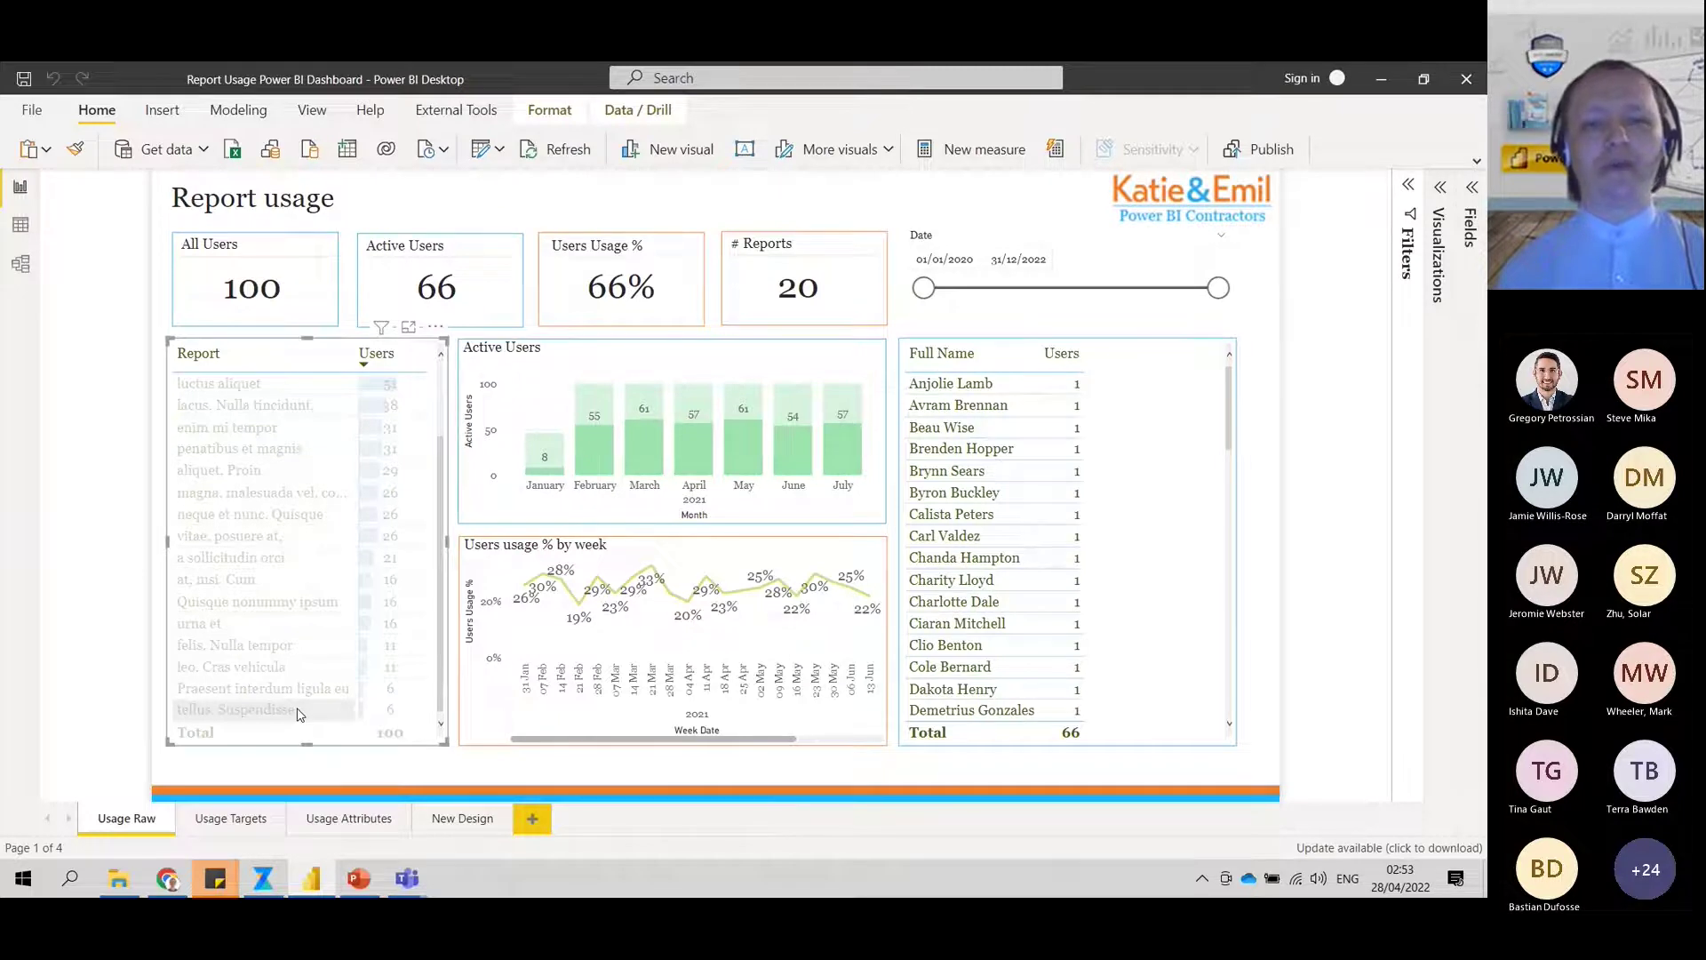
click(266, 709)
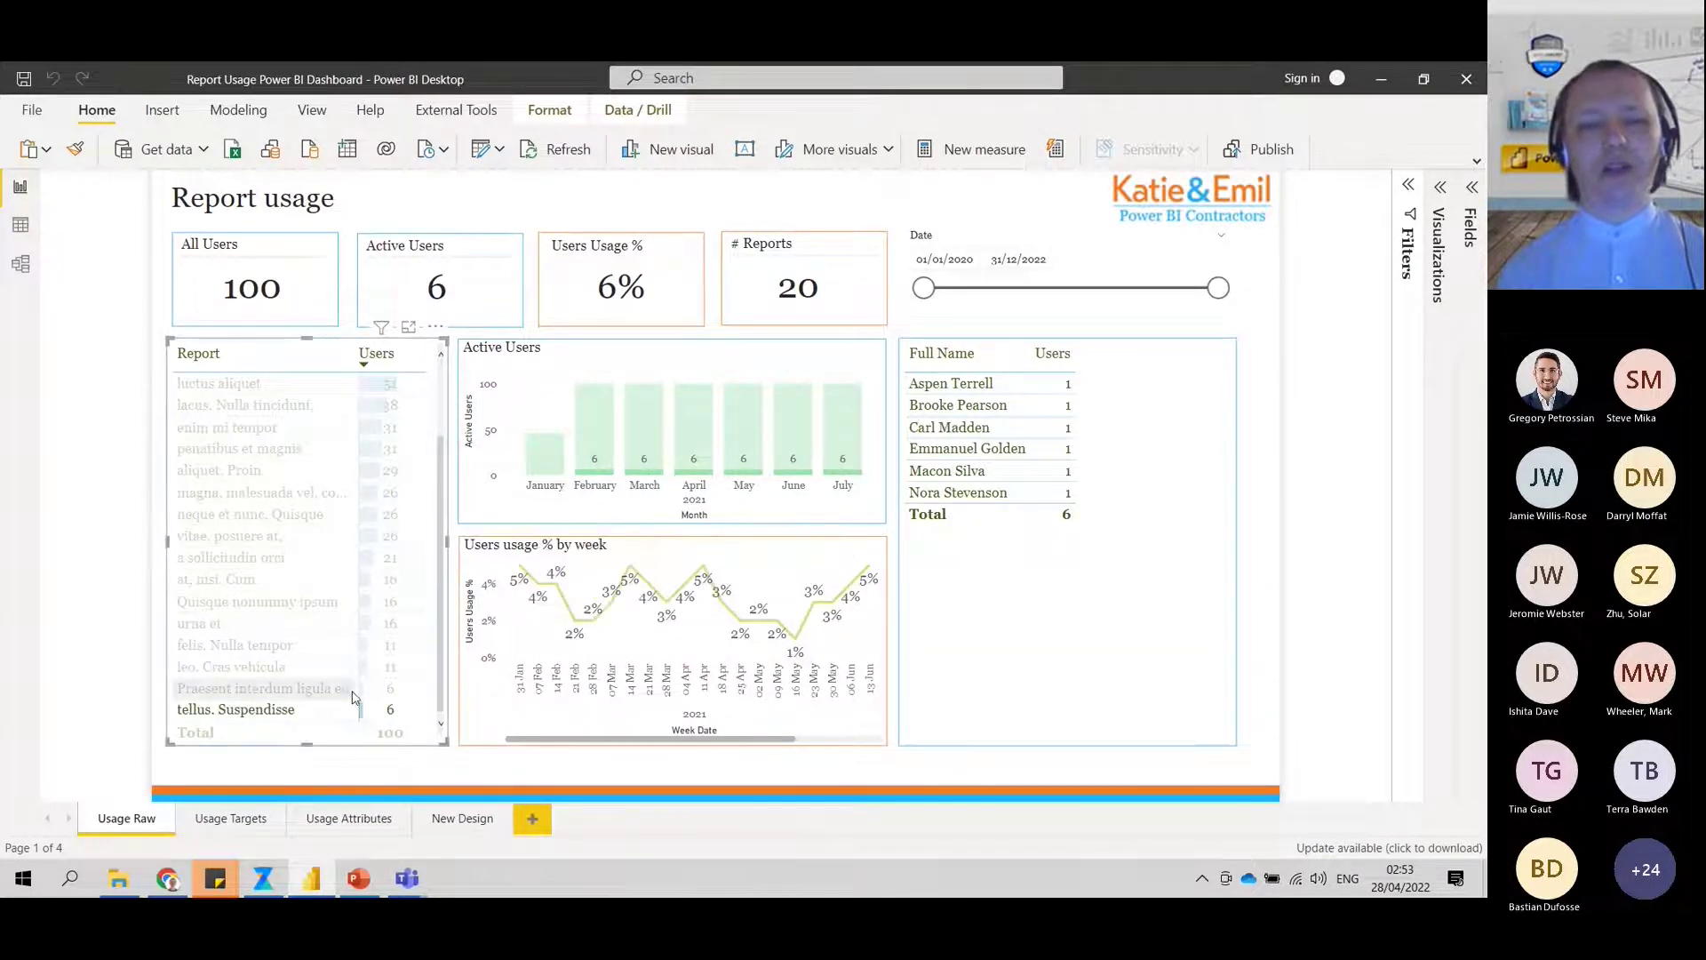
click(285, 688)
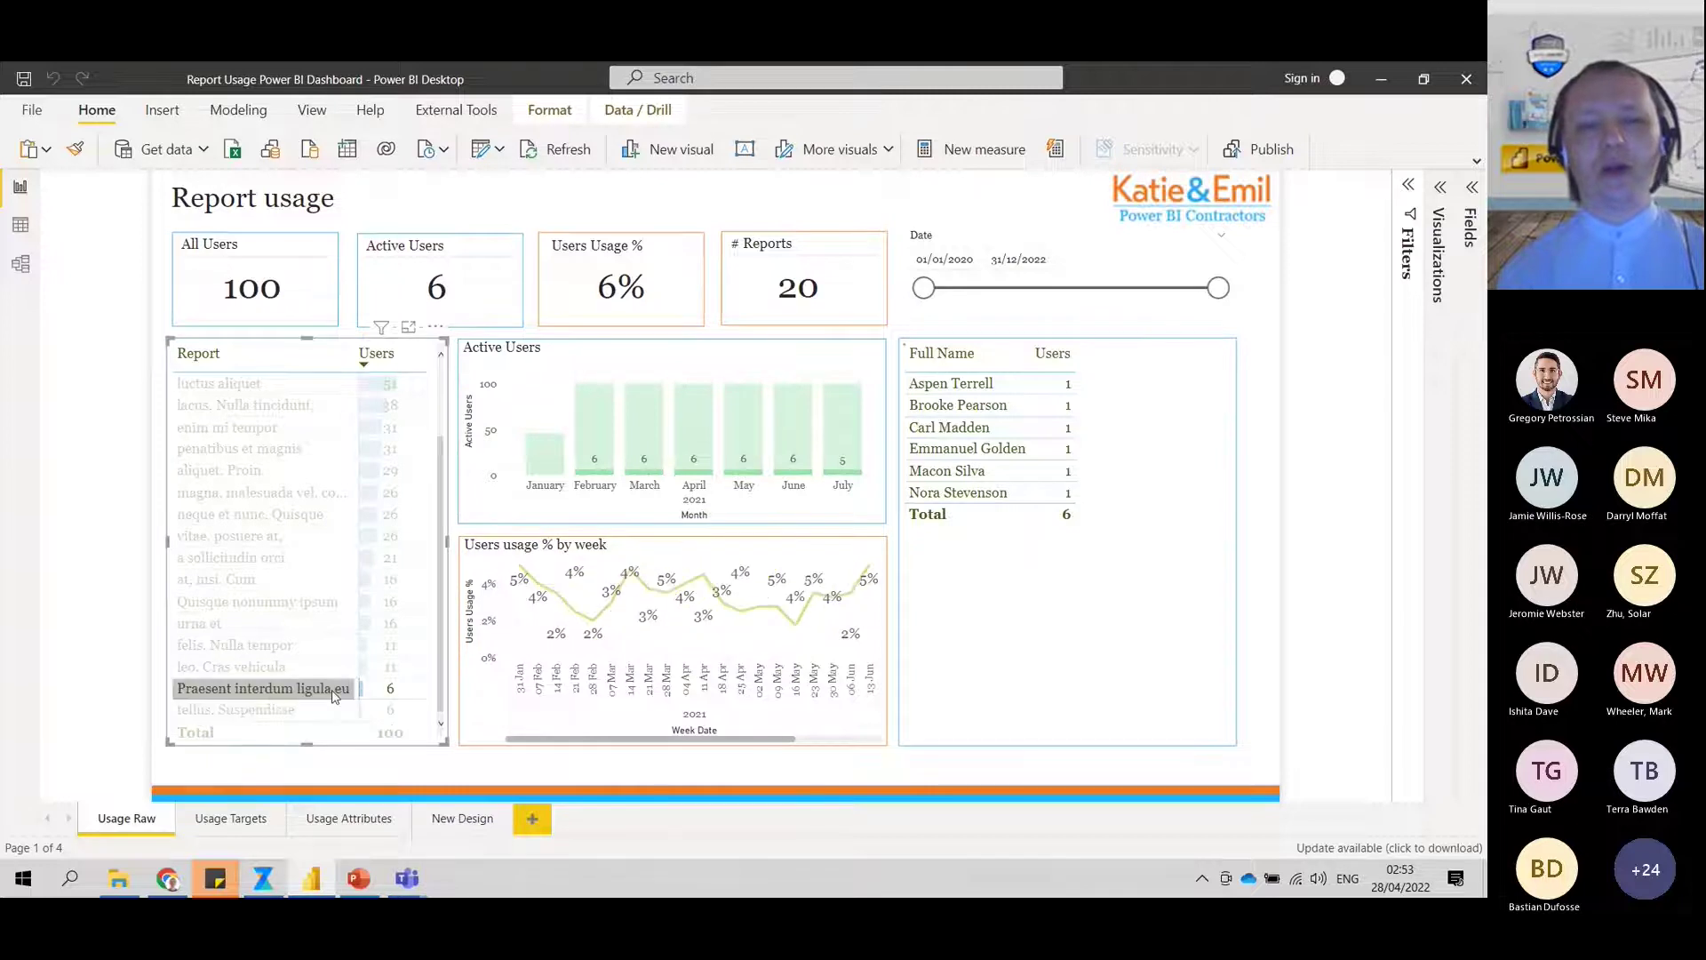
click(297, 623)
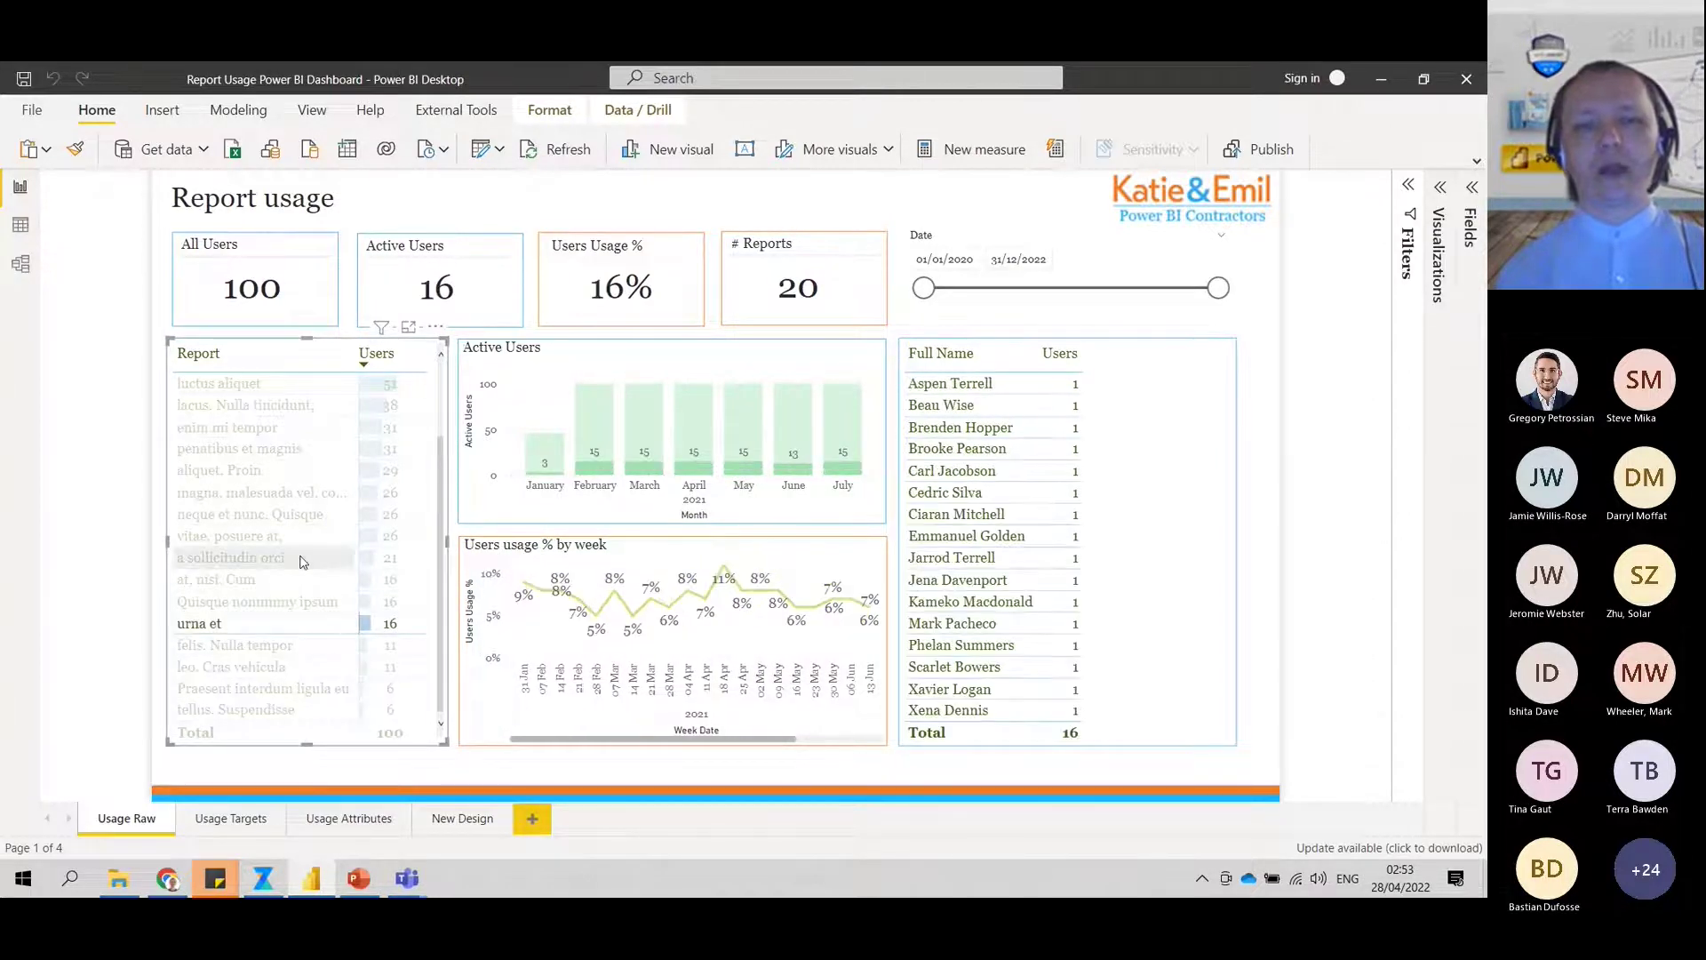
click(300, 558)
click(311, 430)
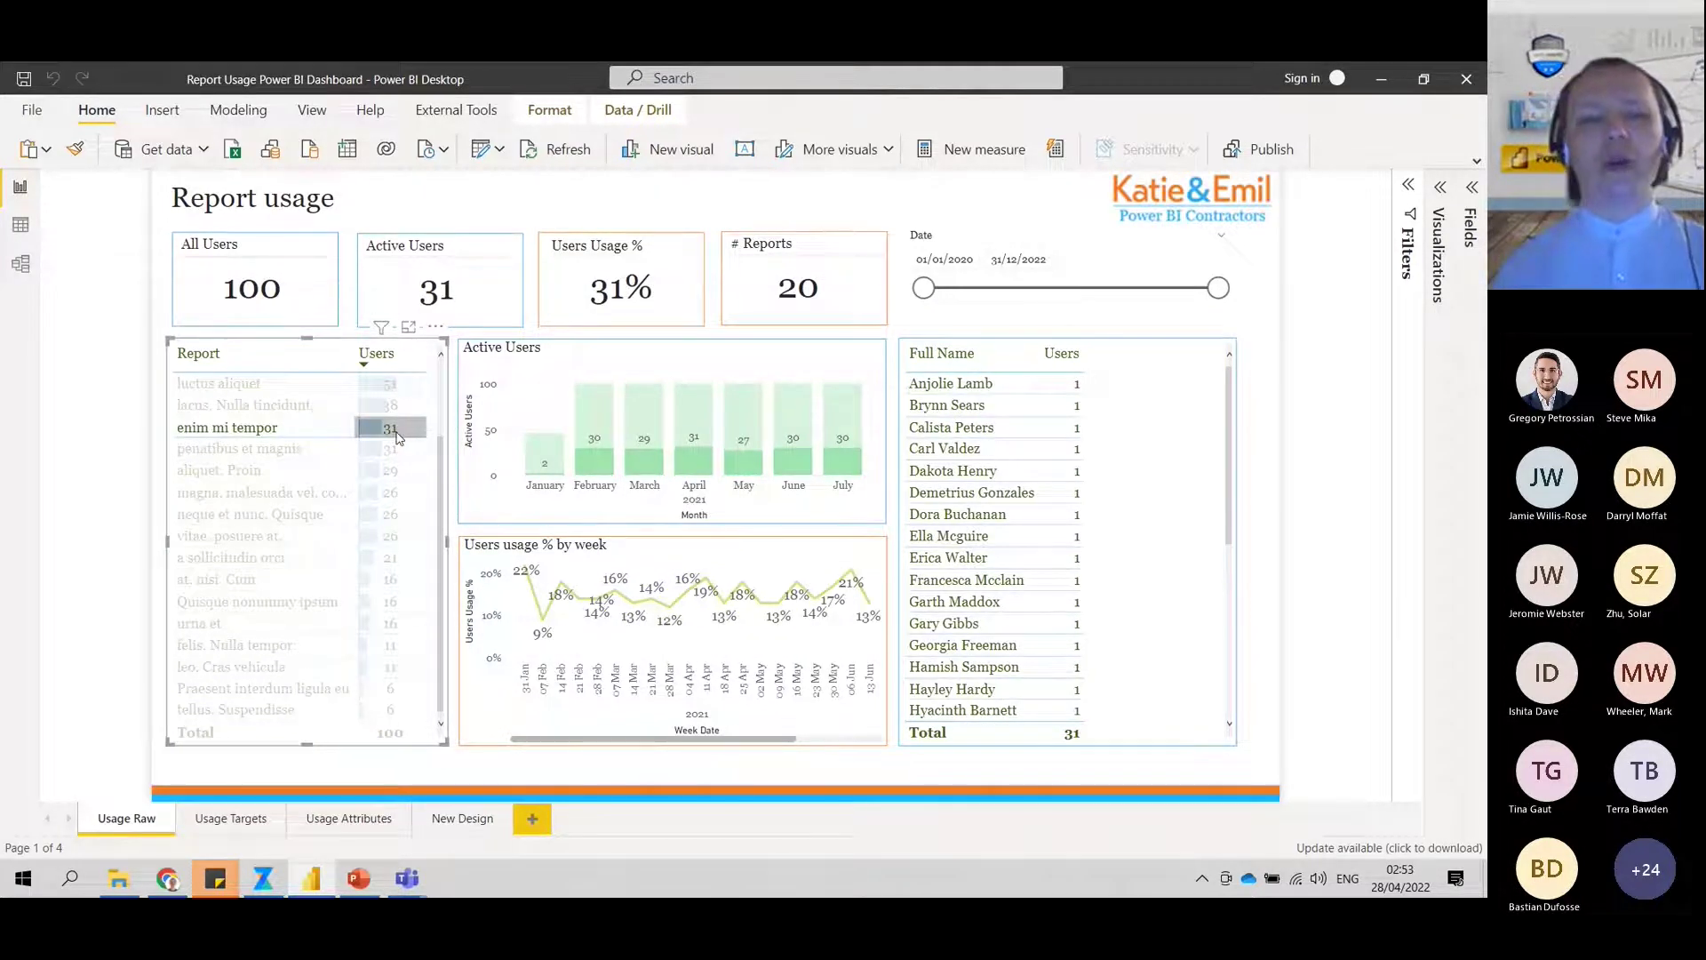
click(391, 384)
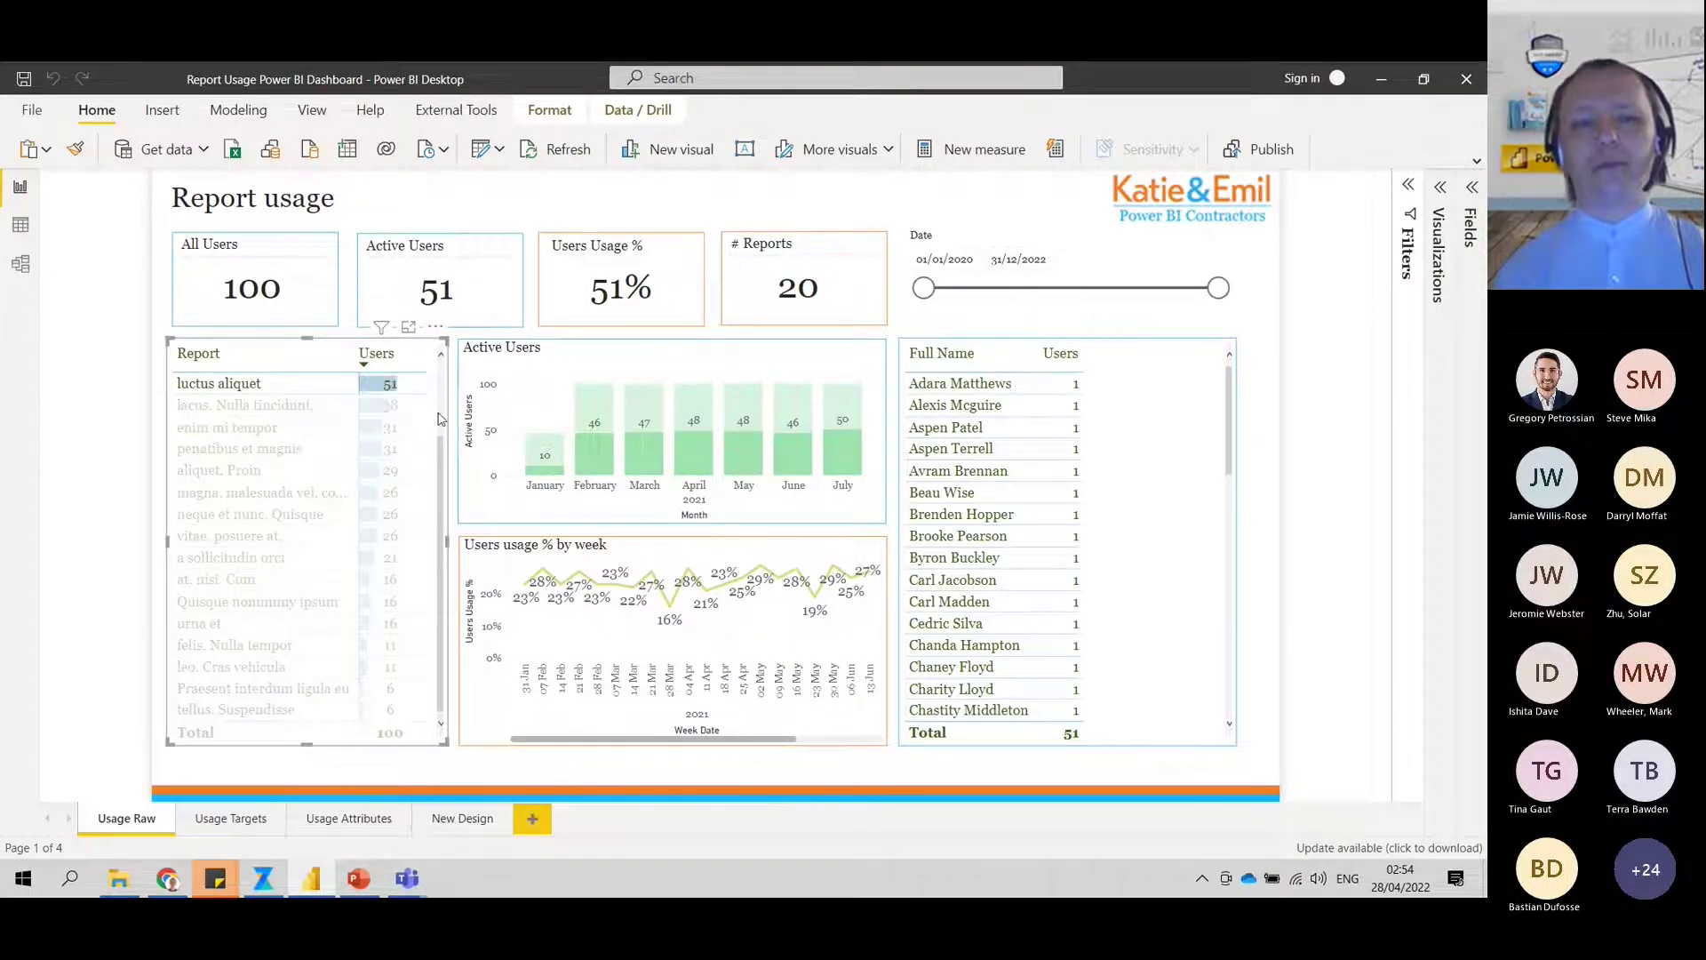
scroll(391, 409, up, 2)
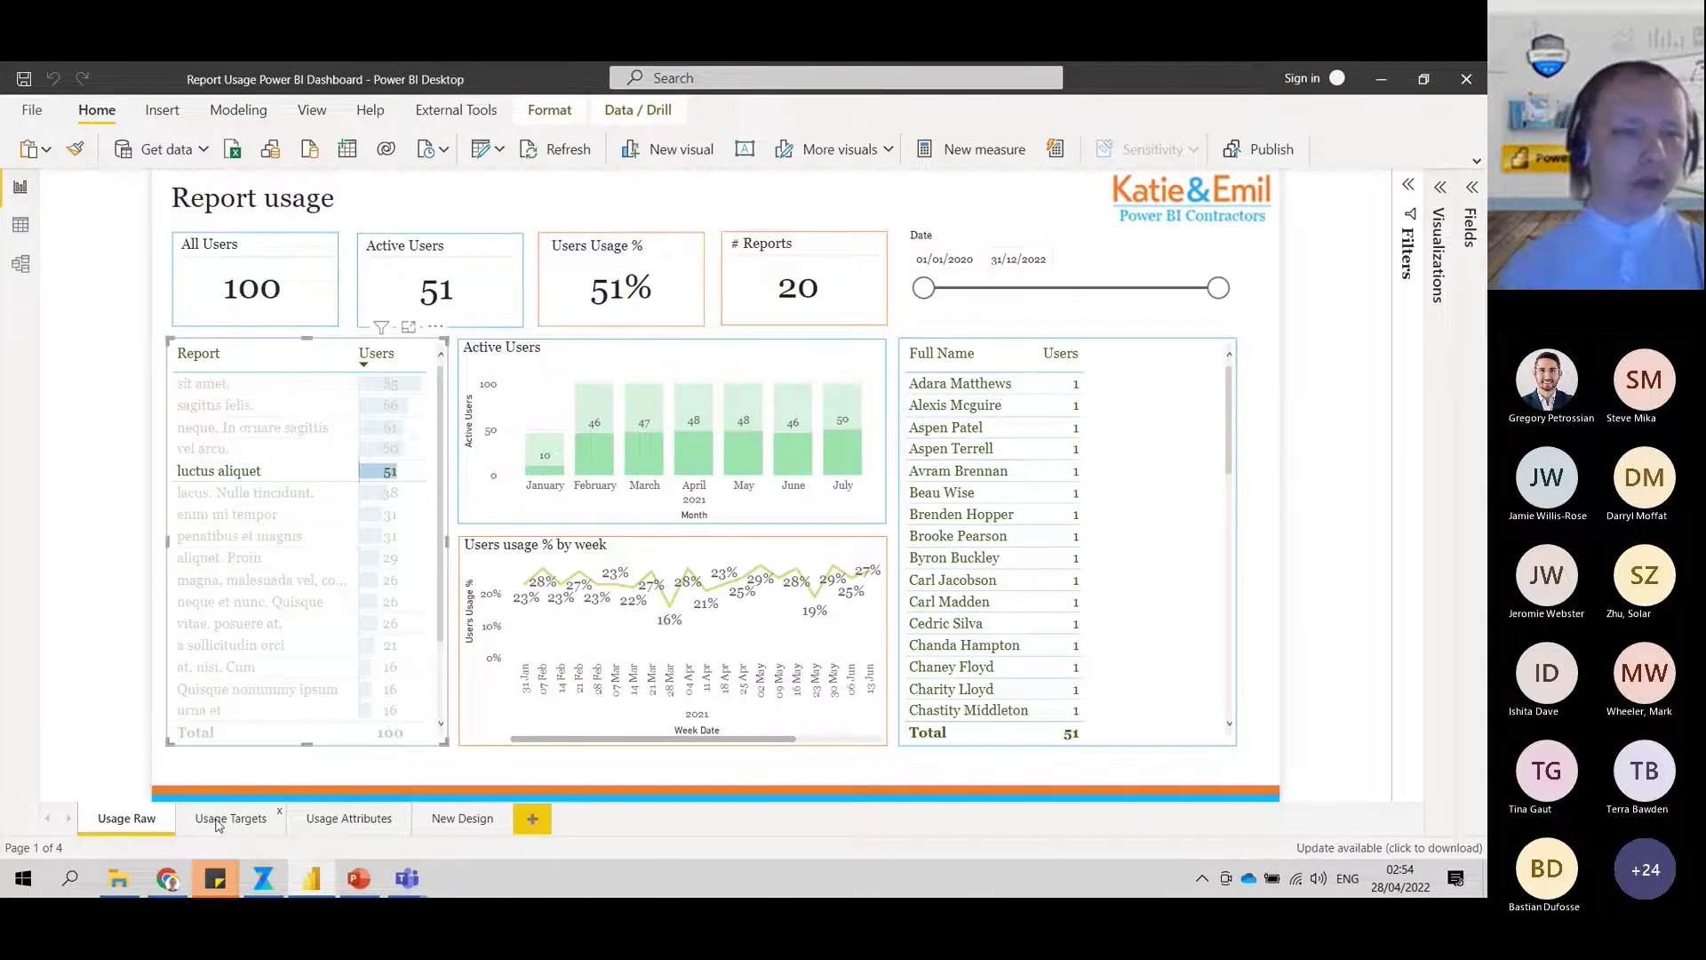
Switch to PowerPoint, view the "What you get after the webinar?" slide and go back to the "Report Usage Dashboard Example" slide.
key(alt+Tab)
scroll(197, 756, down, 3)
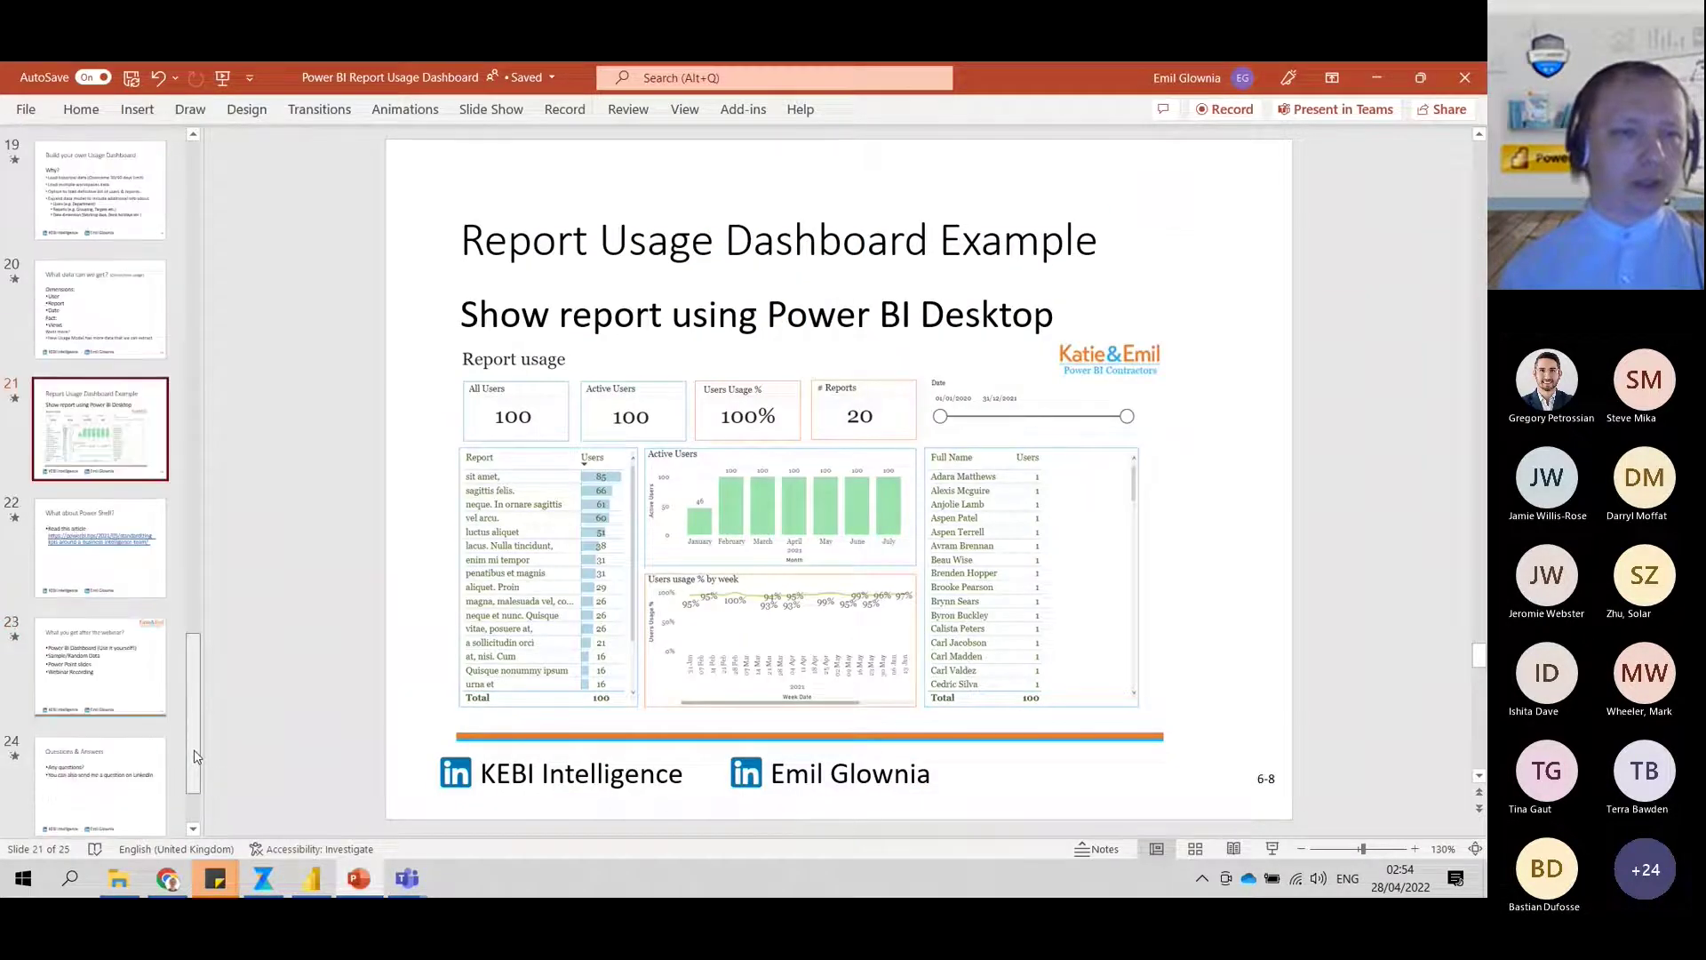
scroll(196, 756, down, 1)
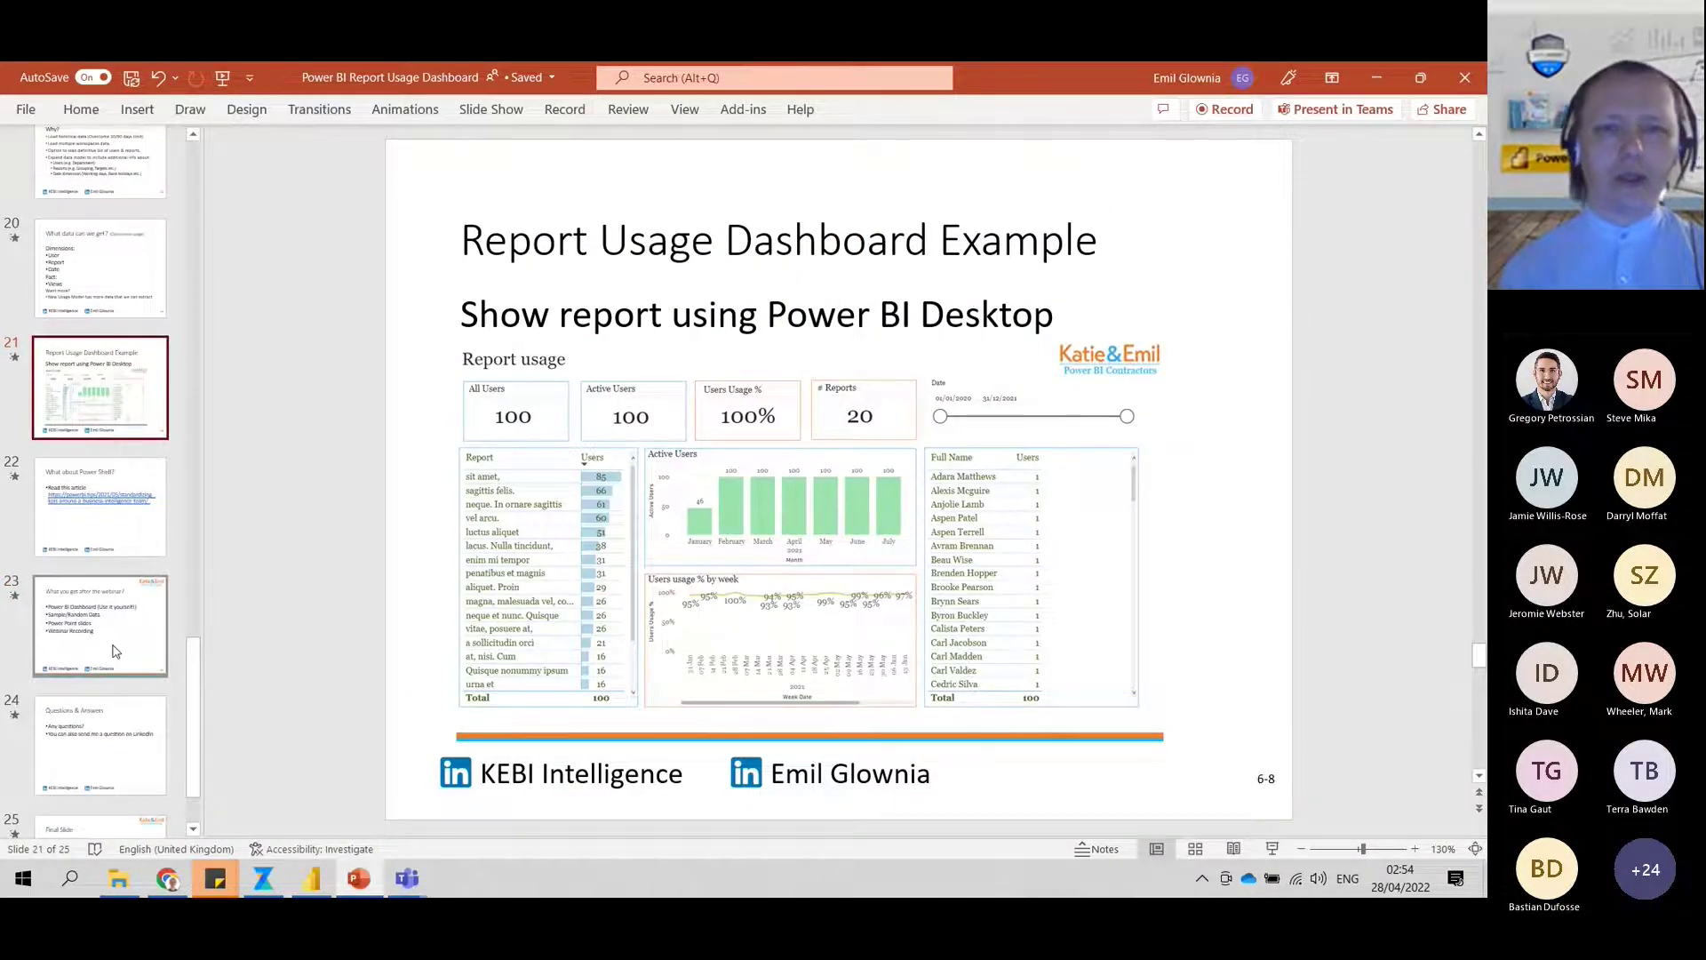
click(116, 651)
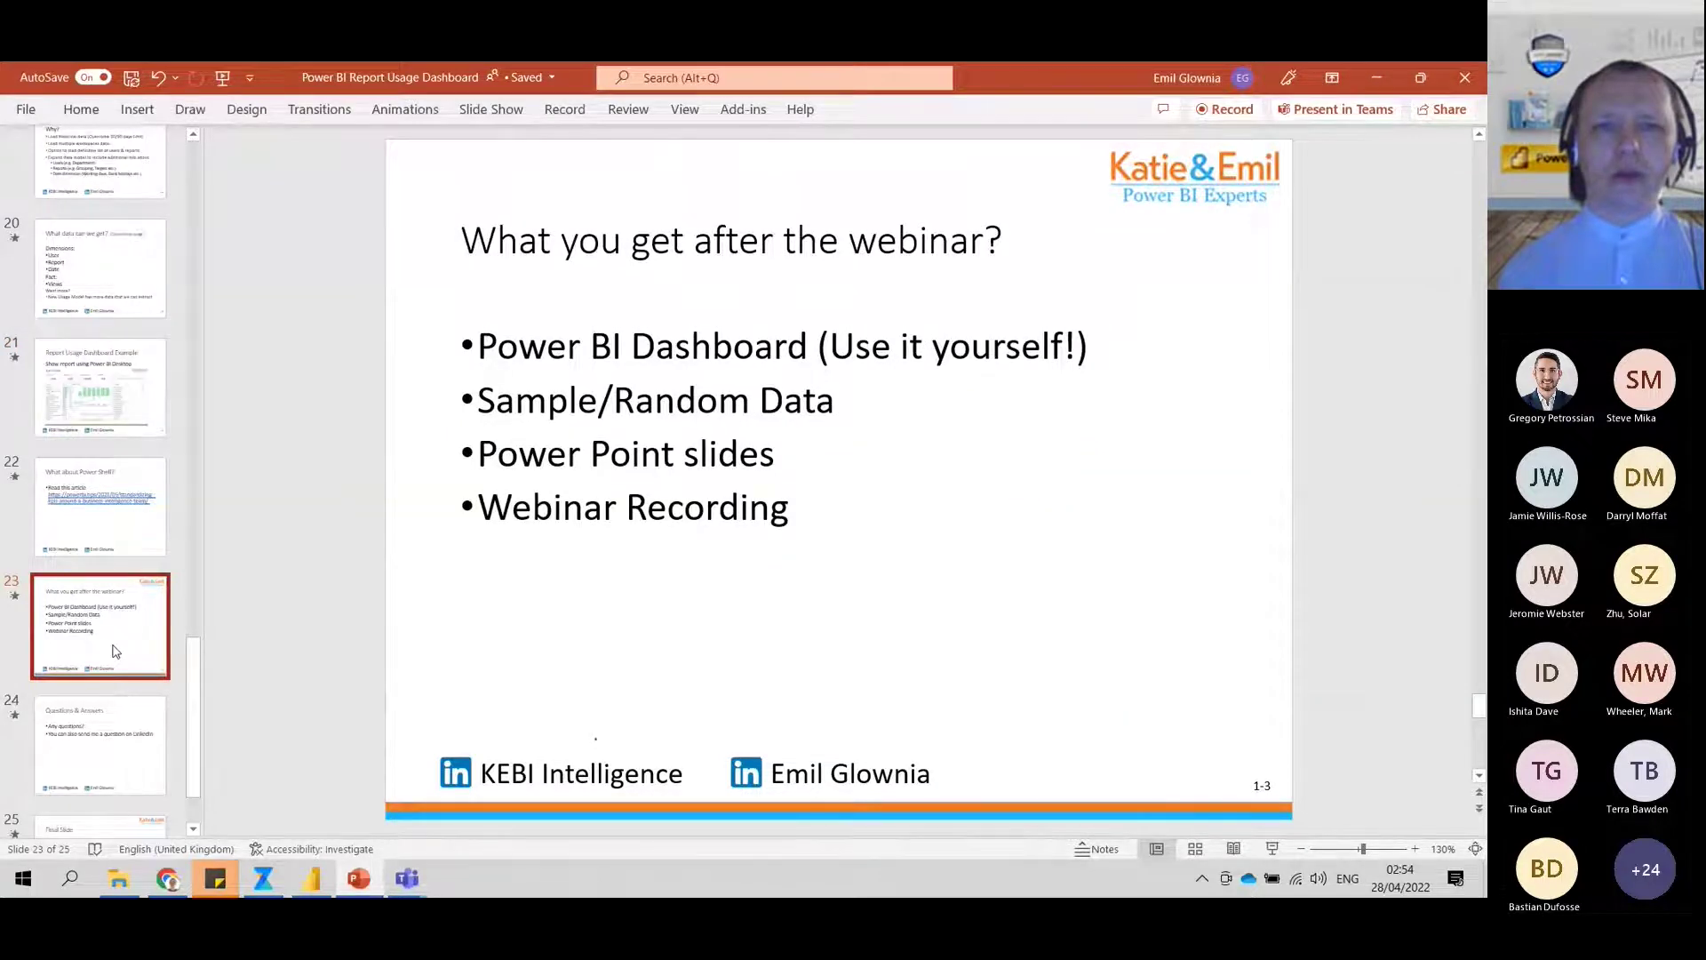
click(122, 409)
Return to Power BI Desktop and view the Usage Targets page filtered by the "urna et" report.
click(310, 878)
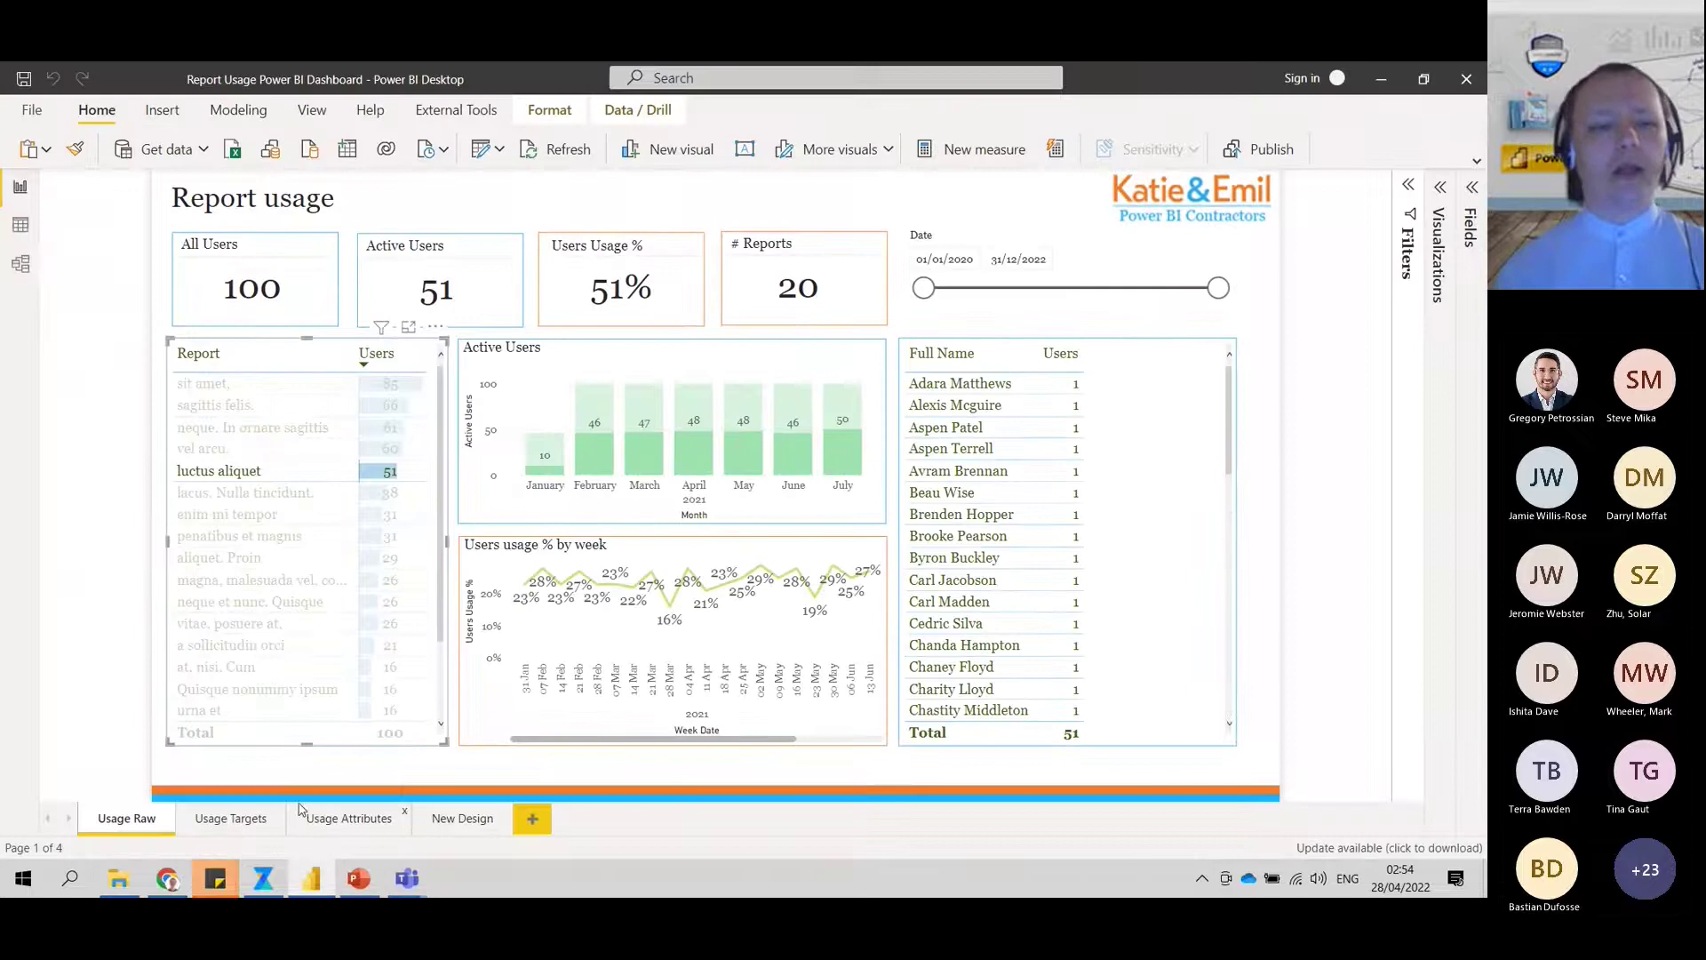
click(219, 822)
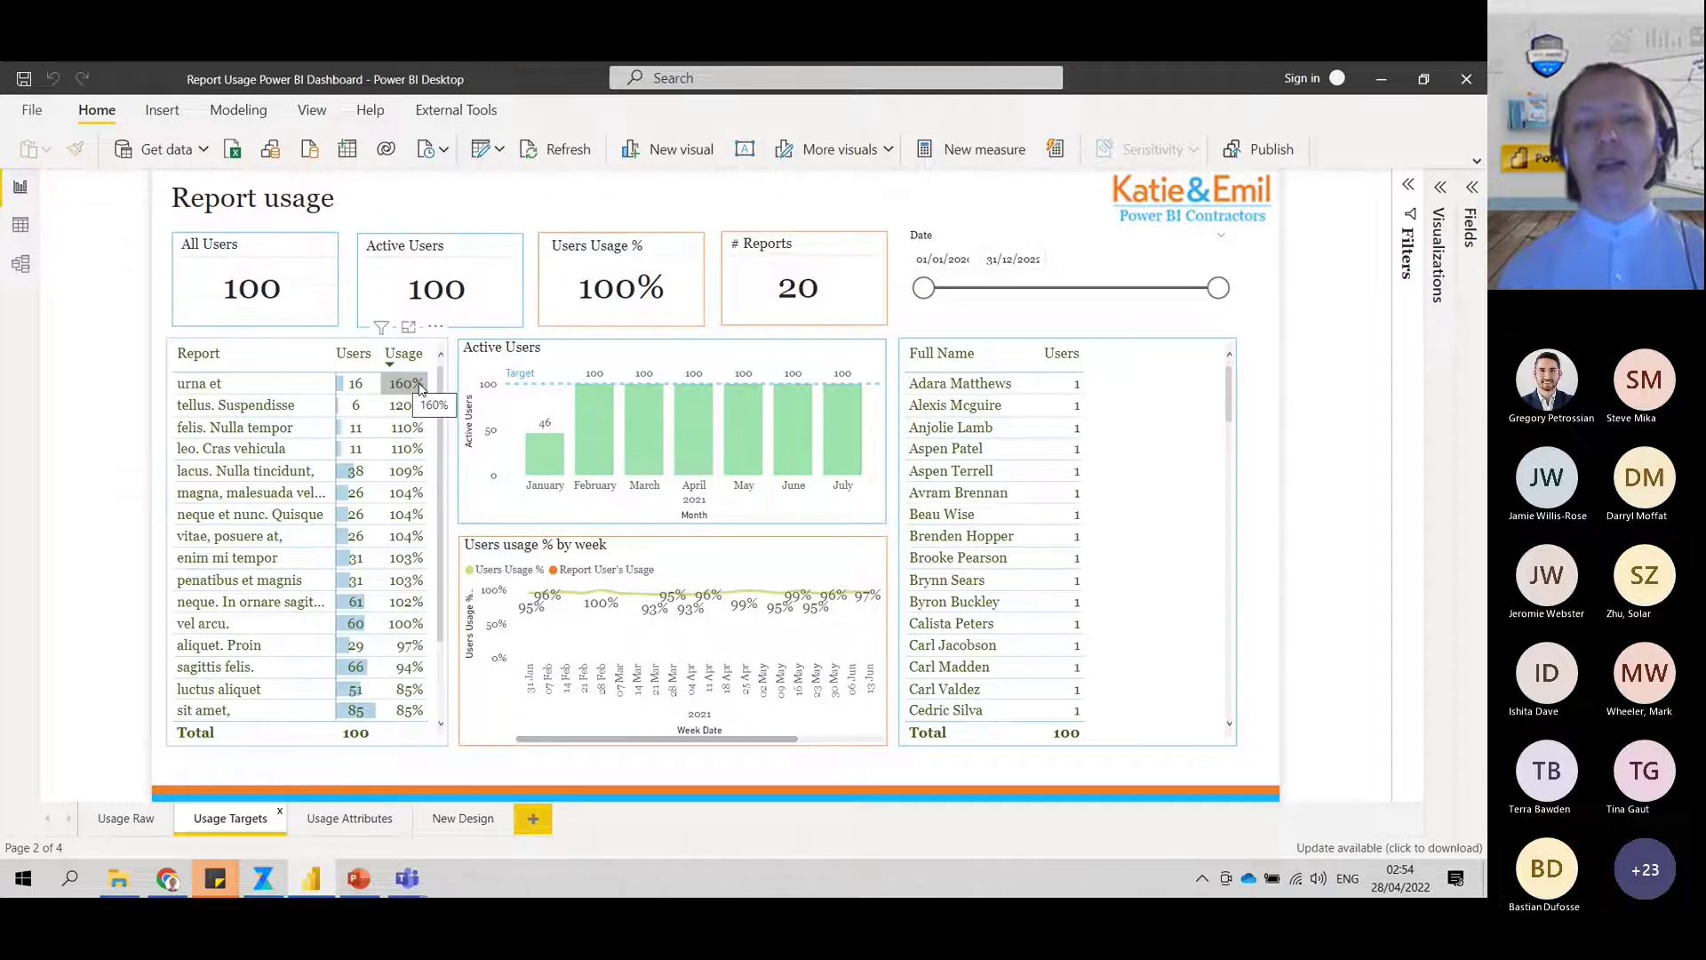
click(286, 385)
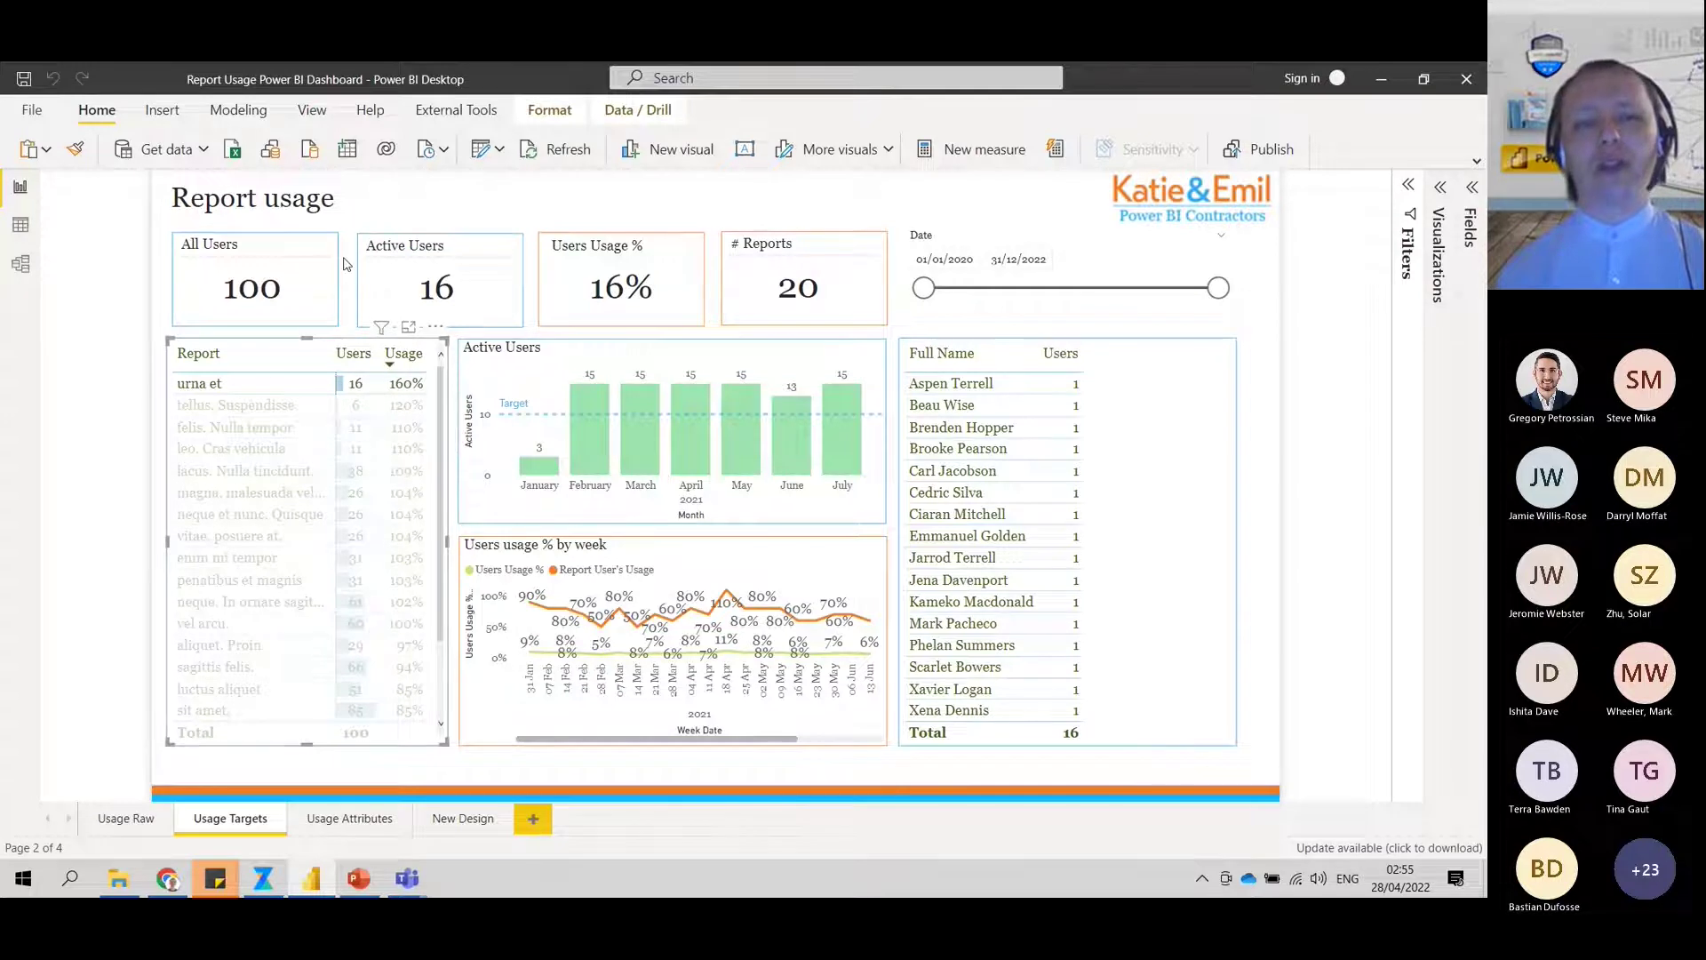
Sort the report table by Usage ascending and examine "Praesent interdum ligula eu" and "at, nisi. Cum" against their user targets.
click(396, 354)
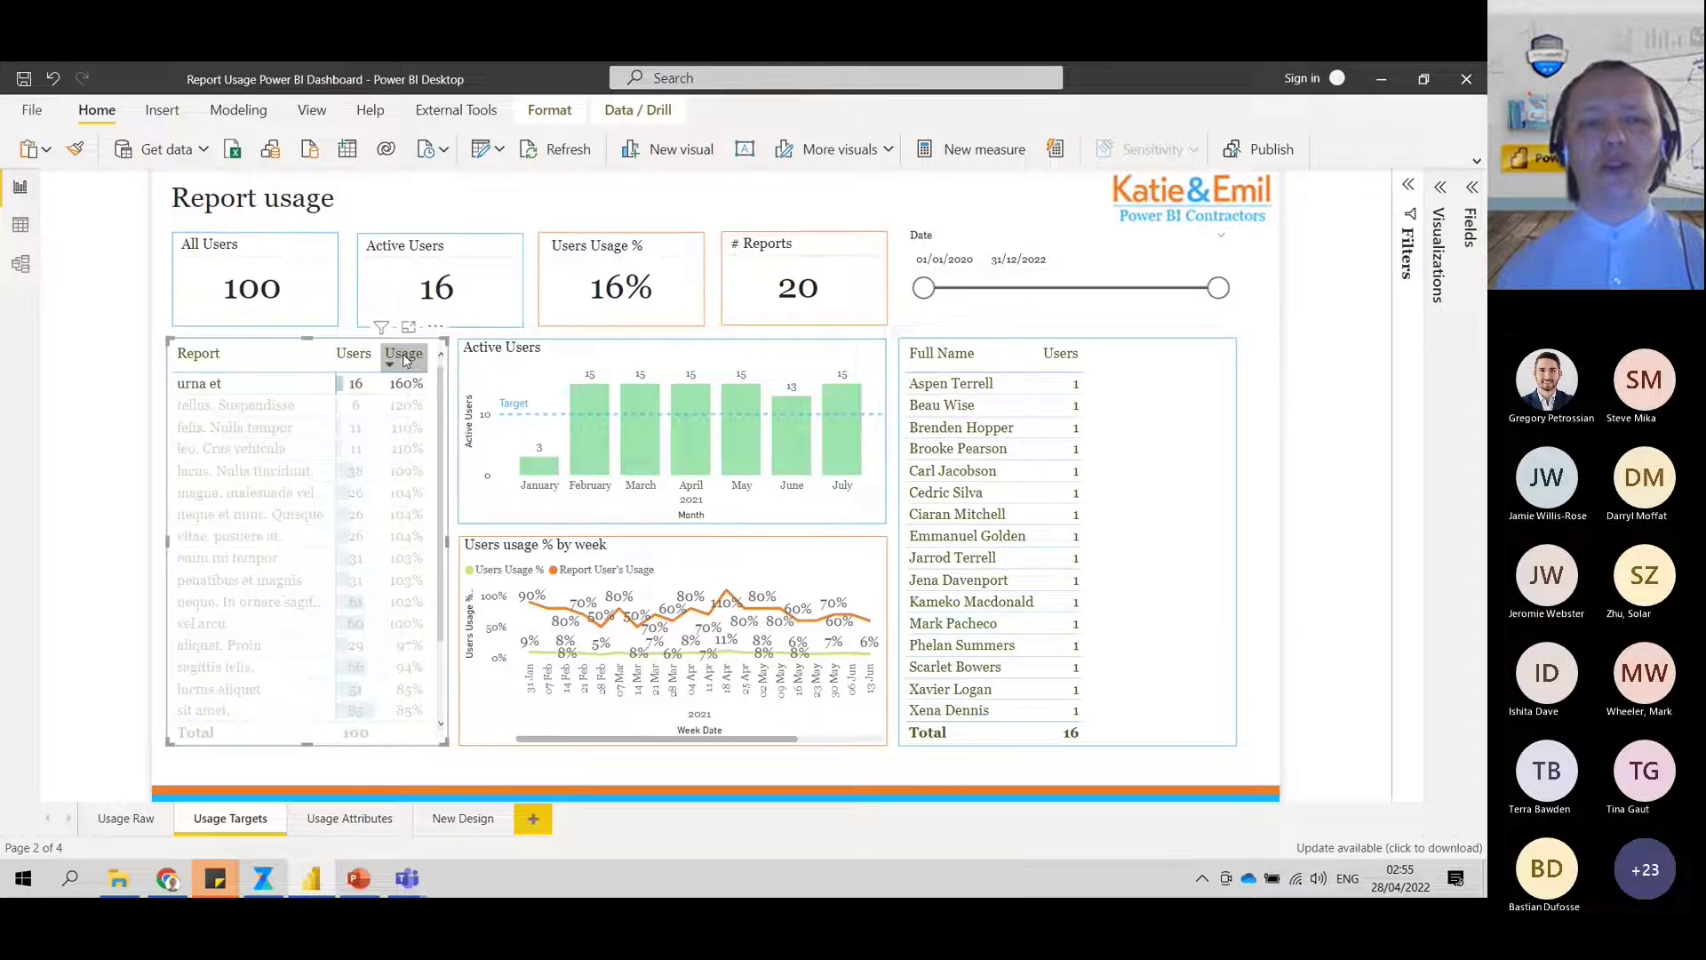
click(397, 386)
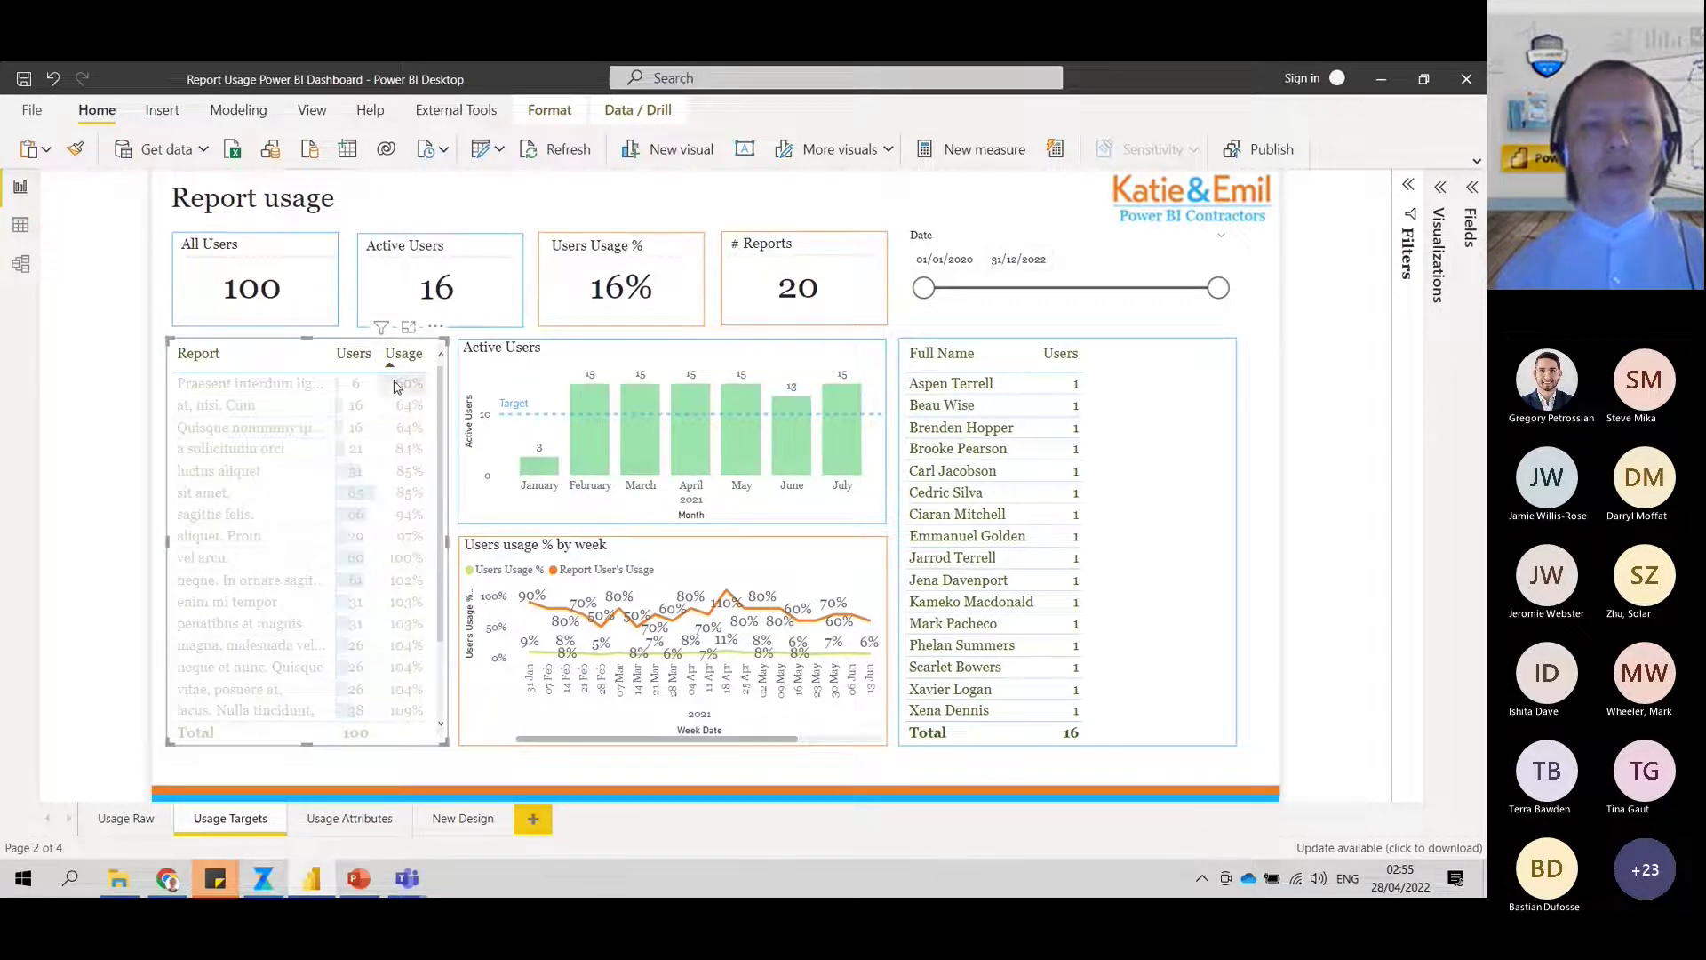
click(396, 385)
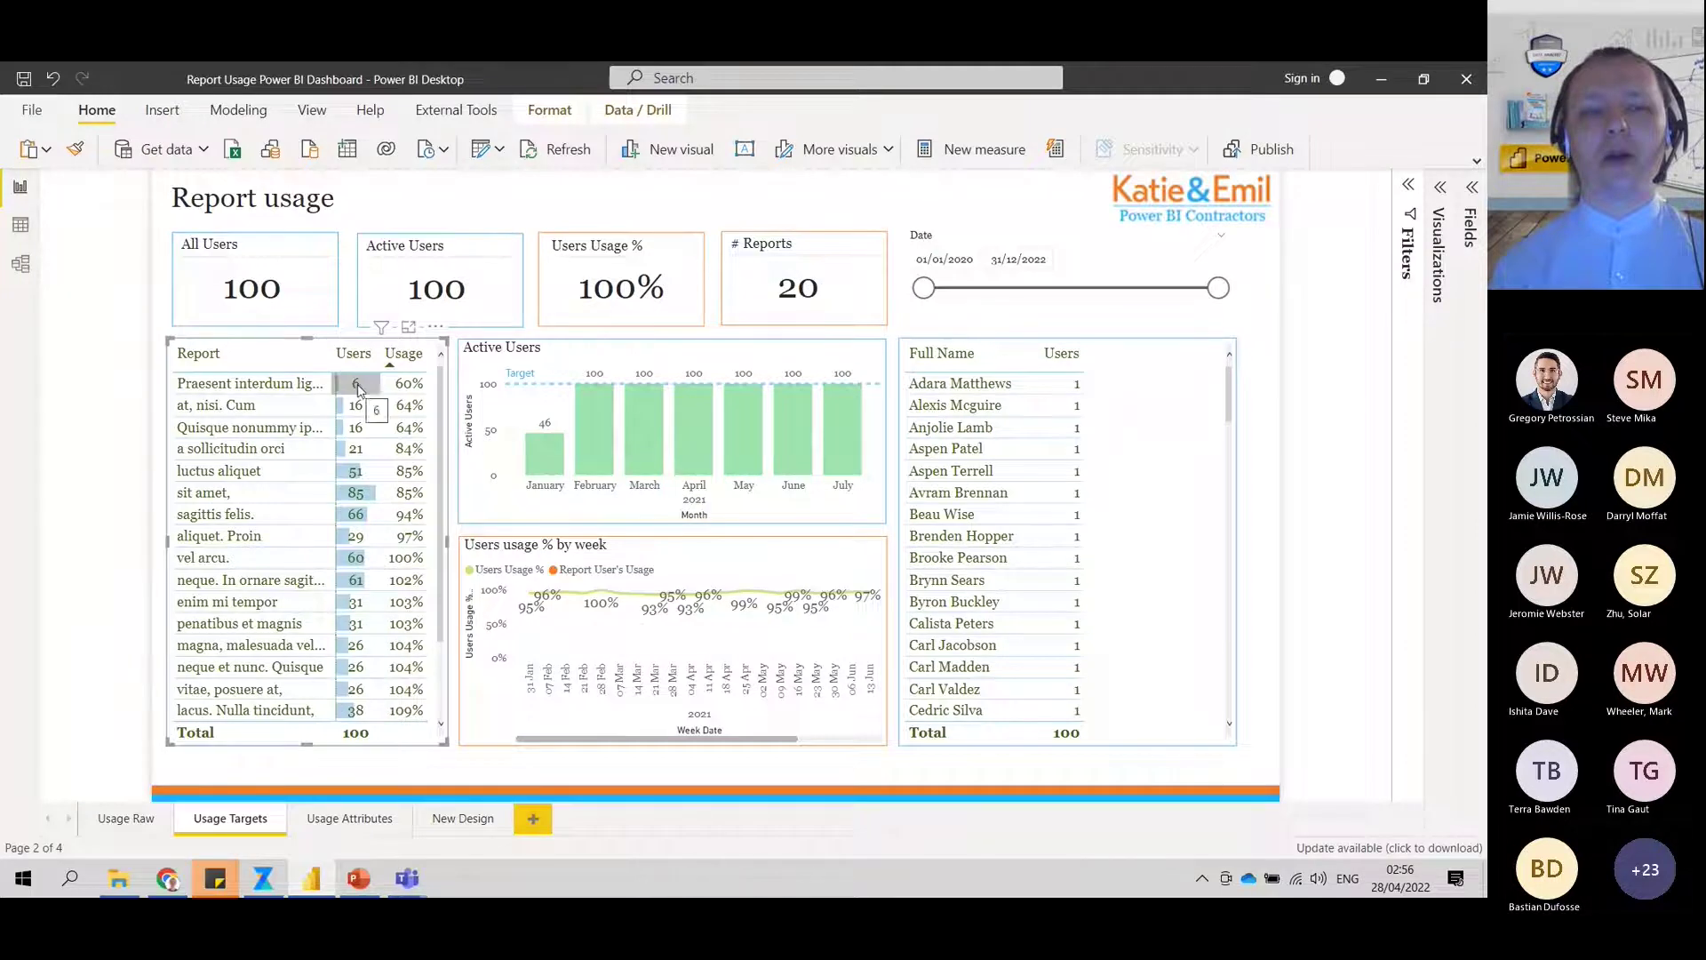
click(411, 390)
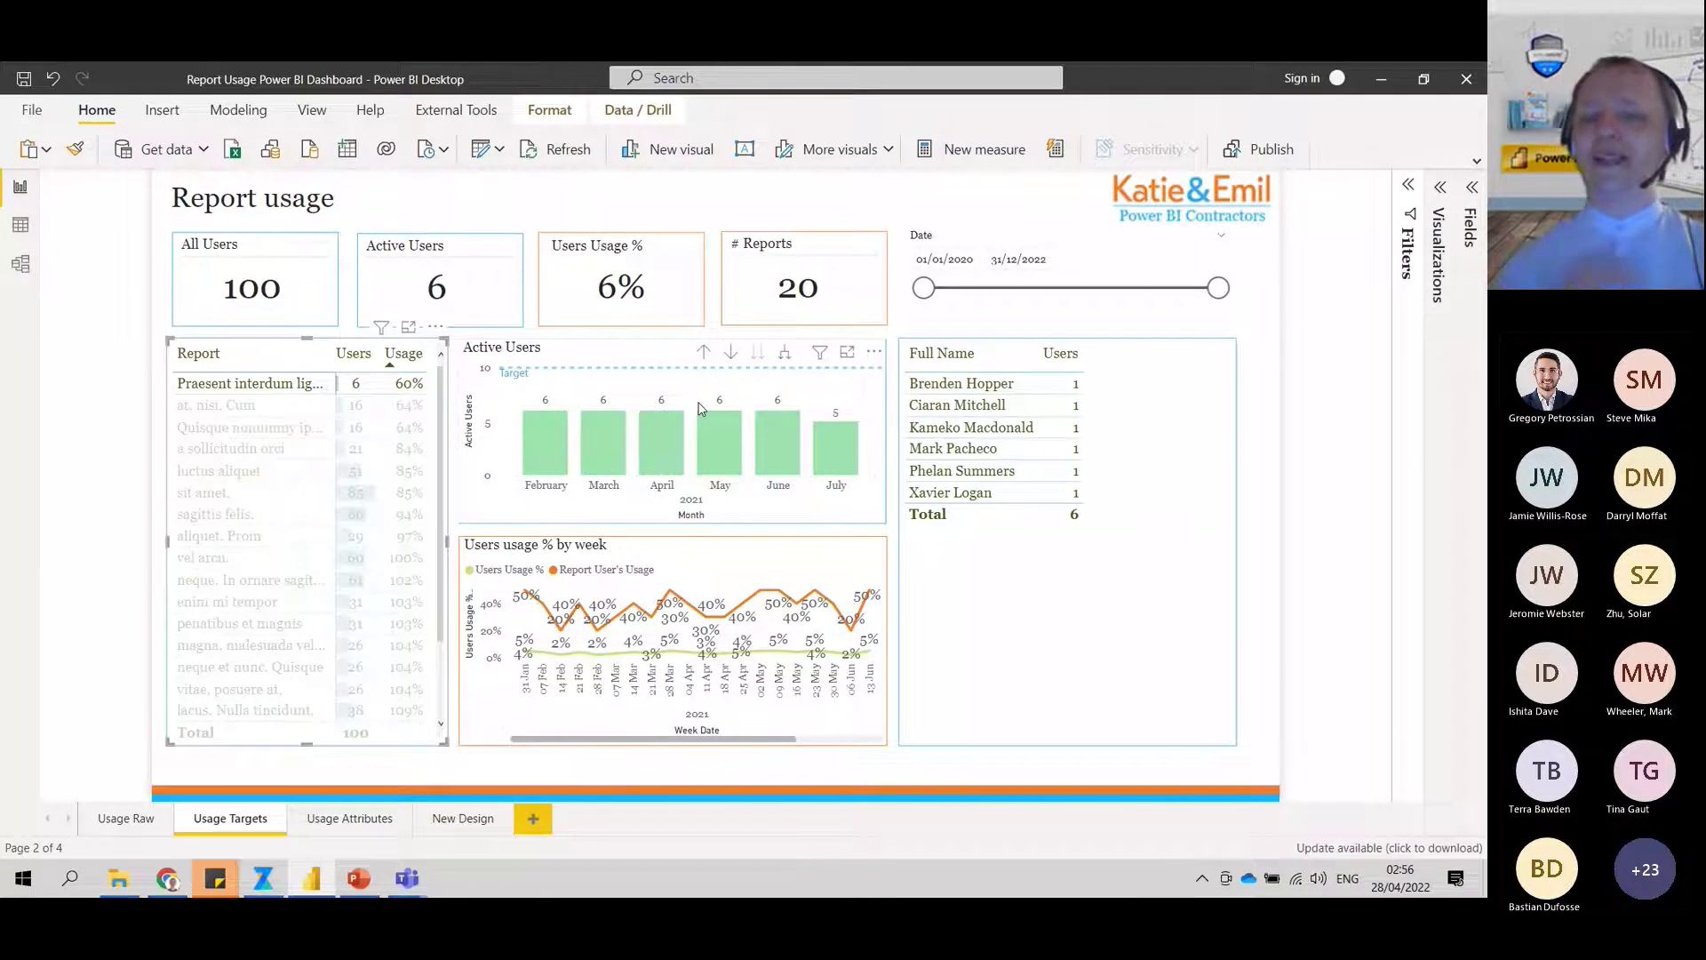
click(397, 411)
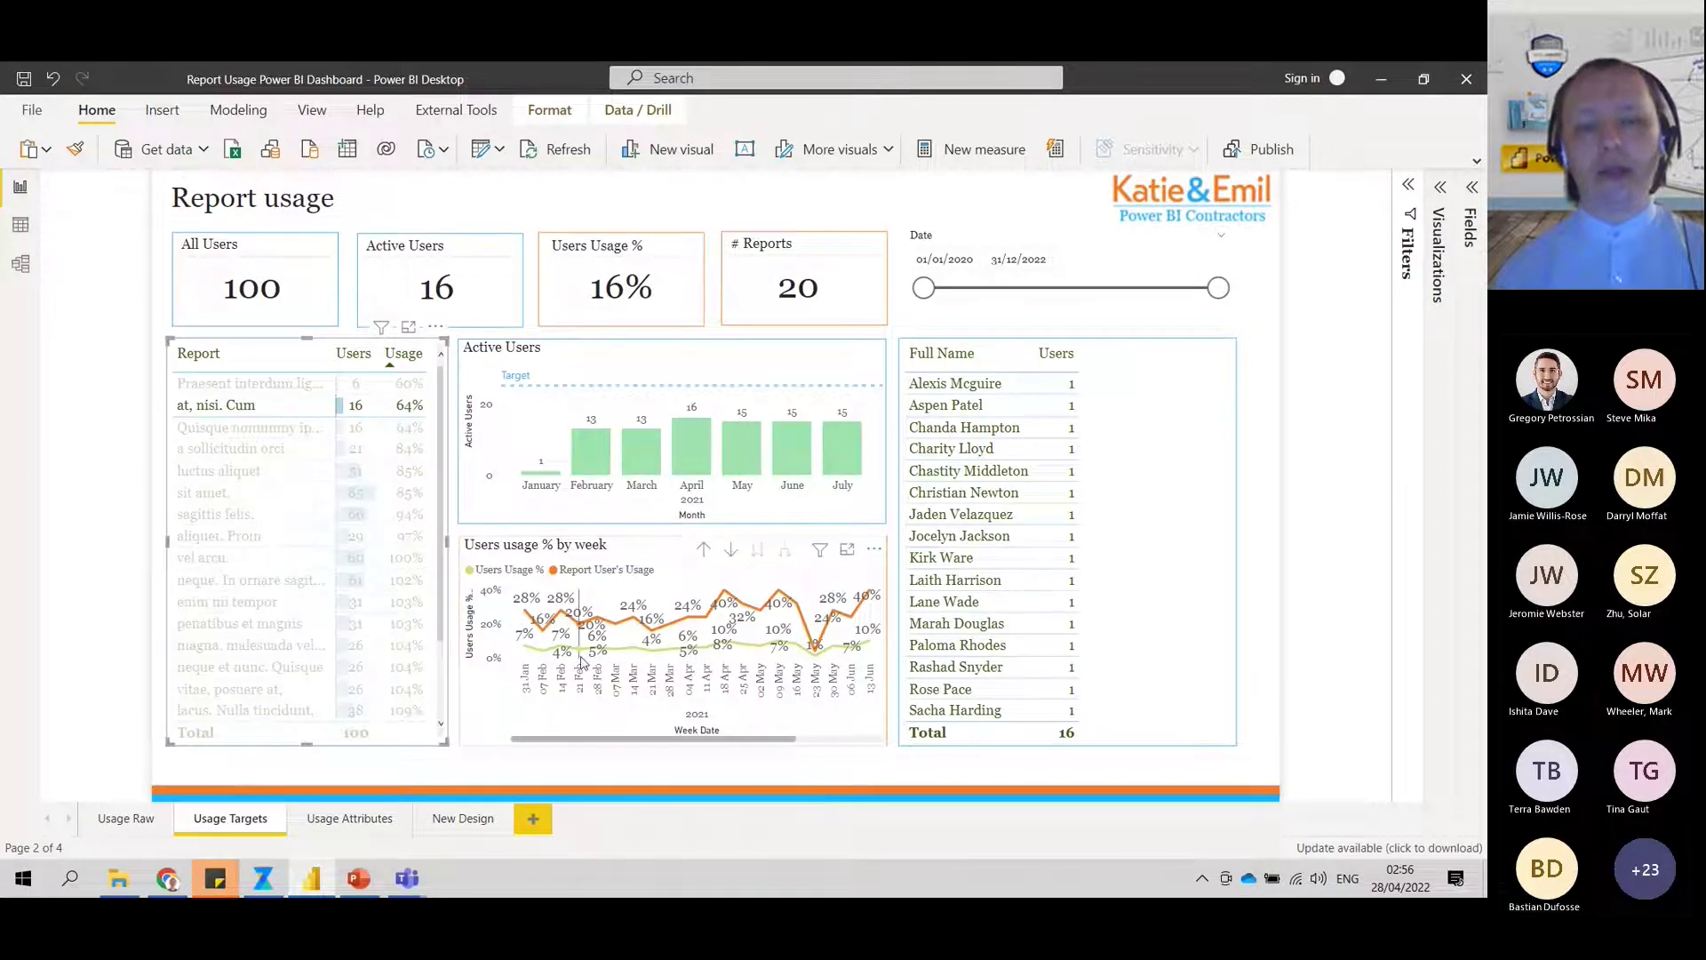
mouse_move(548, 633)
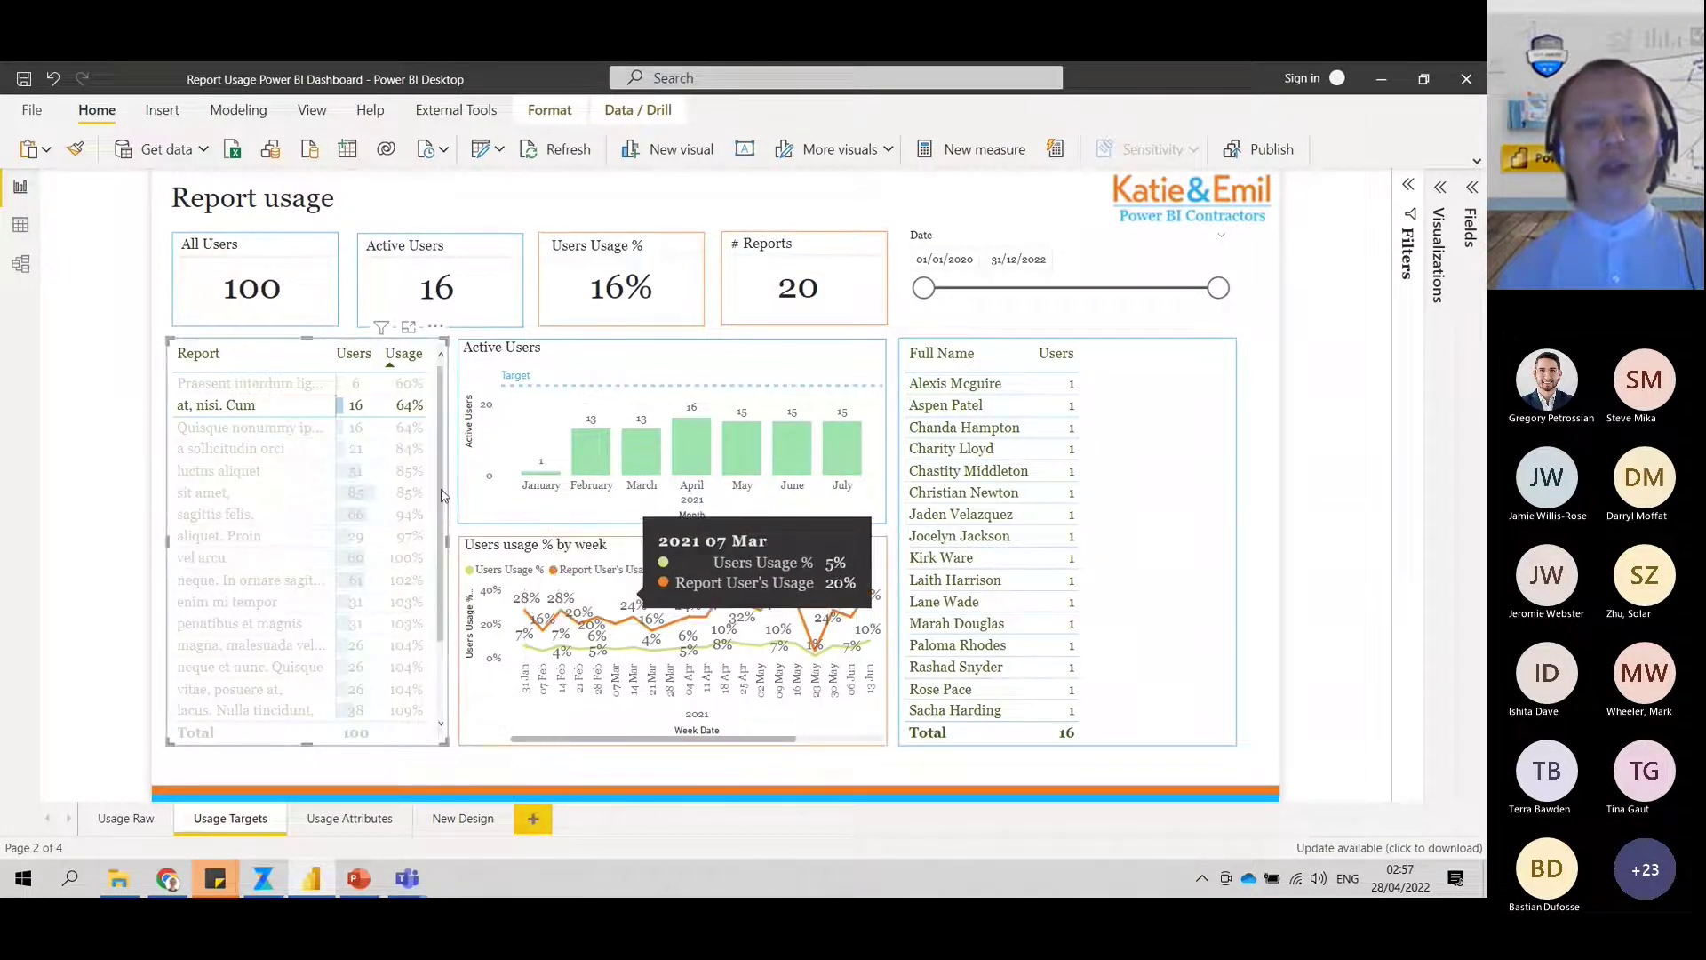
Sort the report table by Usage descending and compare "urna et", "felis. Nulla tempor", "neque et nunc. Quisque" and "penatibus et magnis" against their targets.
click(403, 354)
click(295, 390)
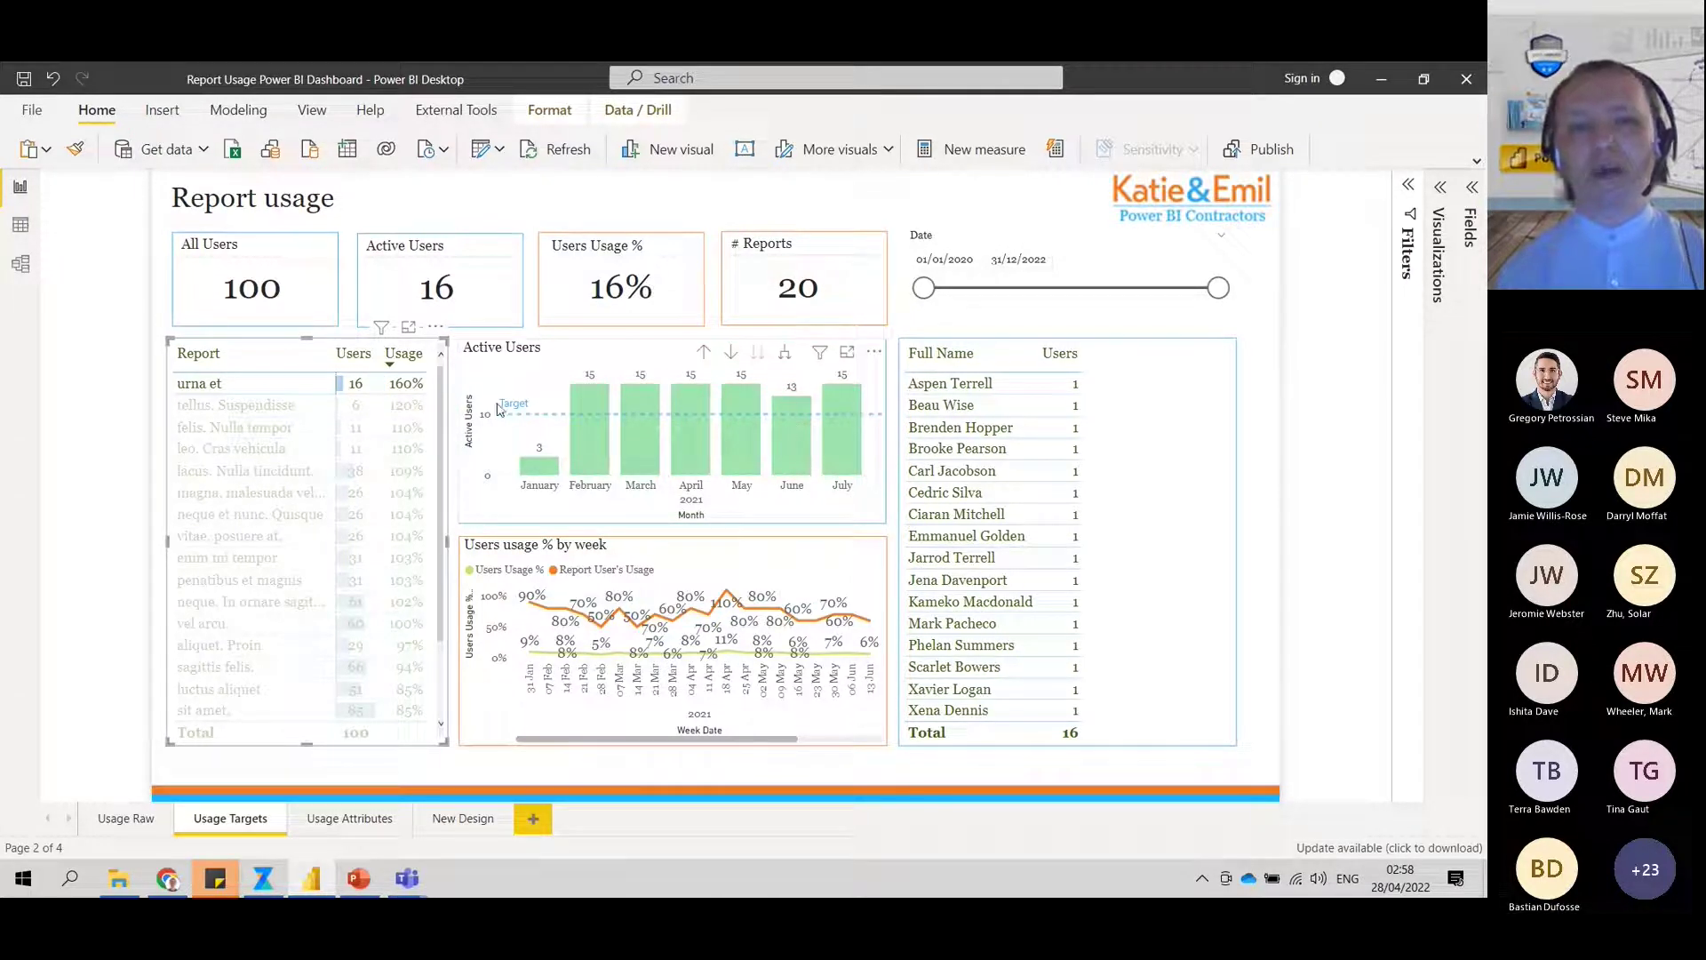
click(404, 429)
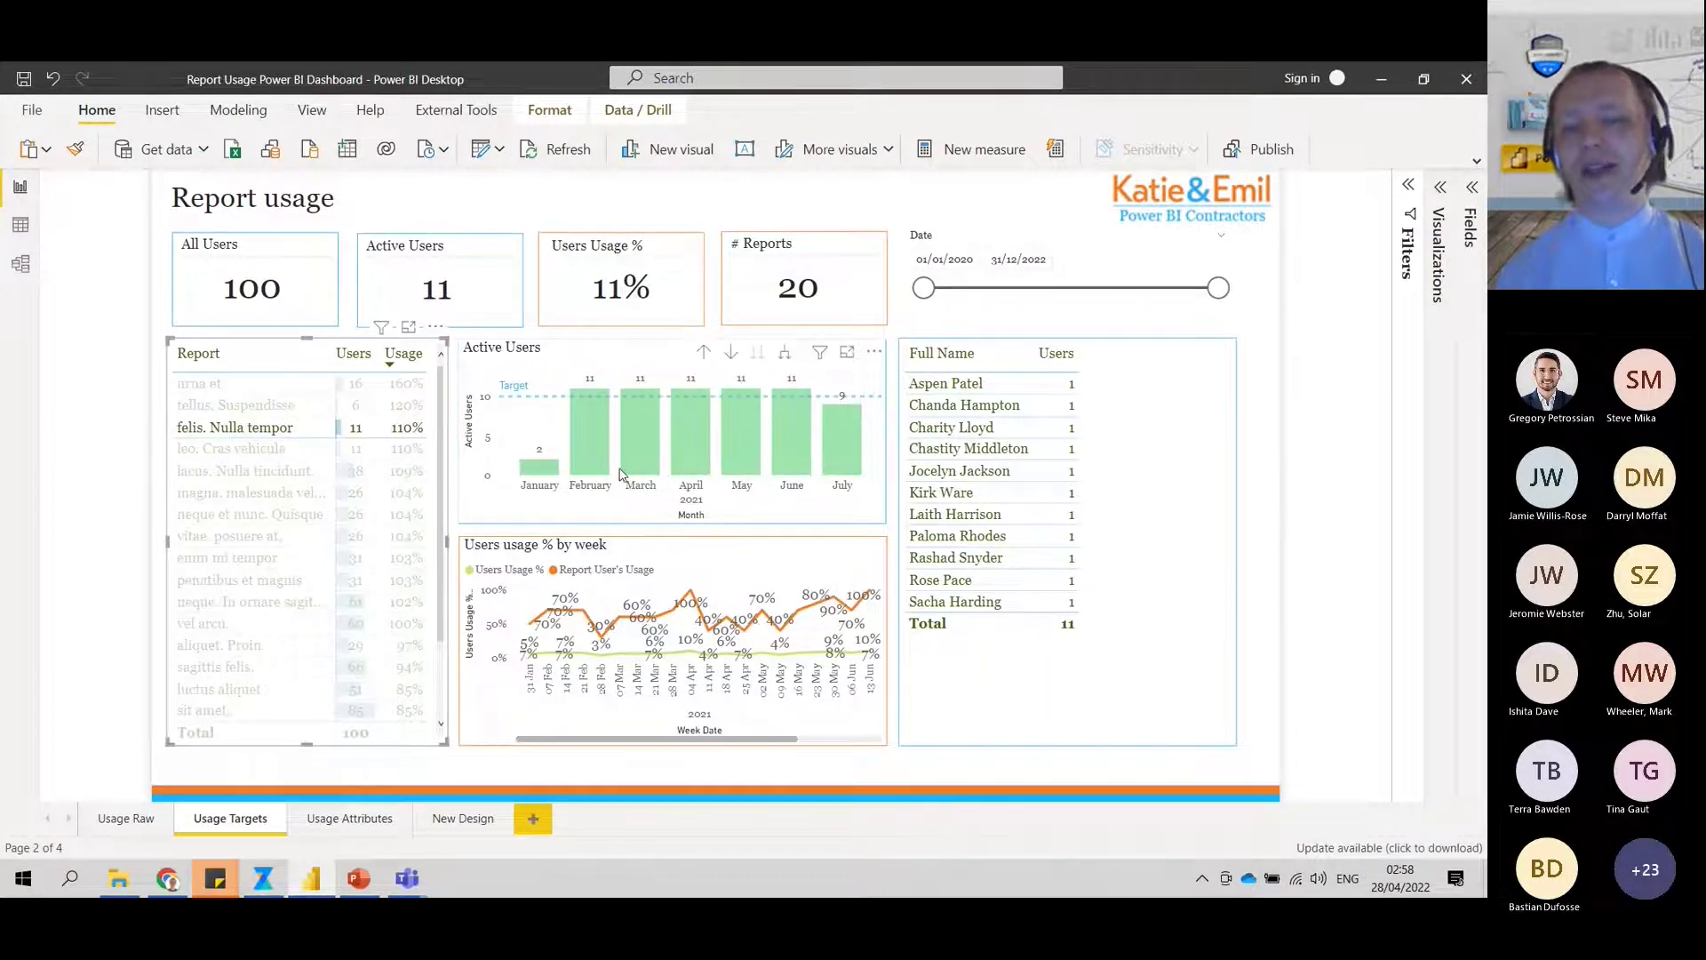
mouse_move(683, 454)
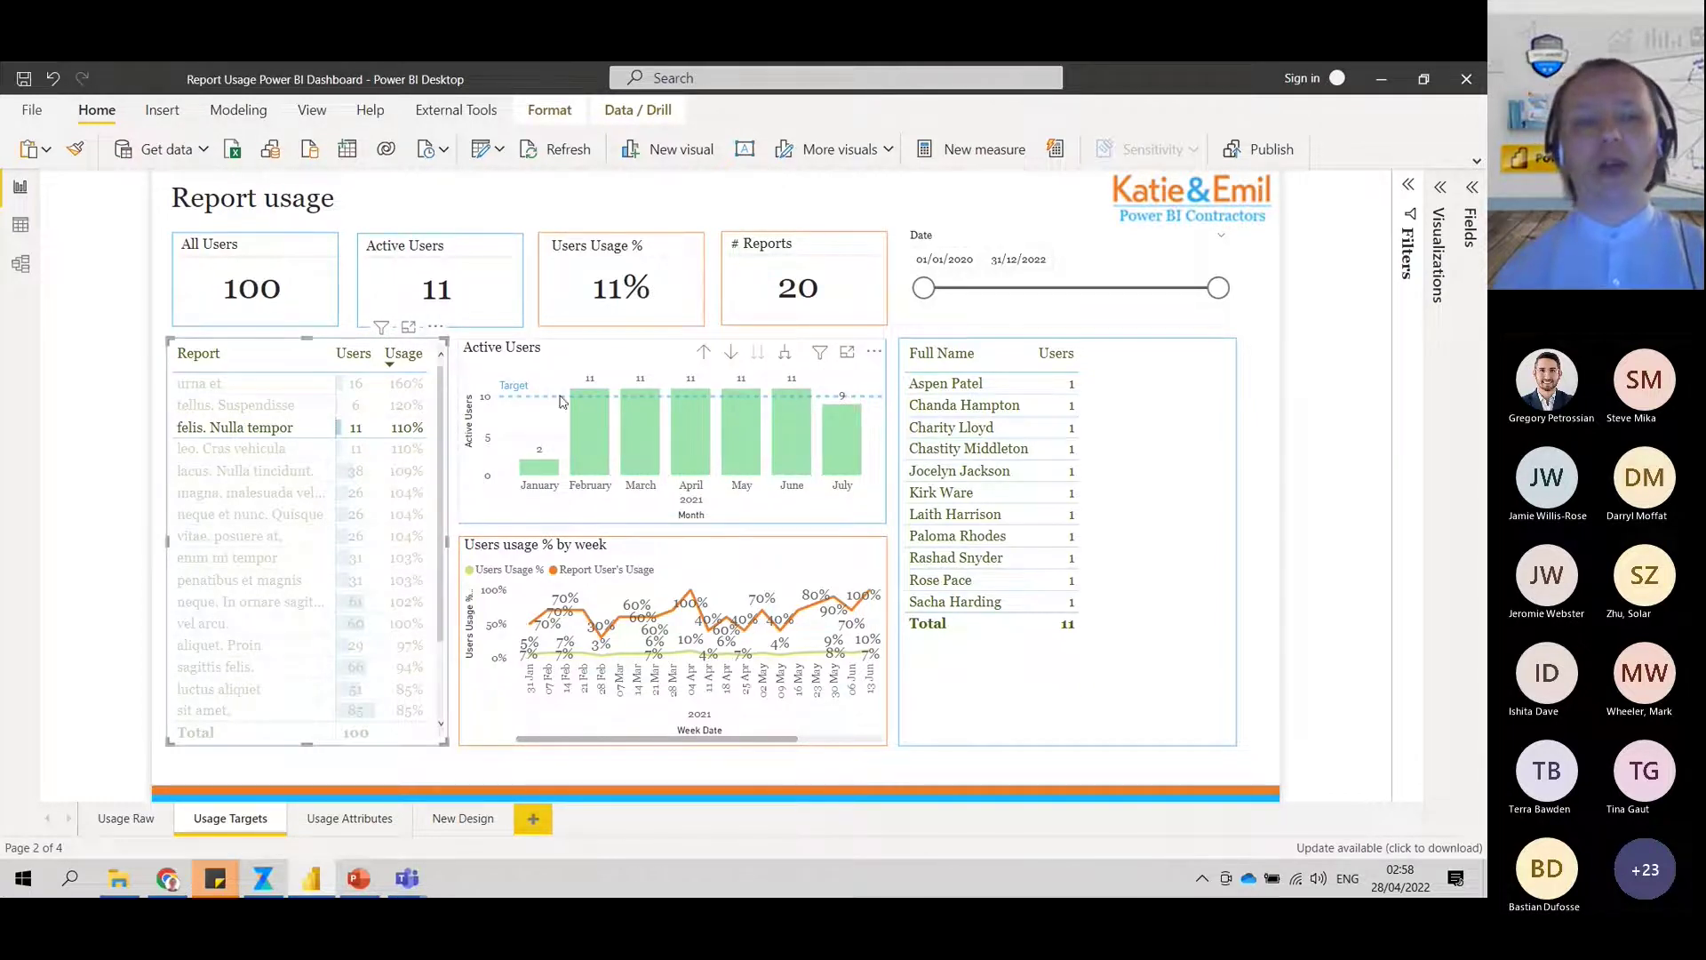
click(302, 517)
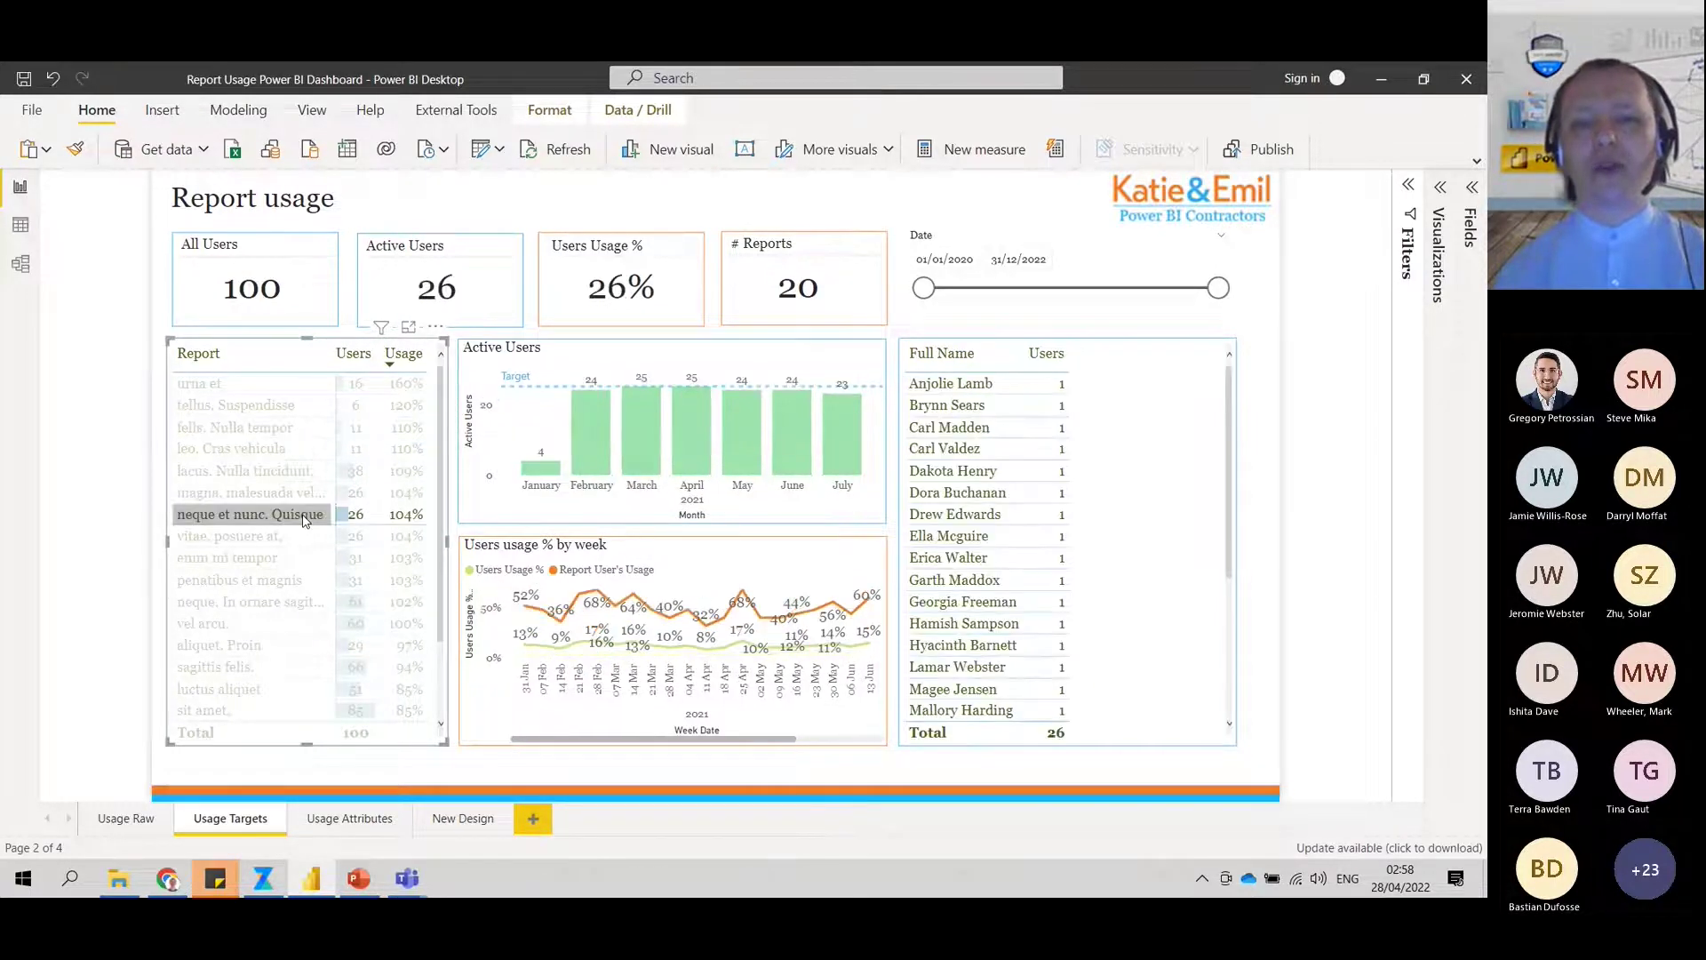
click(334, 578)
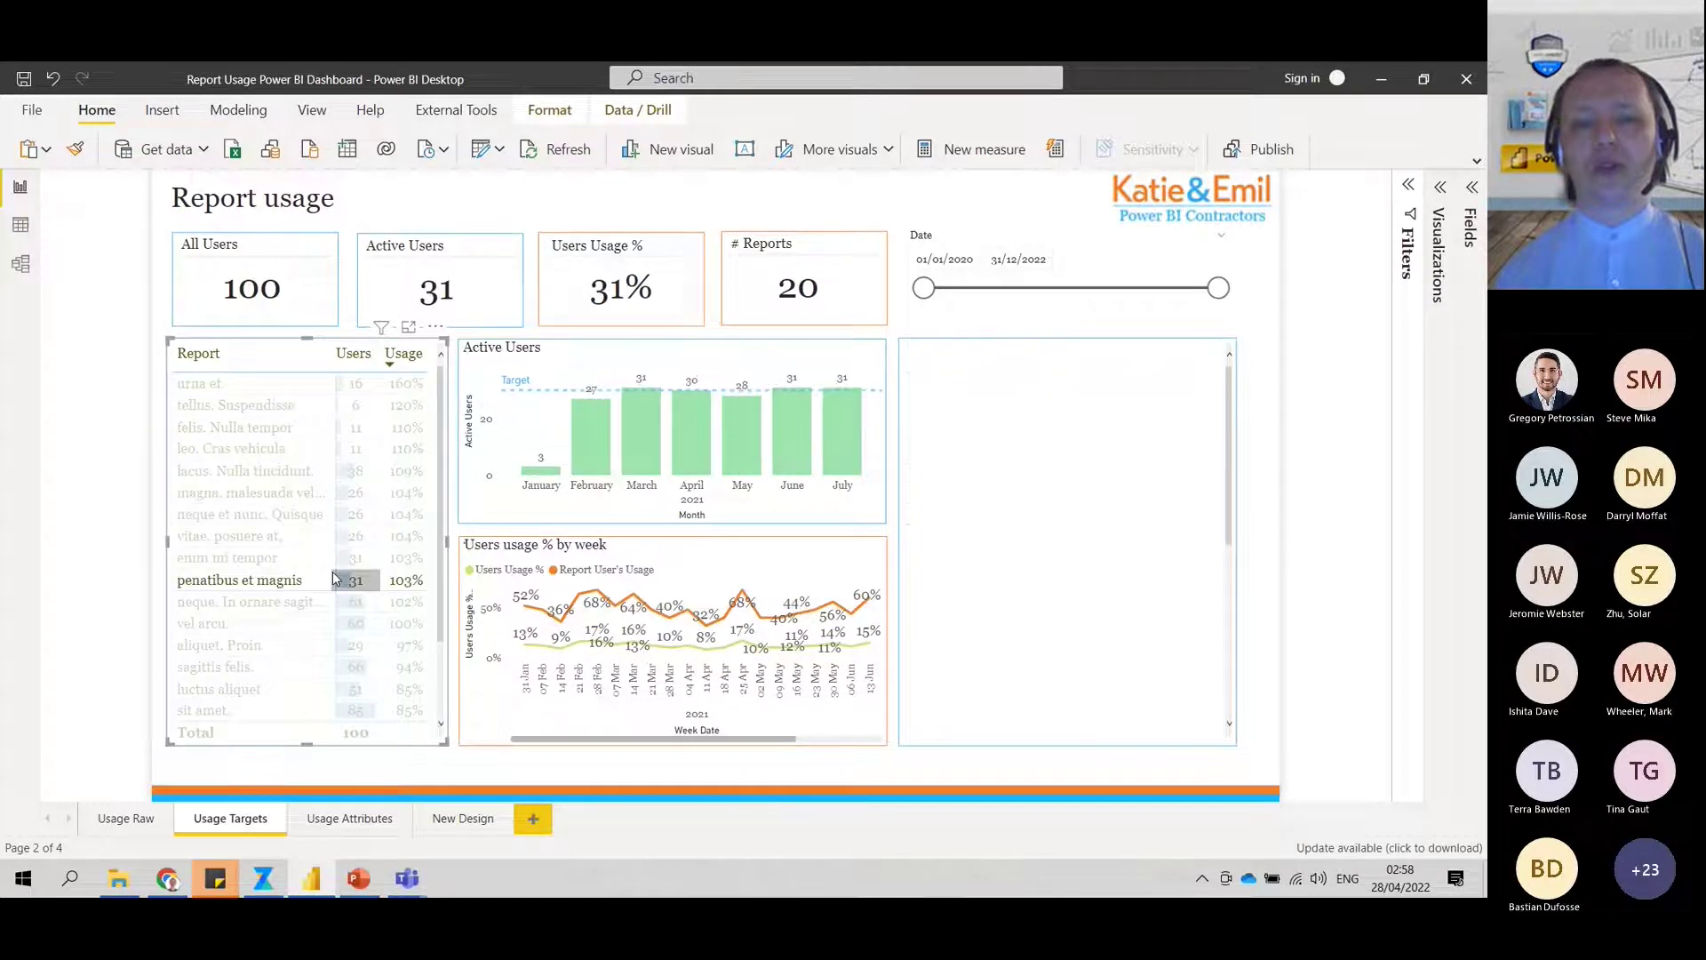
click(322, 384)
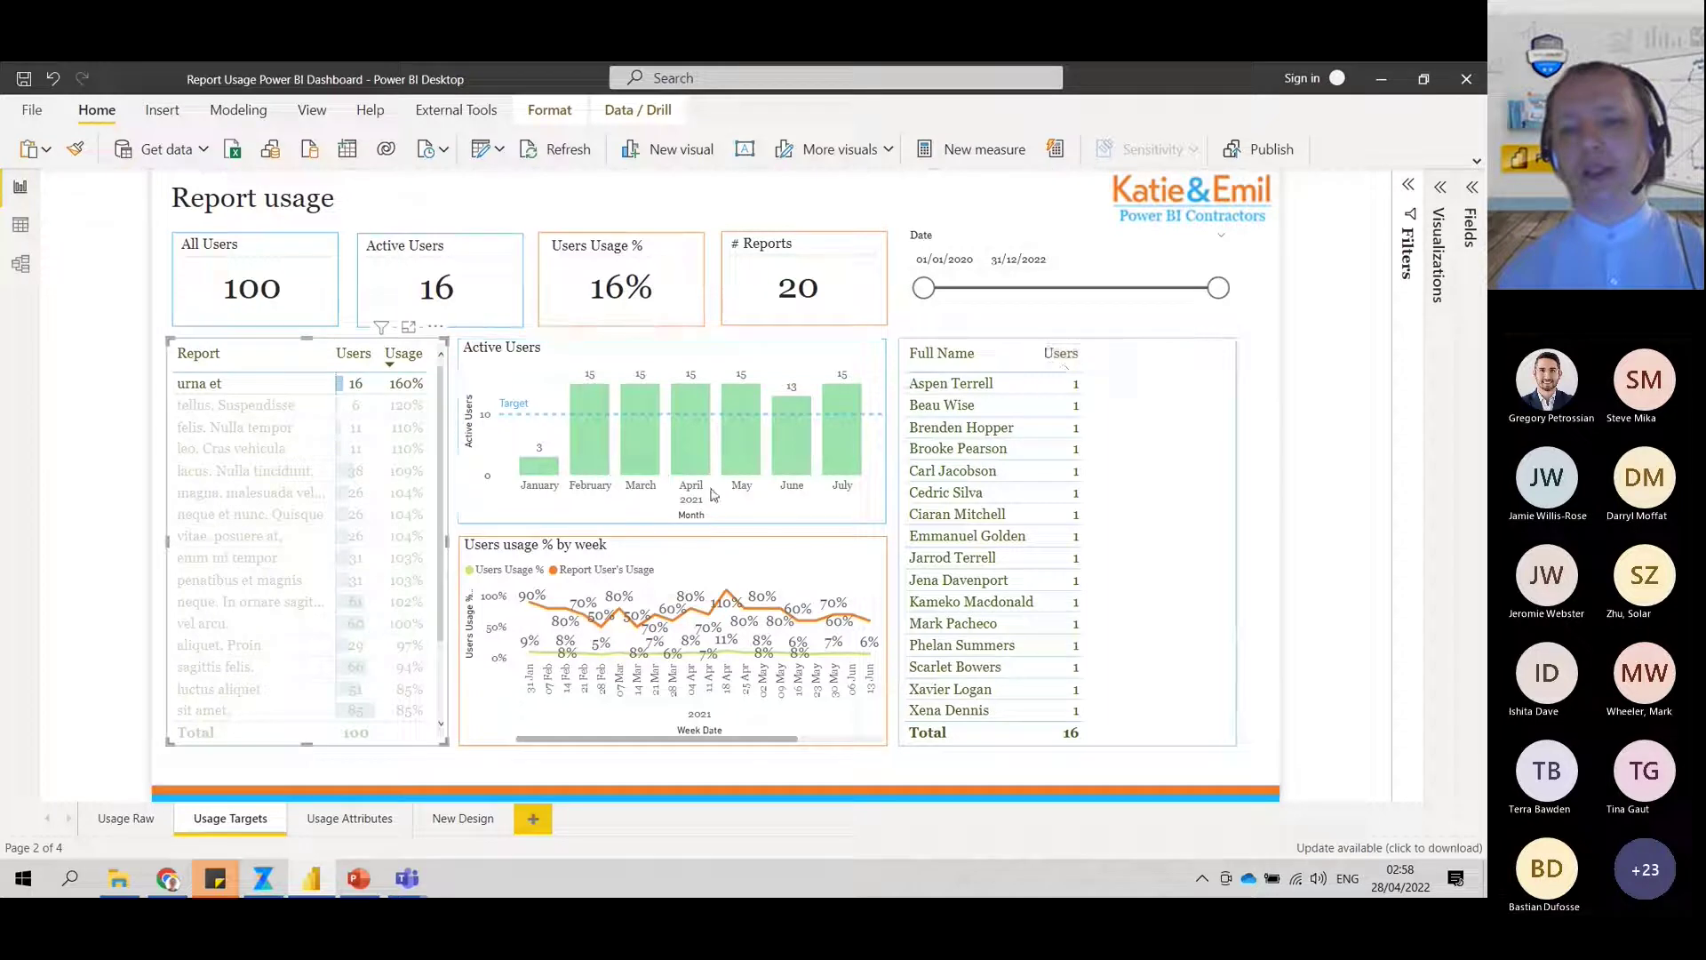
Clear the "urna et" report selection and view the Usage Attributes page with its department breakdown.
click(302, 389)
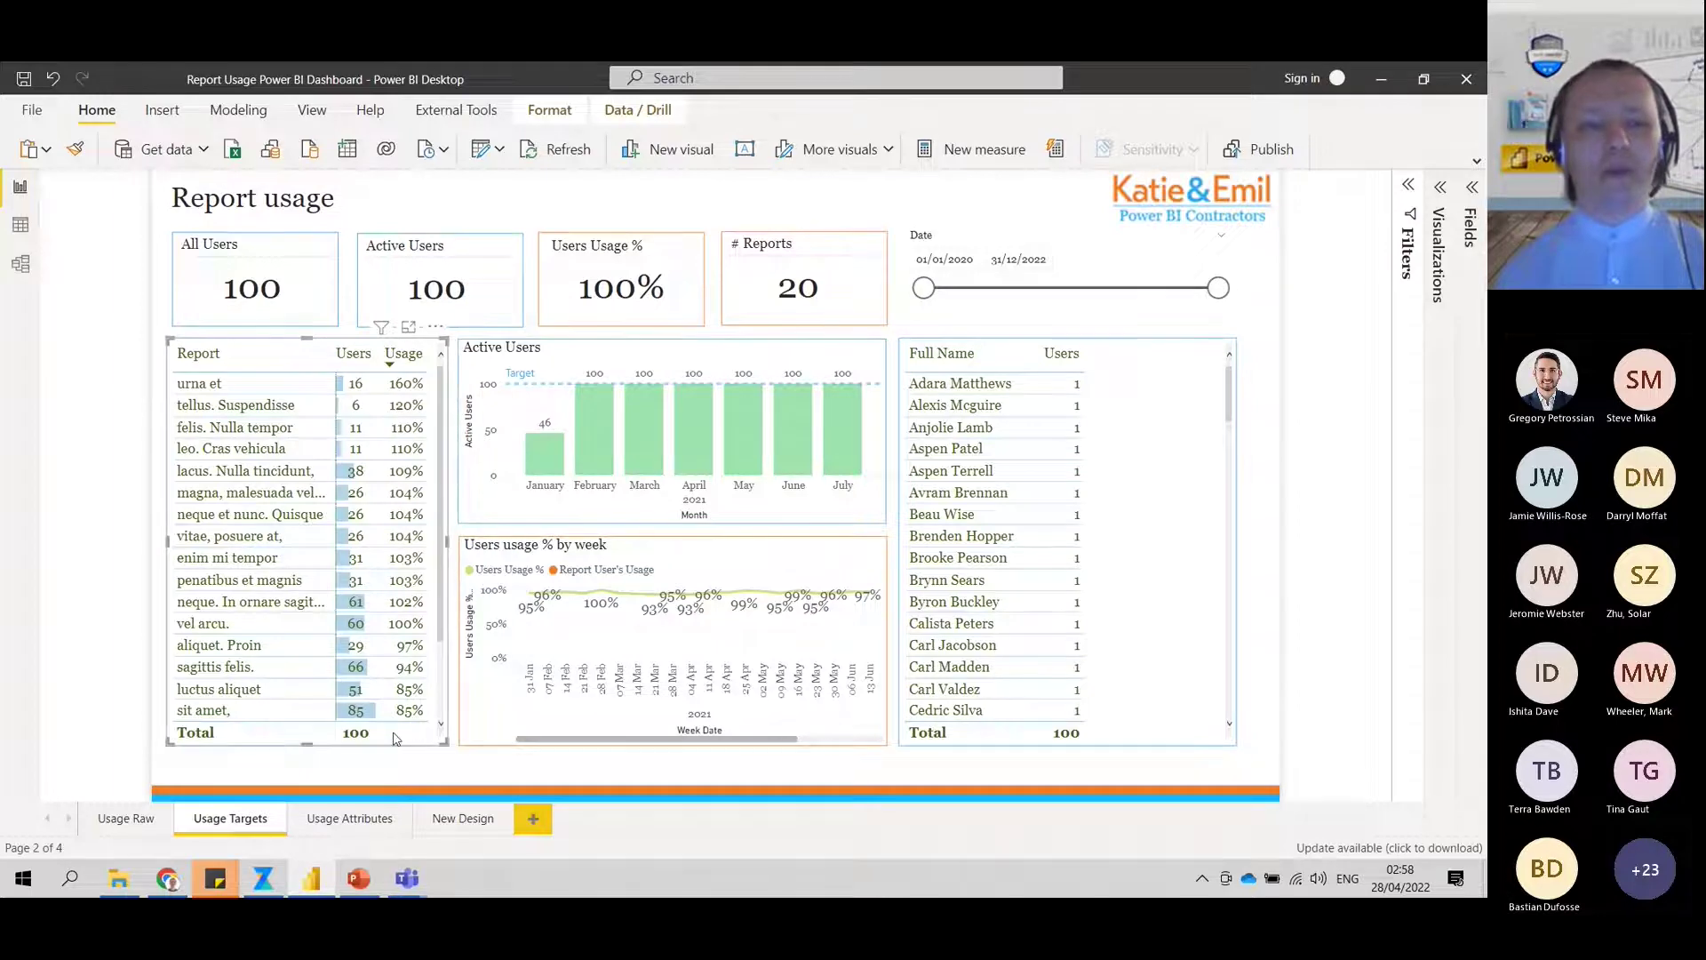
click(318, 829)
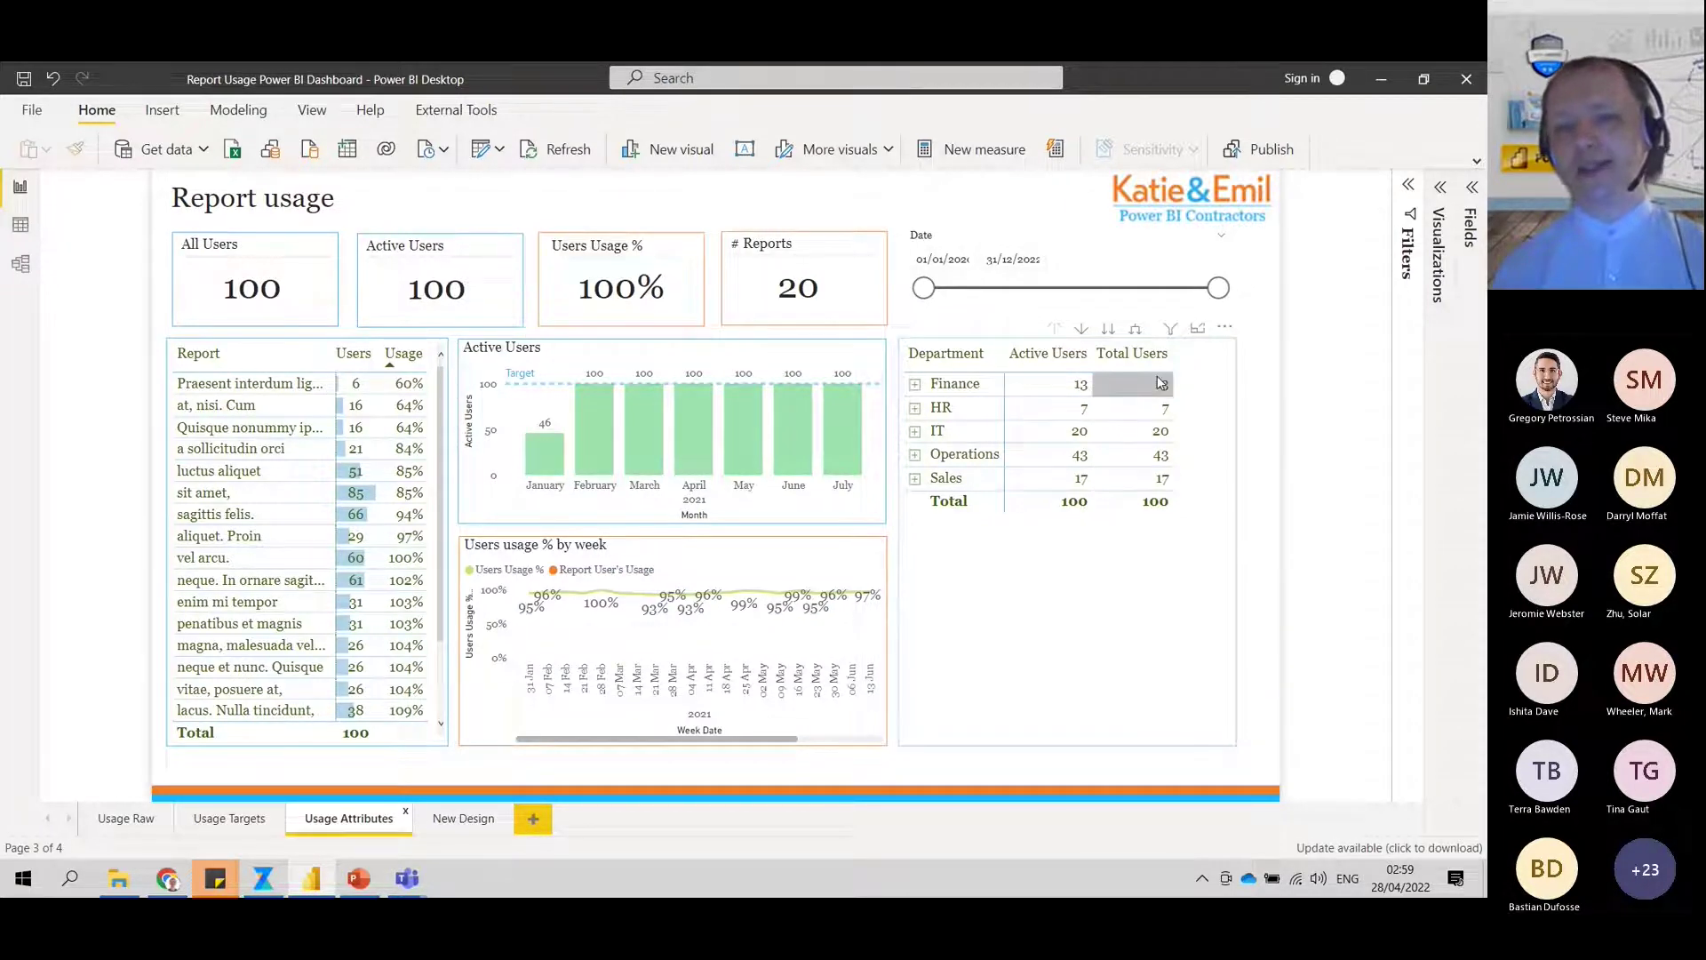
Examine the department breakdown for "Praesent interdum lig..." and, with the report table sorted by Usage descending, for "urna et".
click(263, 388)
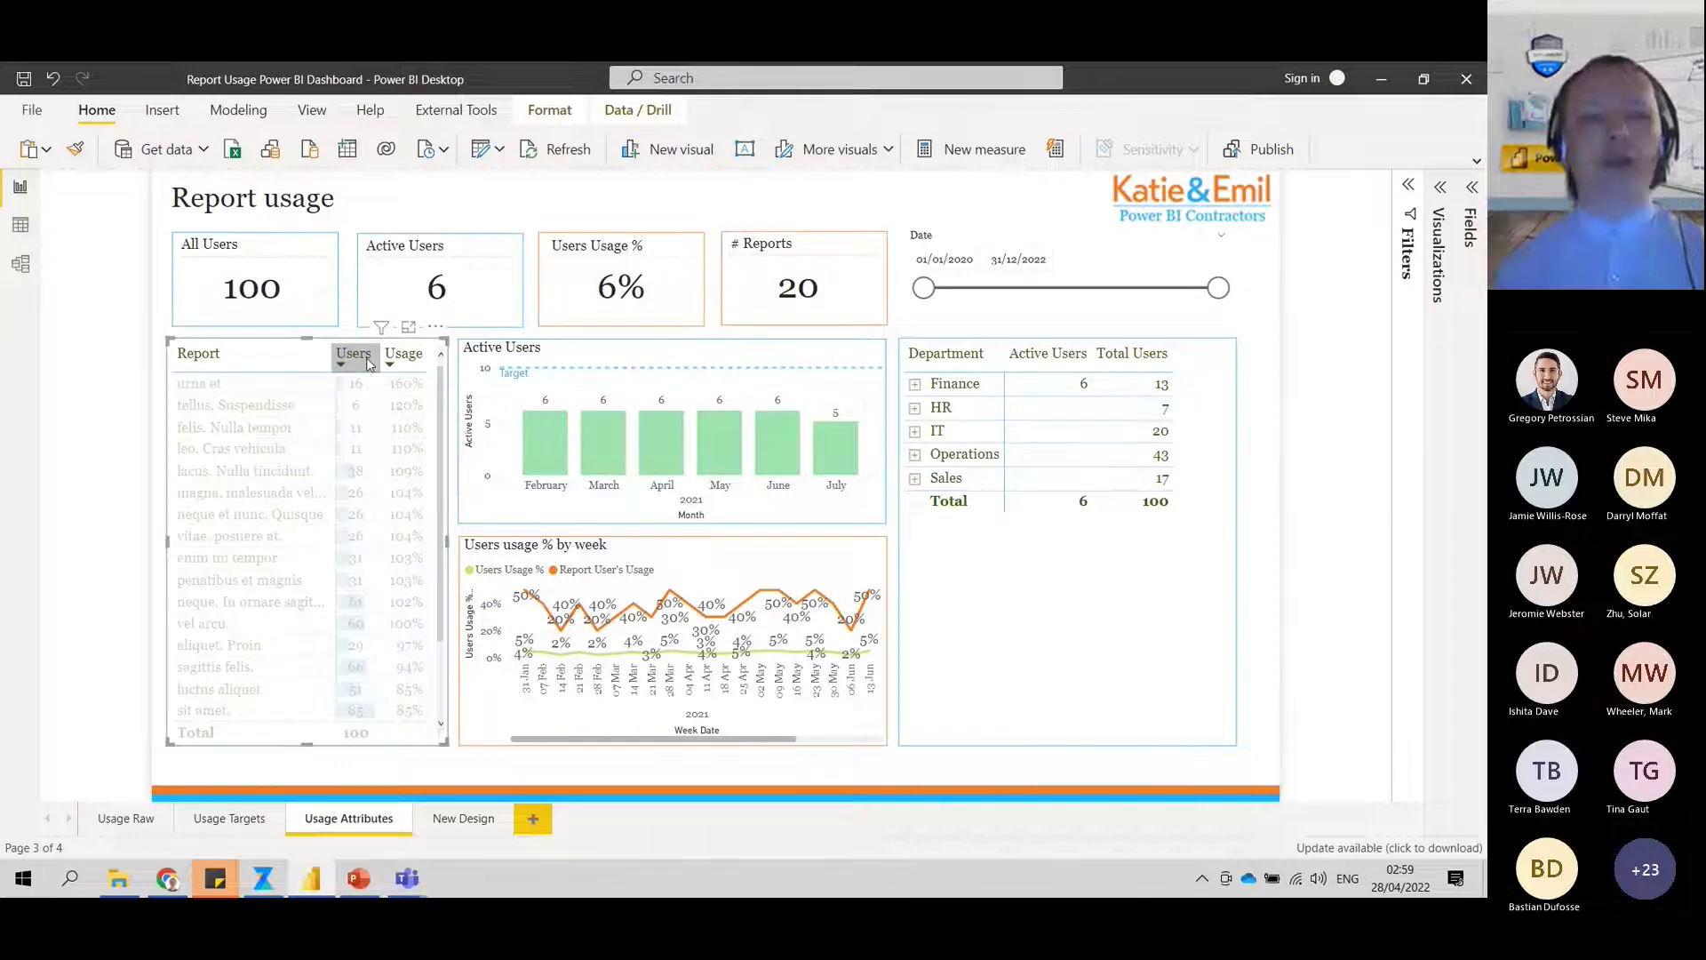
click(366, 358)
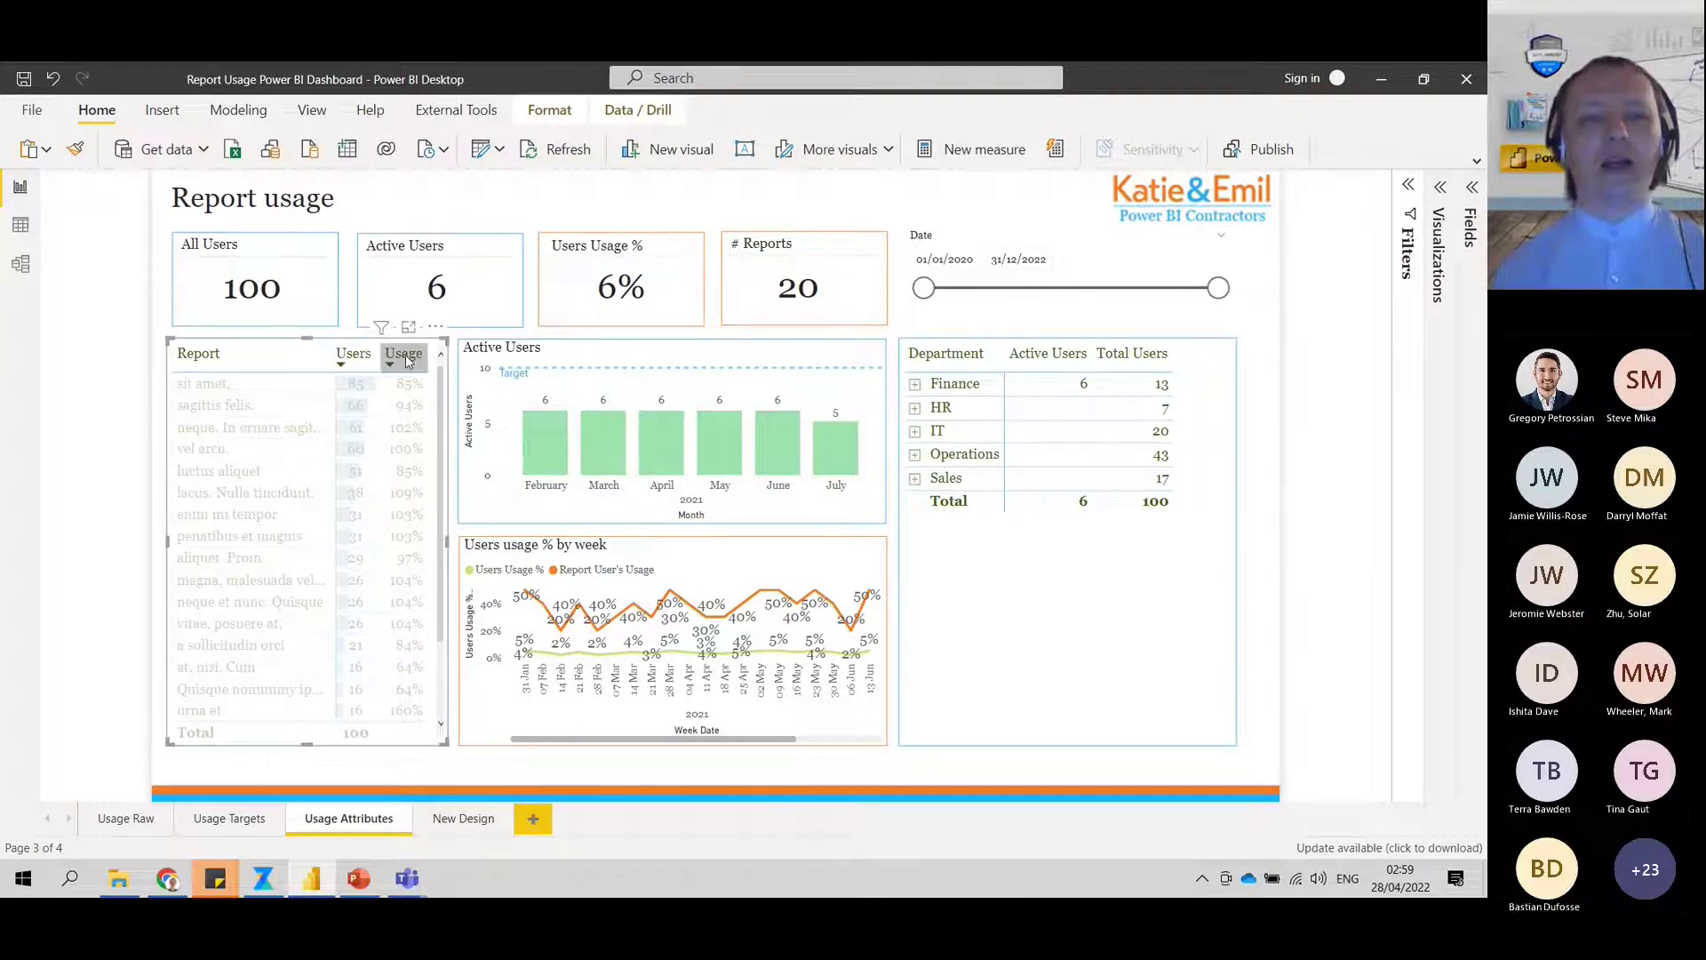
click(404, 355)
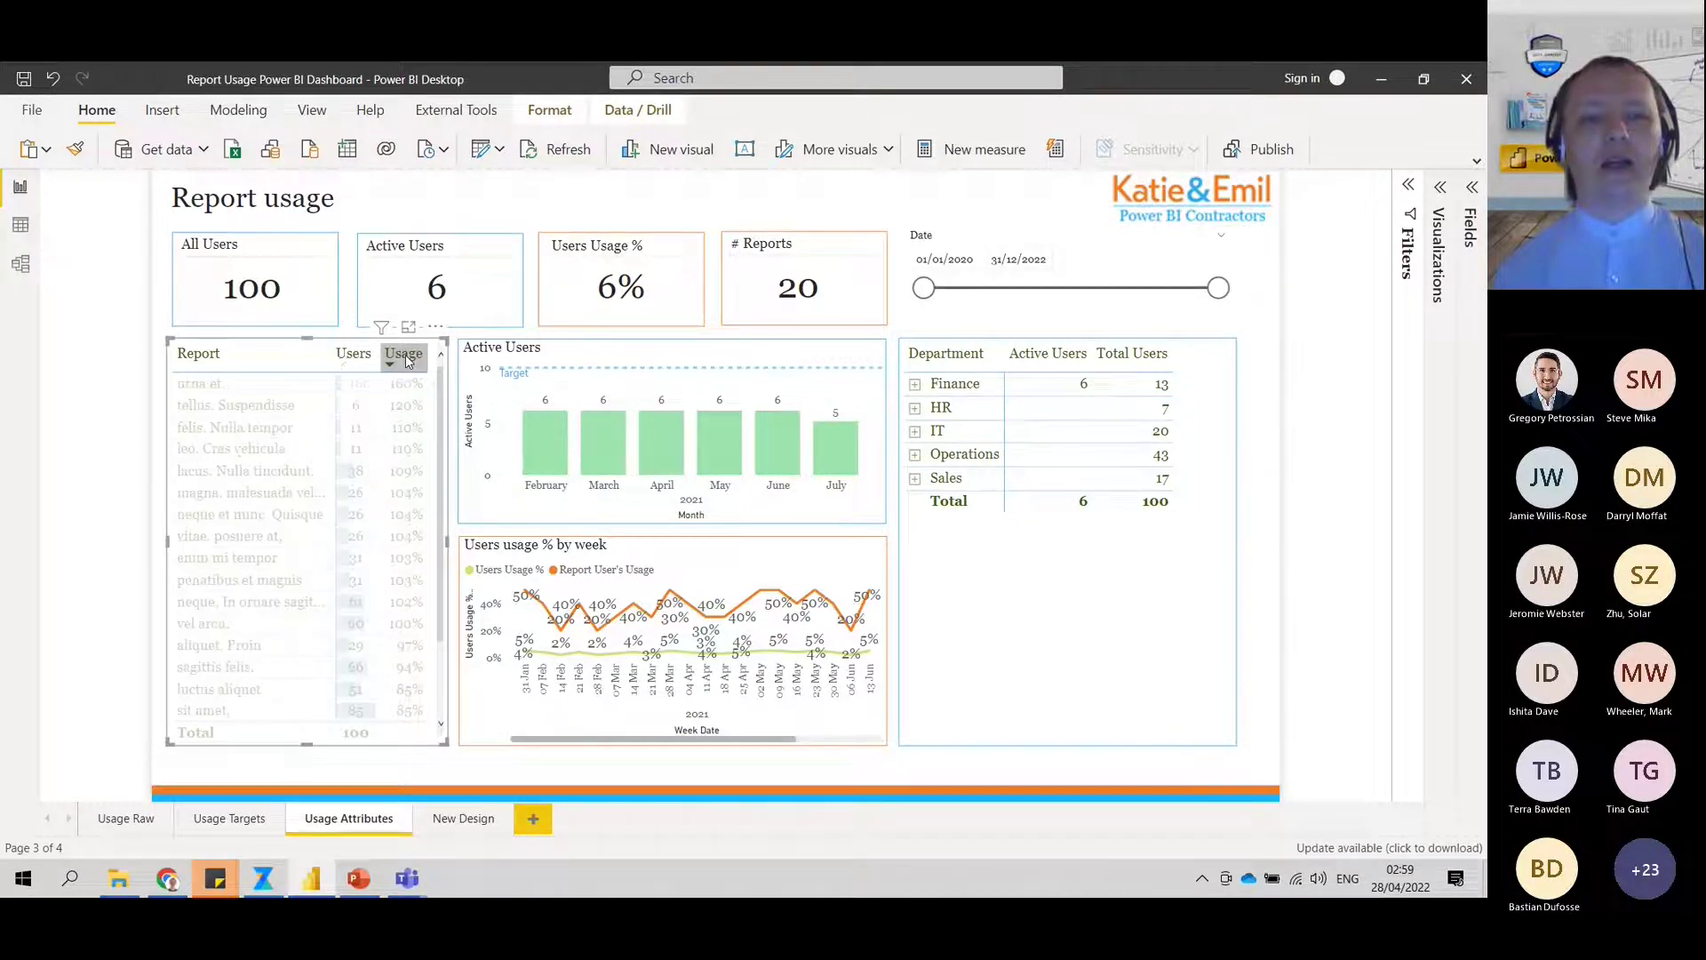
click(281, 386)
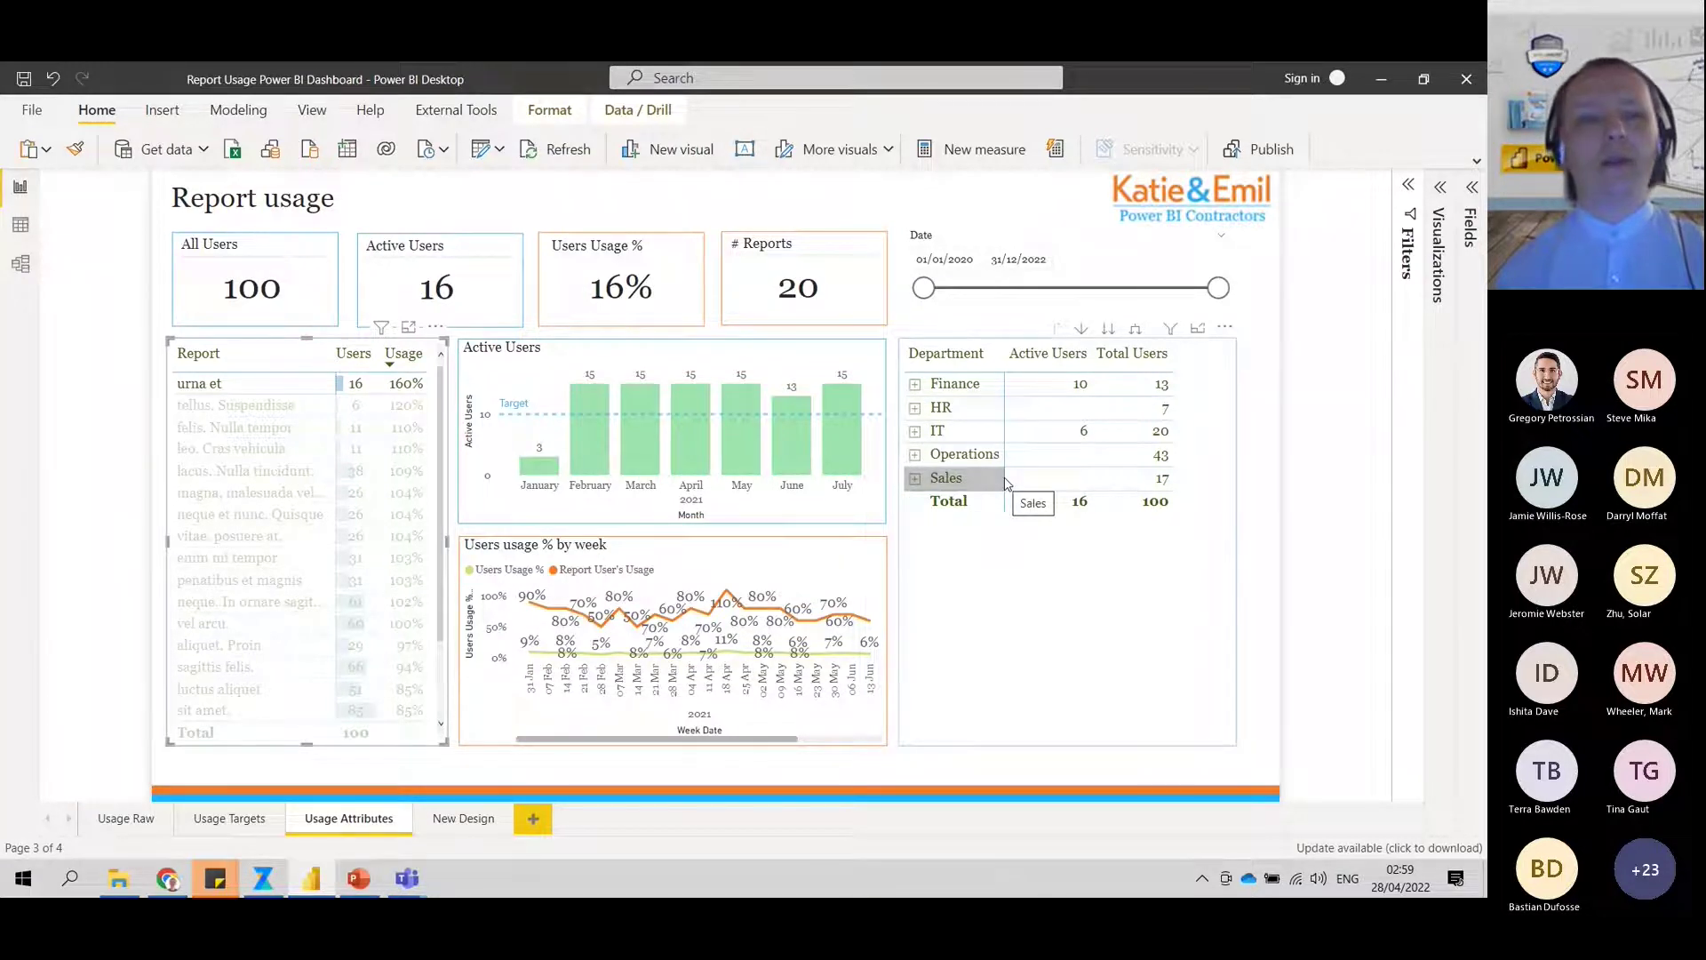
Sort the report table by Users descending, filter the page by "sit amet," and inspect the individual users in the Operations department.
click(364, 369)
click(251, 385)
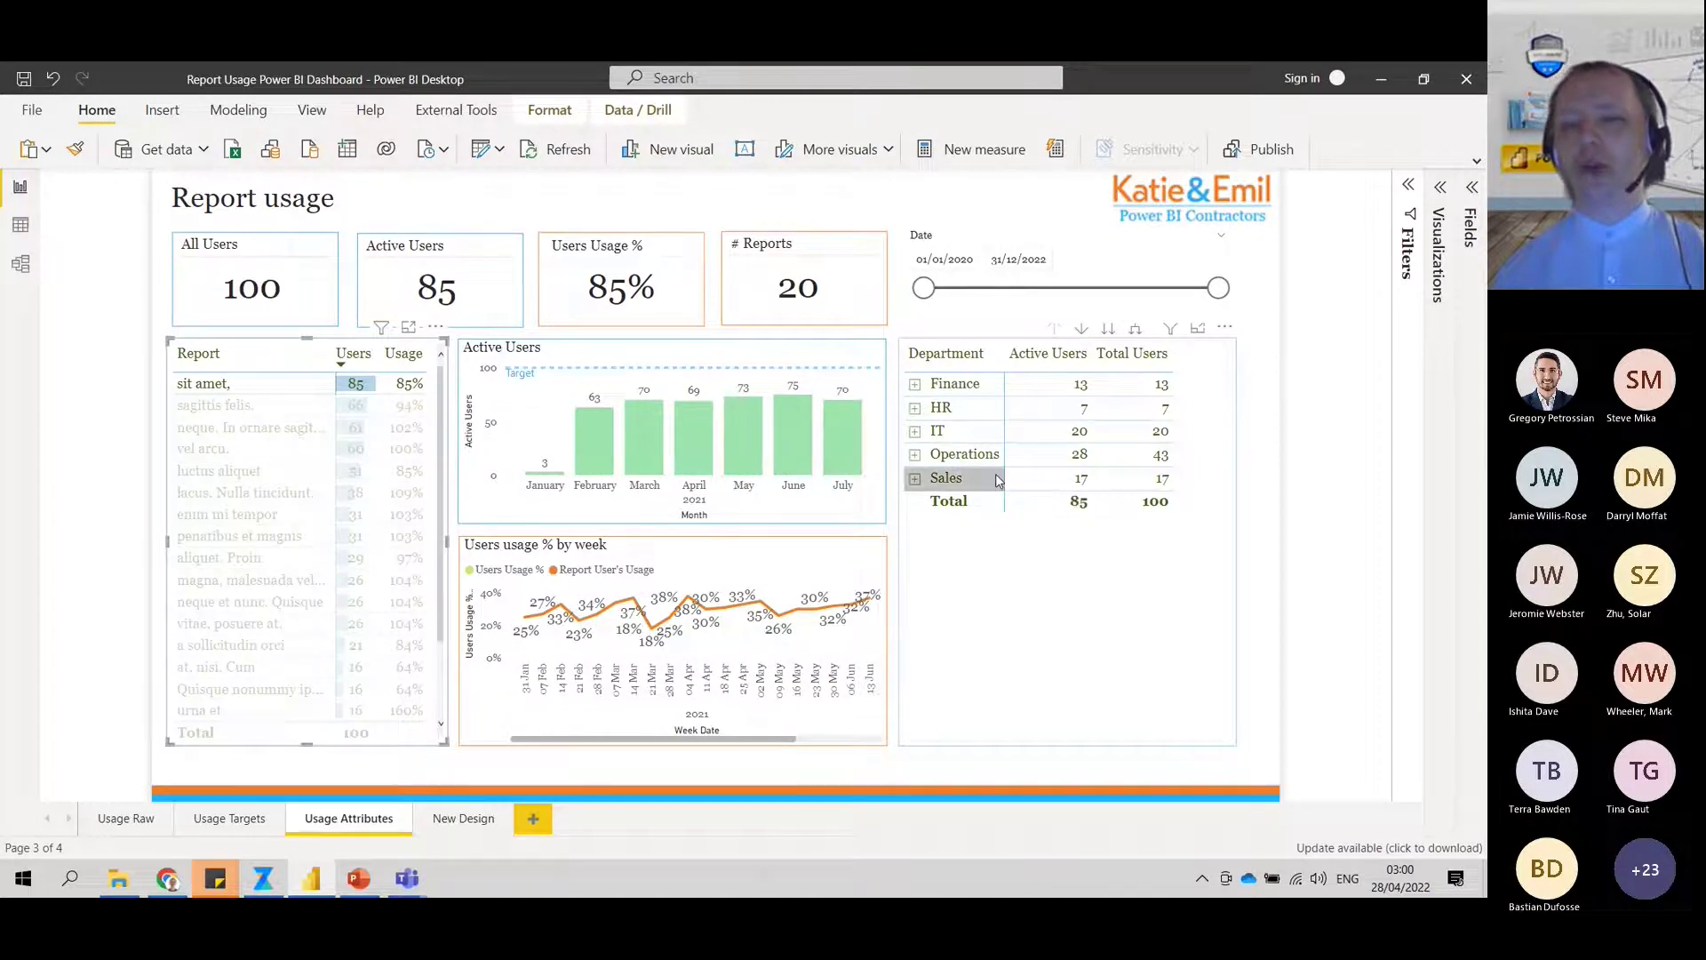
click(914, 456)
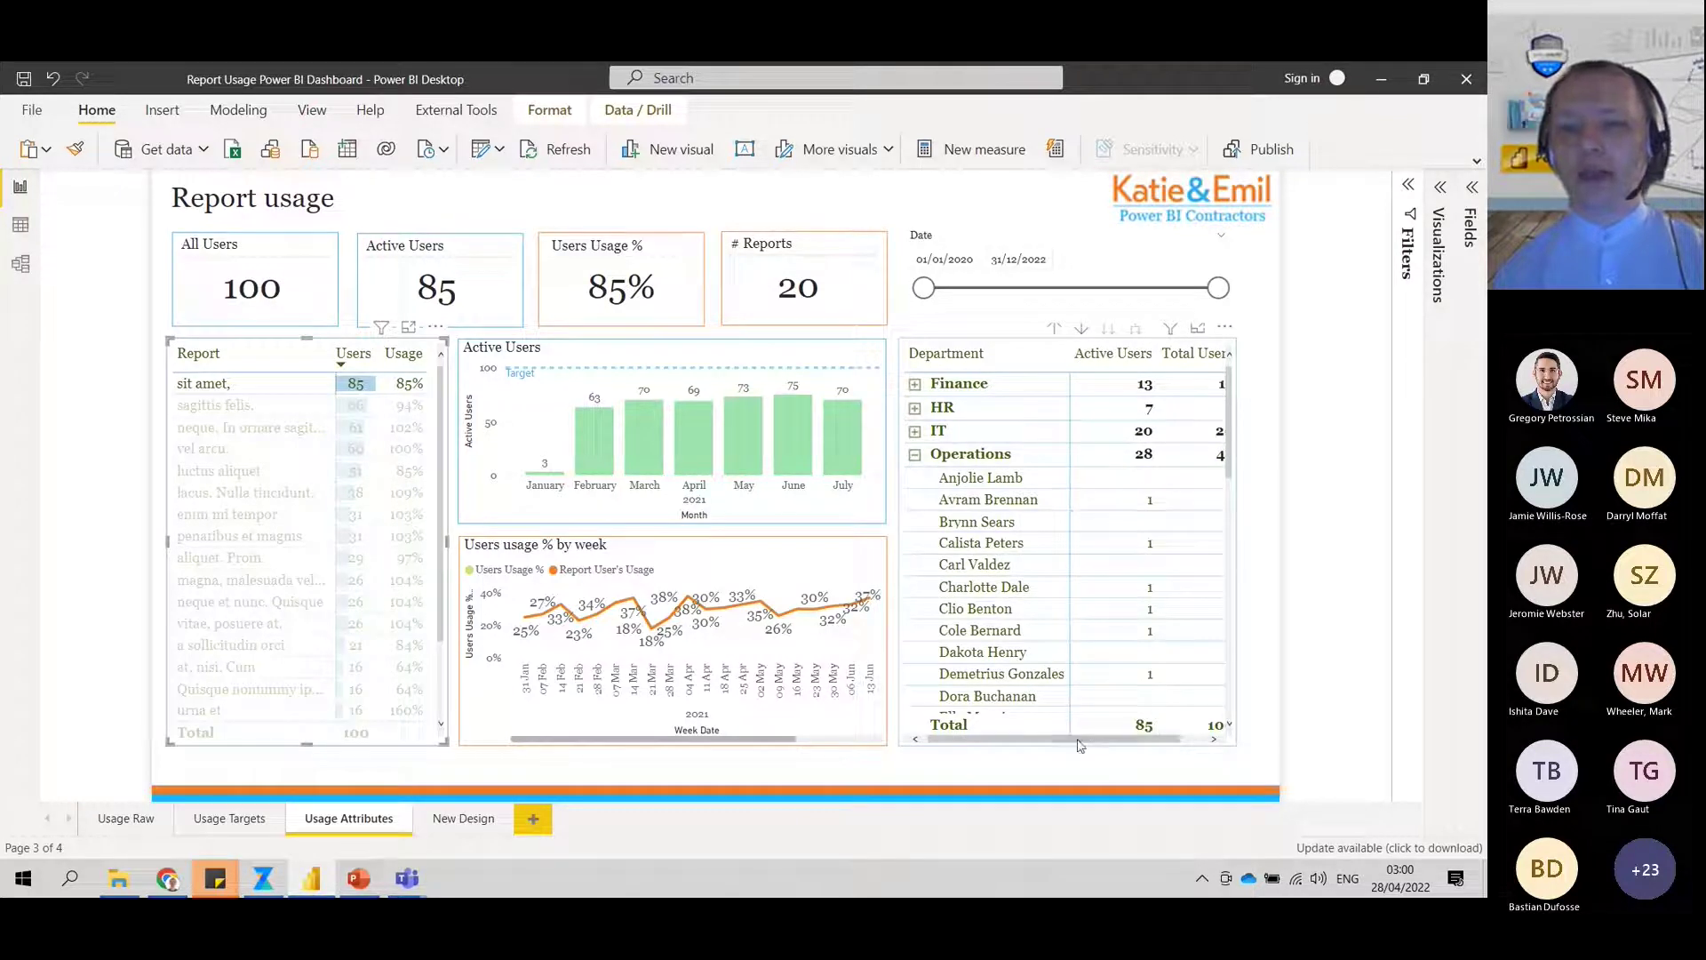
drag(1125, 743, 988, 729)
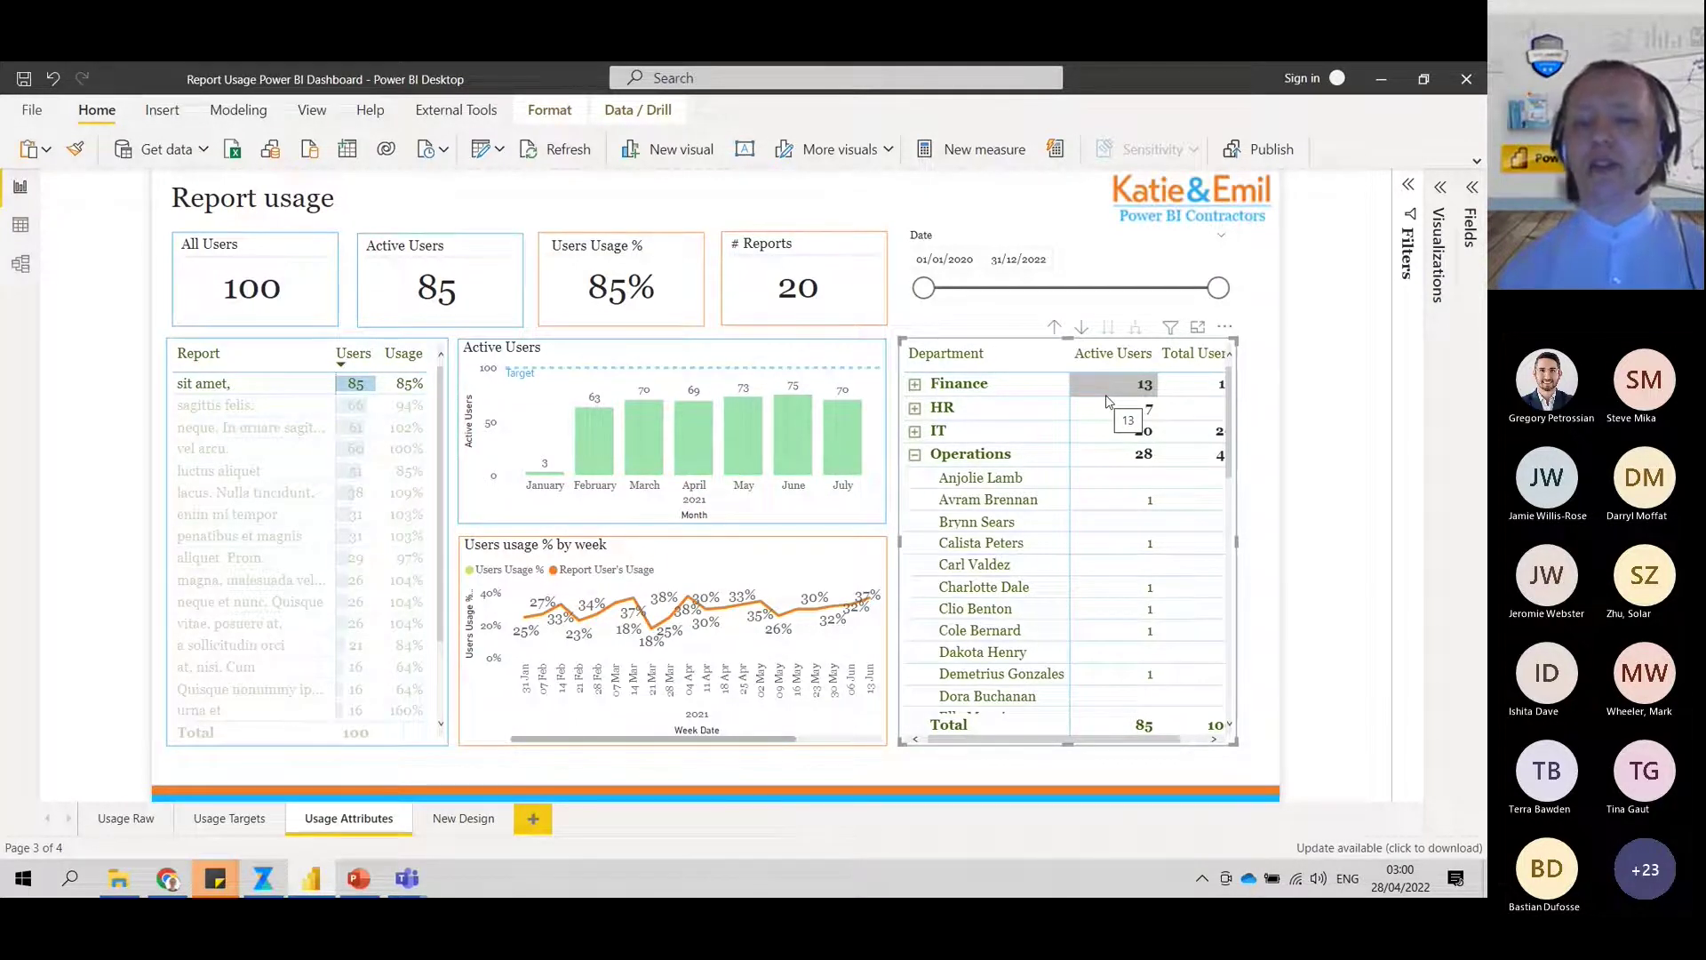
click(919, 455)
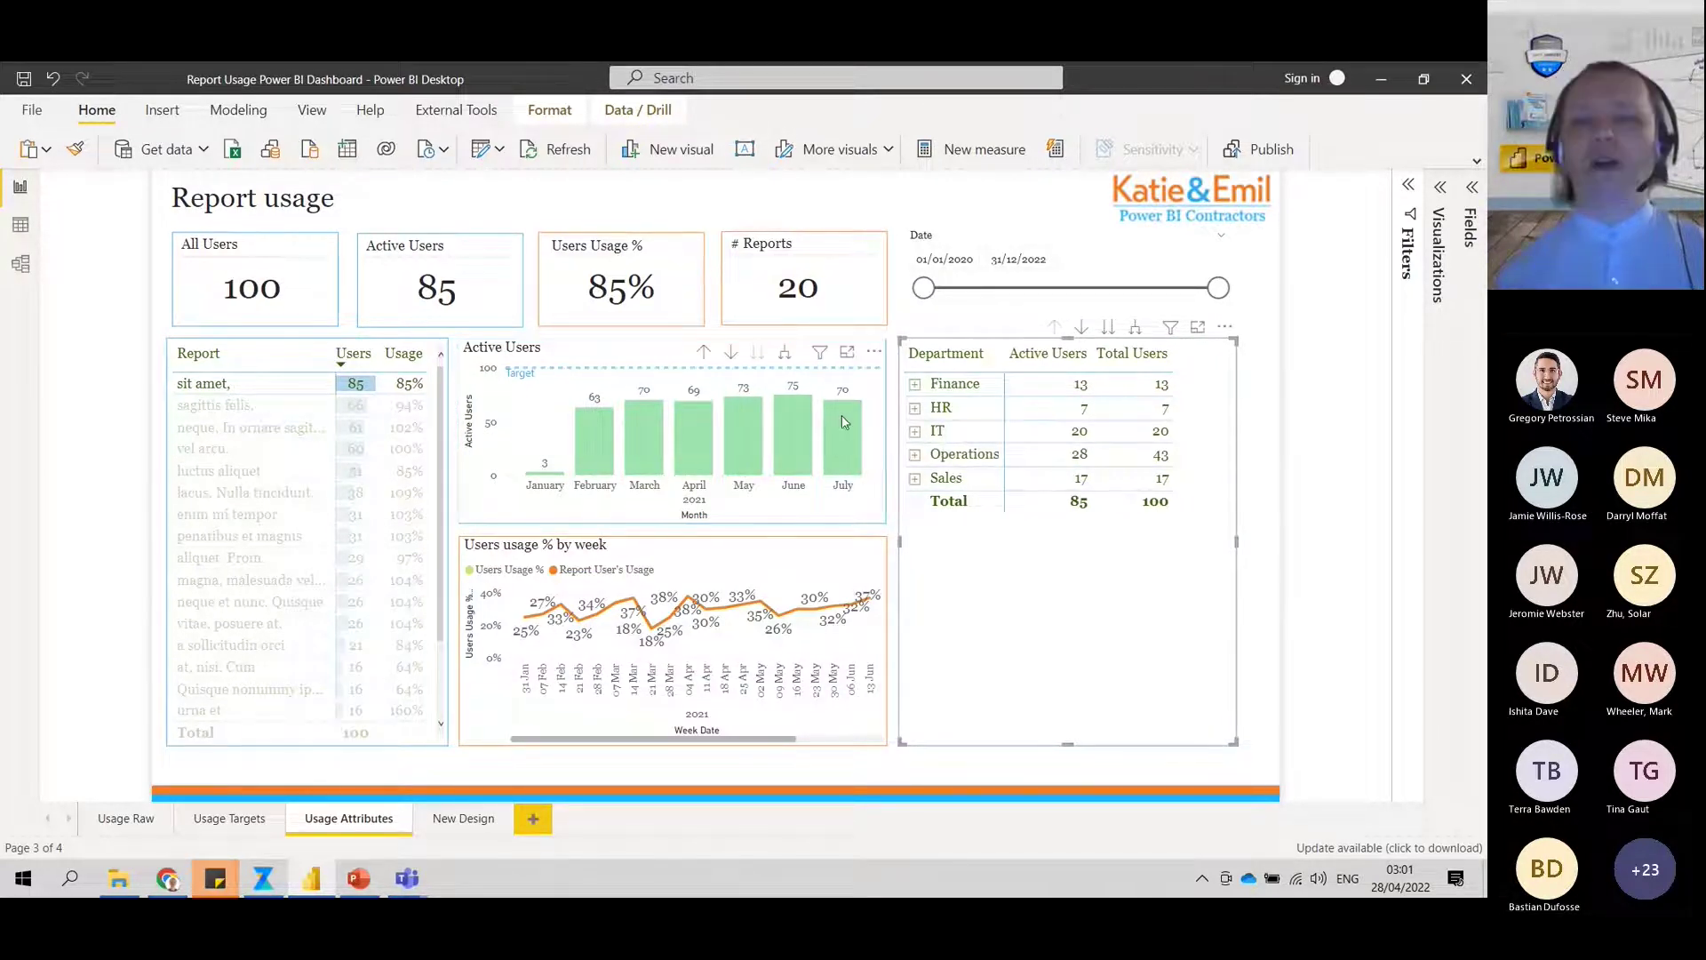
Filter the page by the Finance, HR, IT and Operations departments in turn to compare their report usage, and clear the department selection.
click(1052, 382)
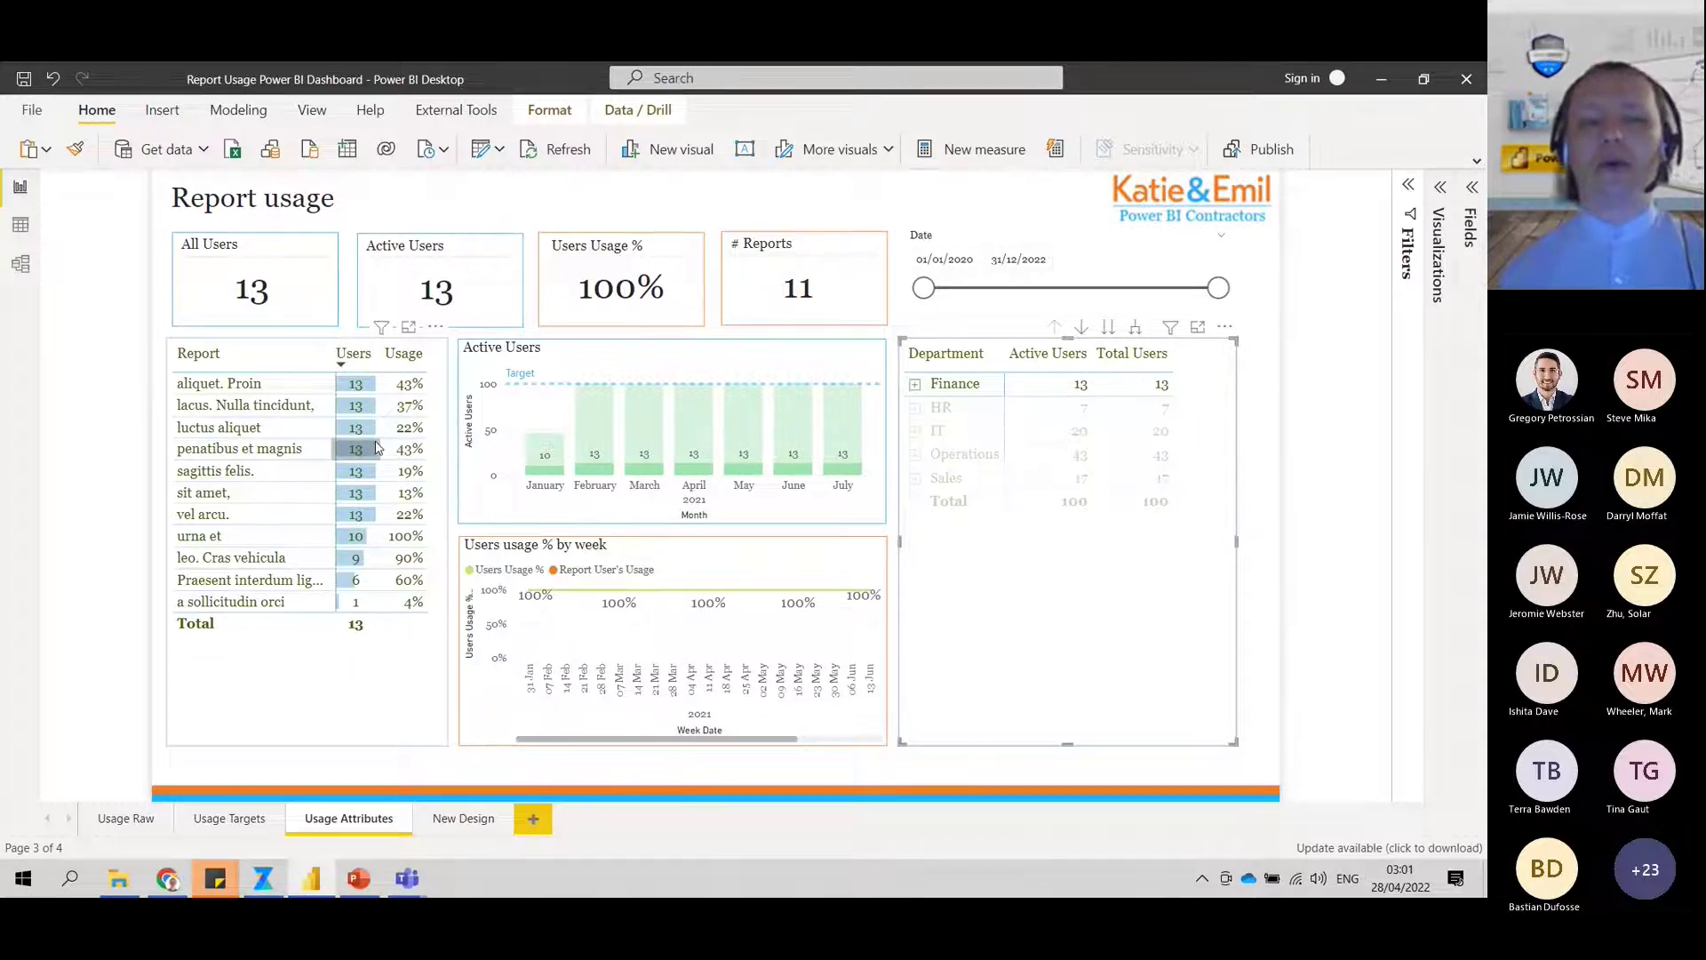
click(967, 417)
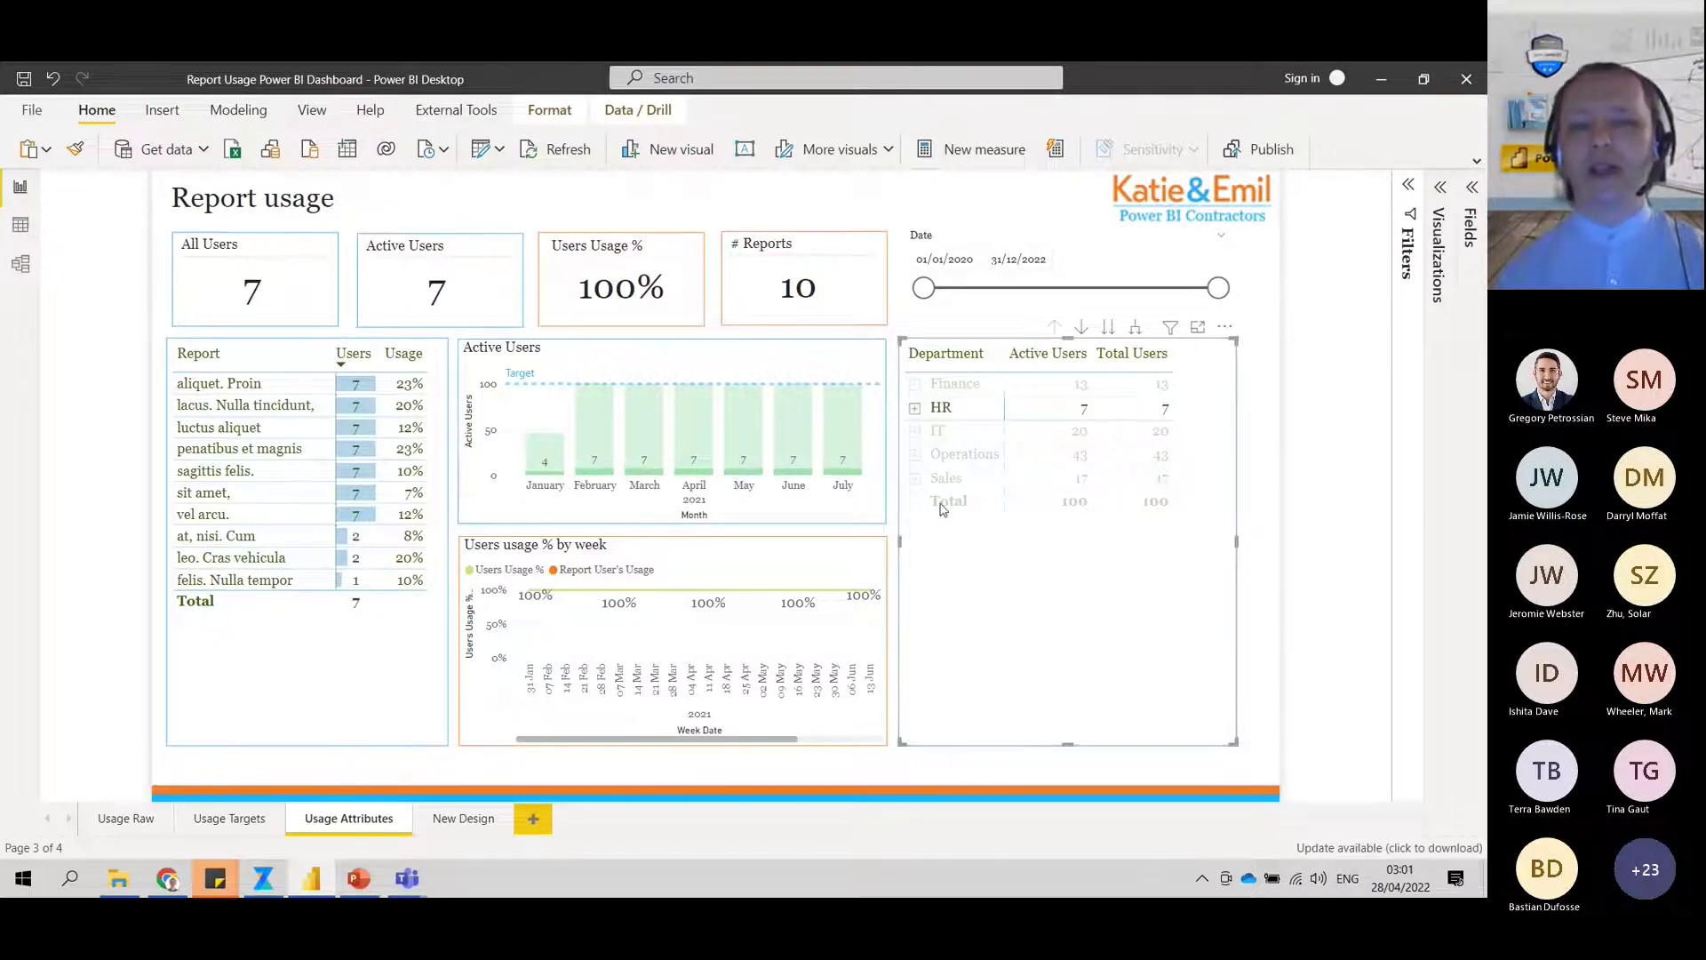
click(938, 433)
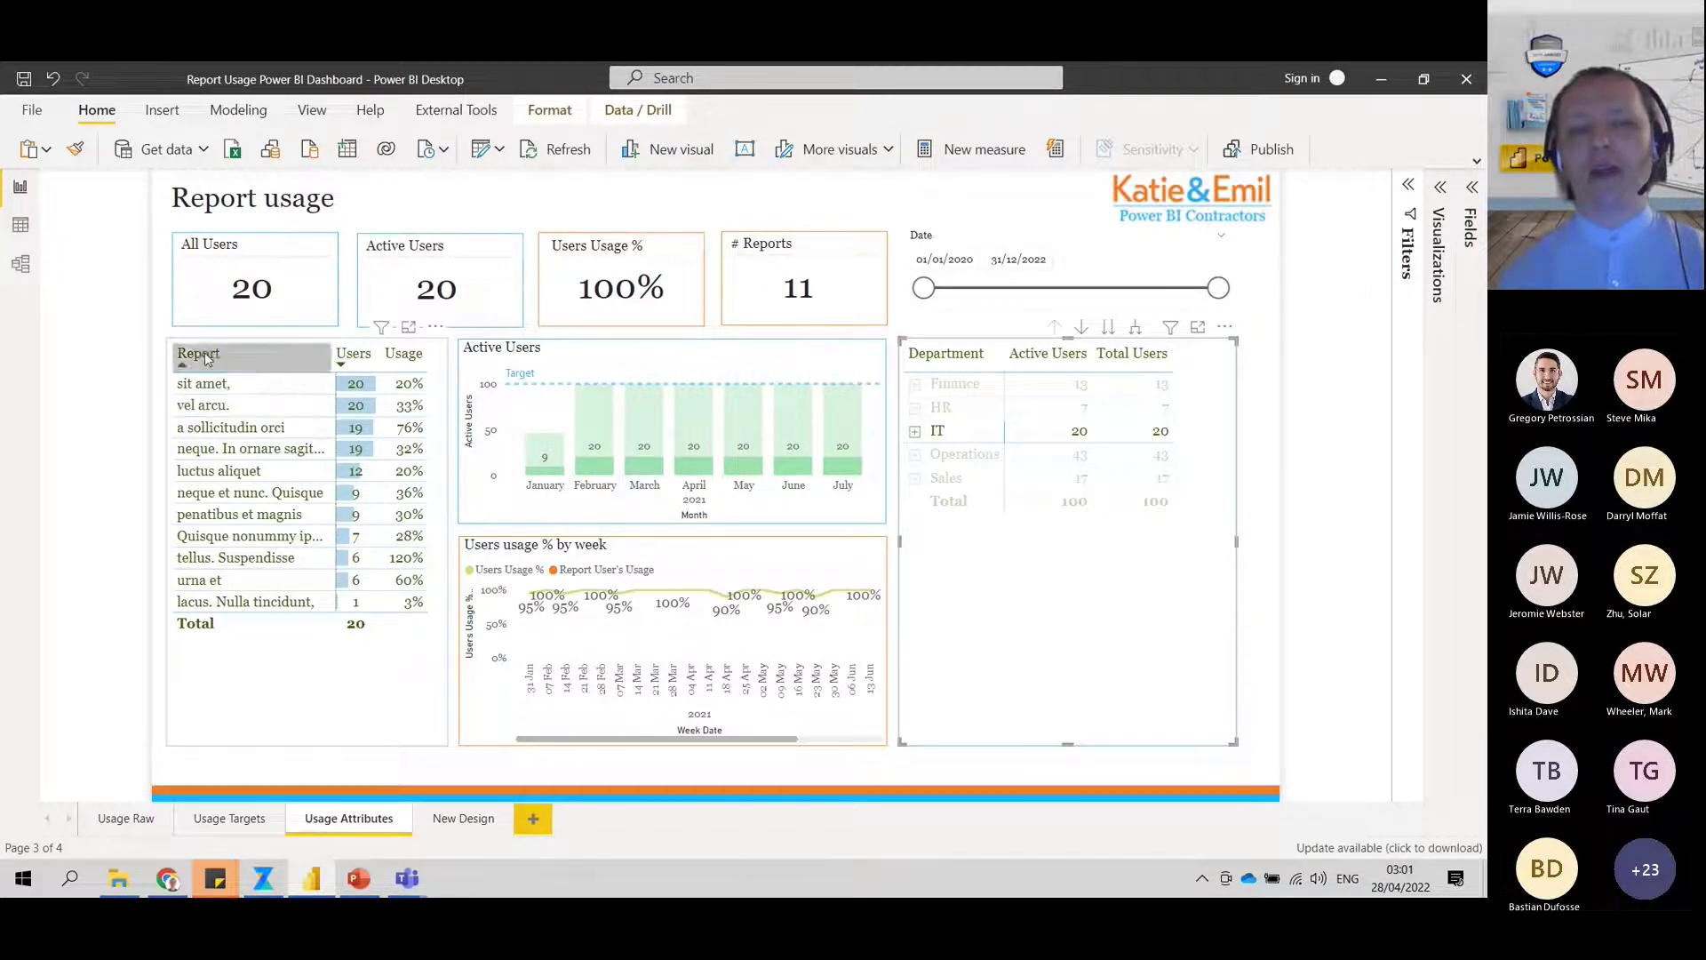
click(937, 455)
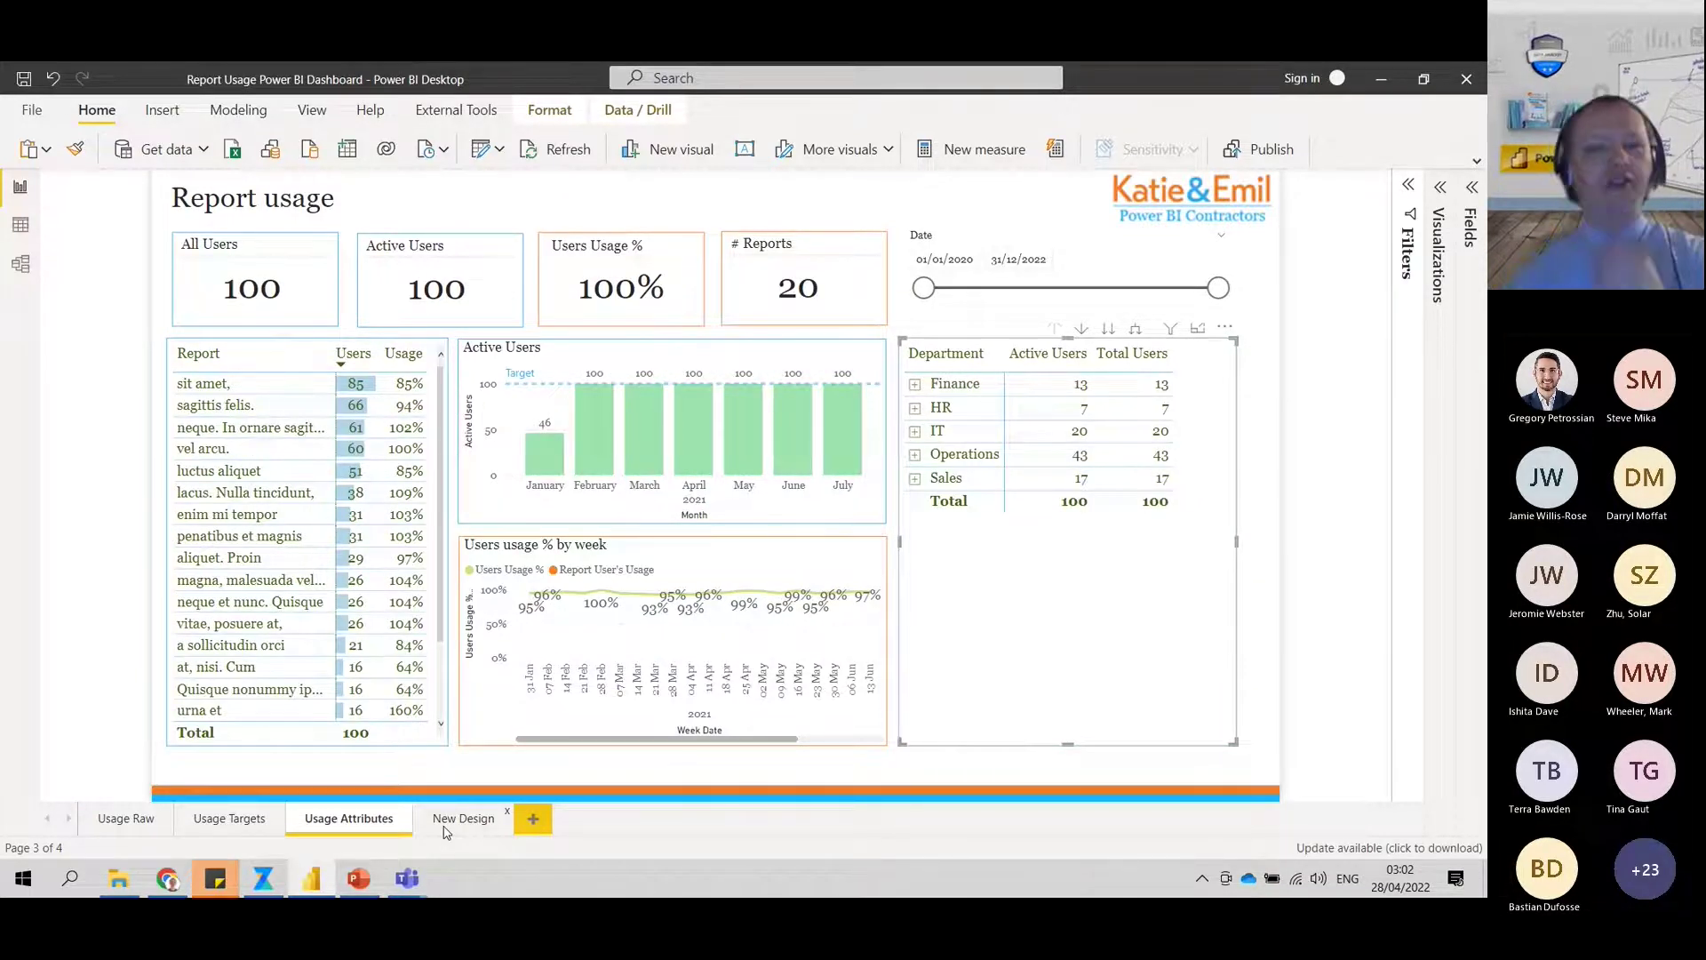
View the New Design page filtered by the "sit amet," report and examine its weekly users usage chart.
click(445, 826)
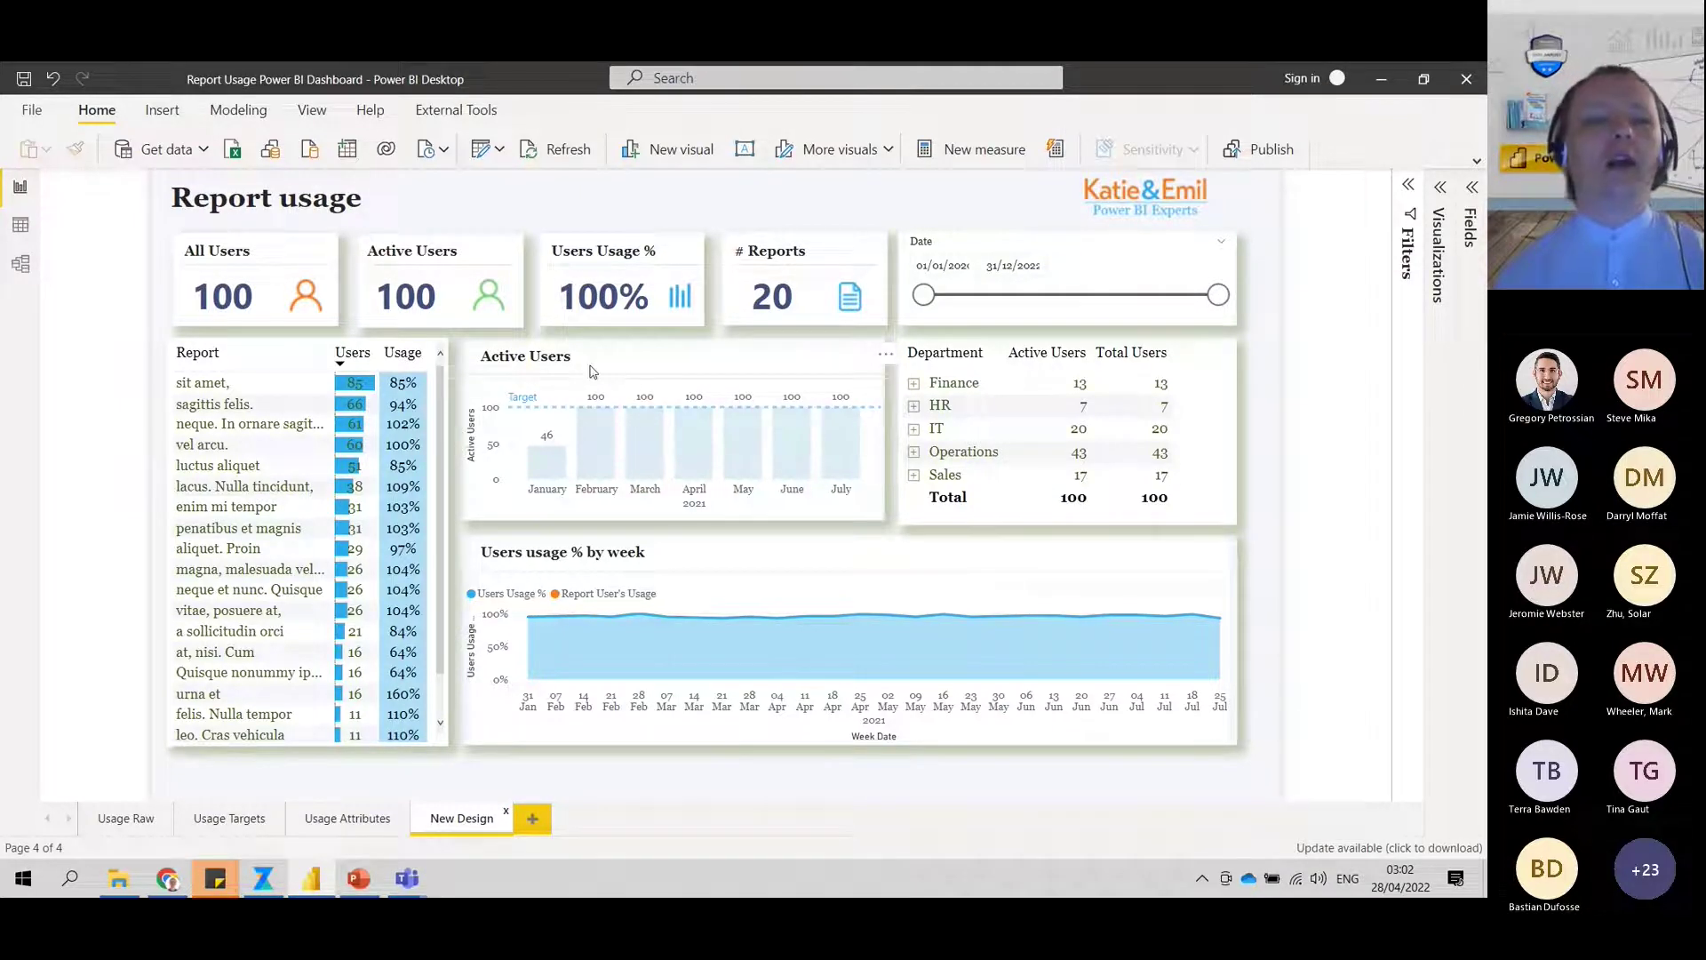
click(296, 383)
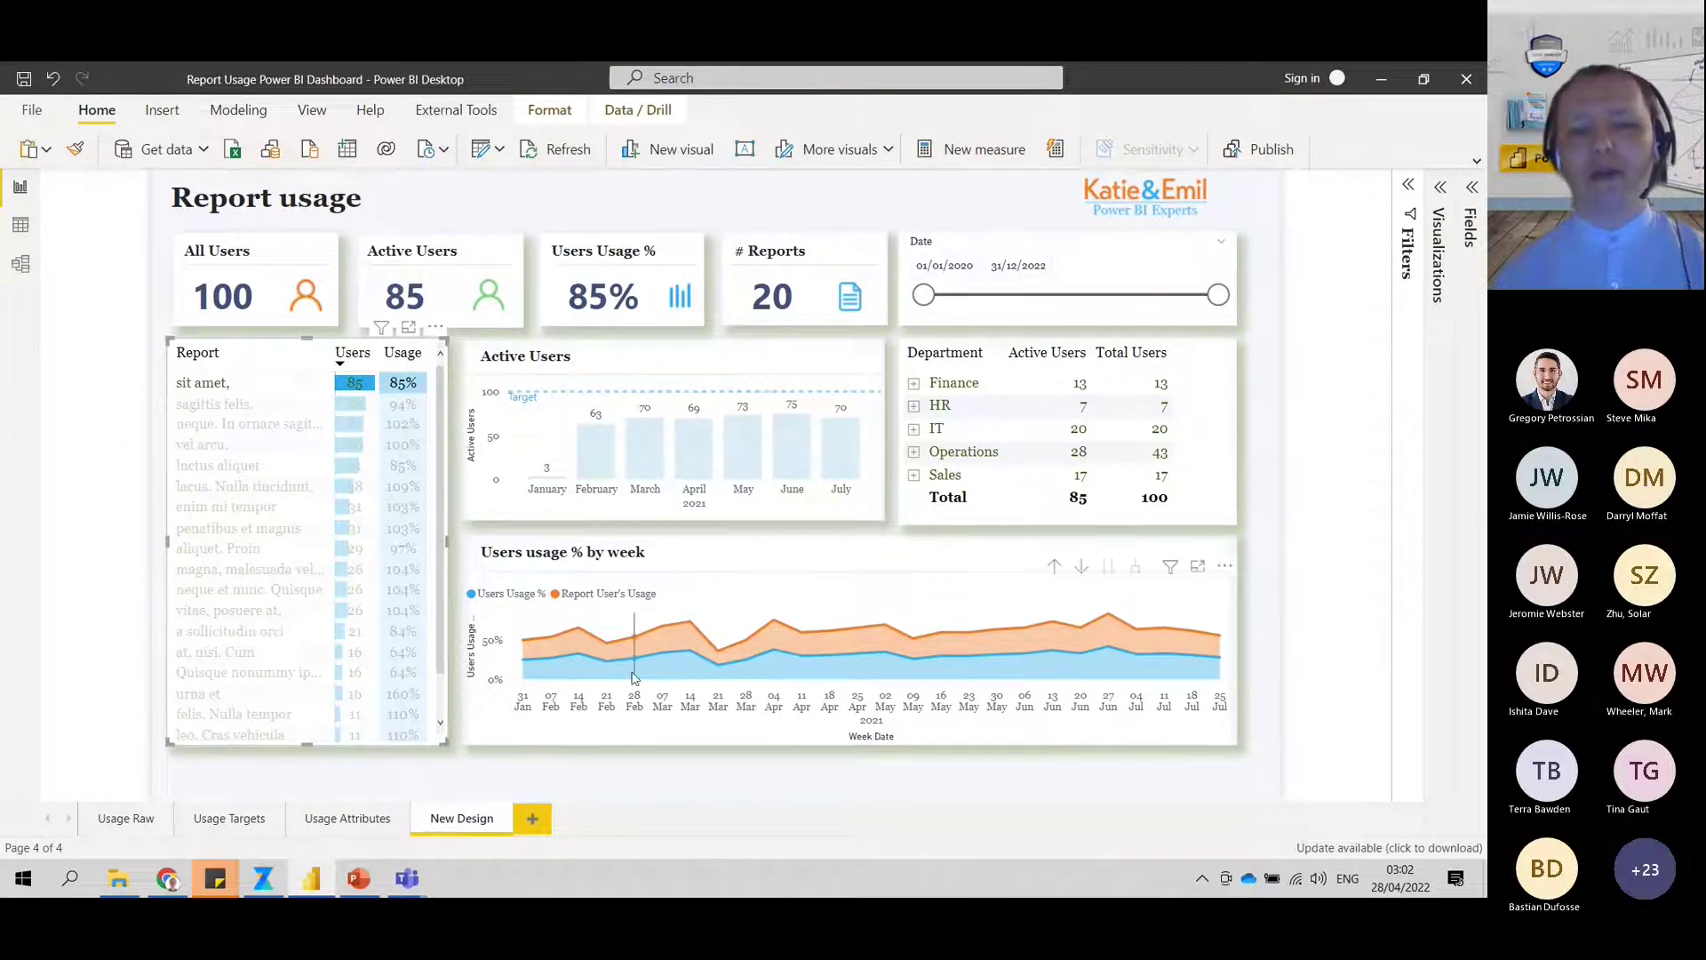
mouse_move(701, 626)
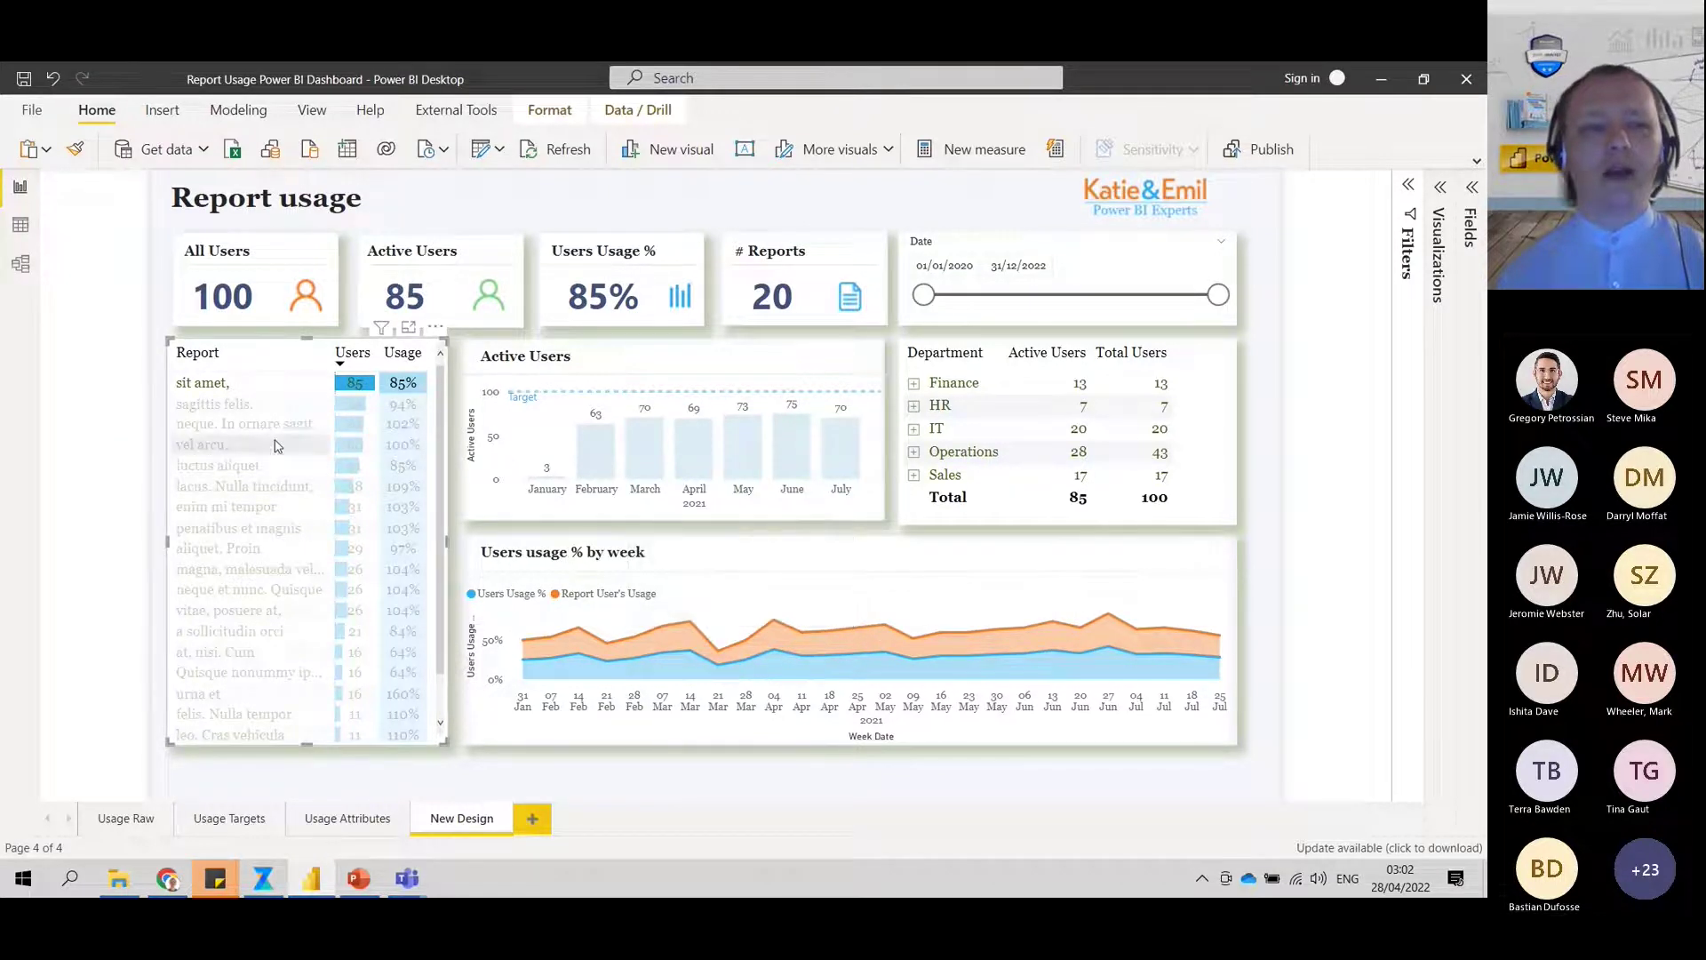
Filter the New Design page by "sagittis felis.", inspect the individual HR users, and clear the report selection.
click(261, 407)
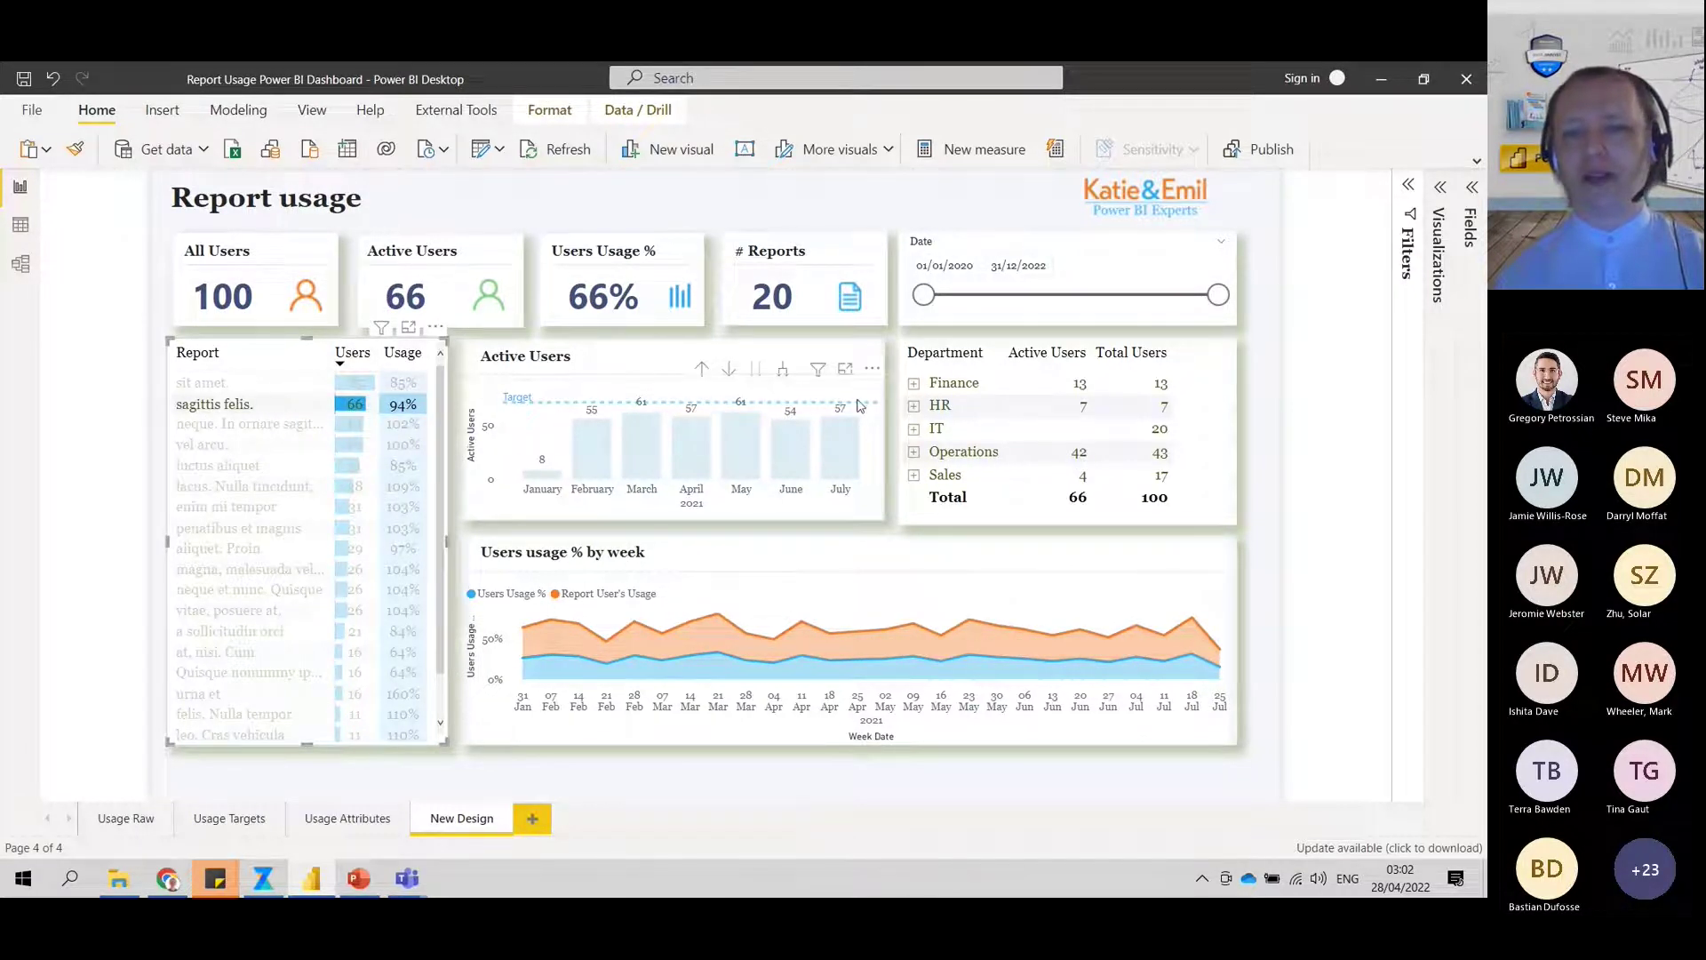
click(914, 407)
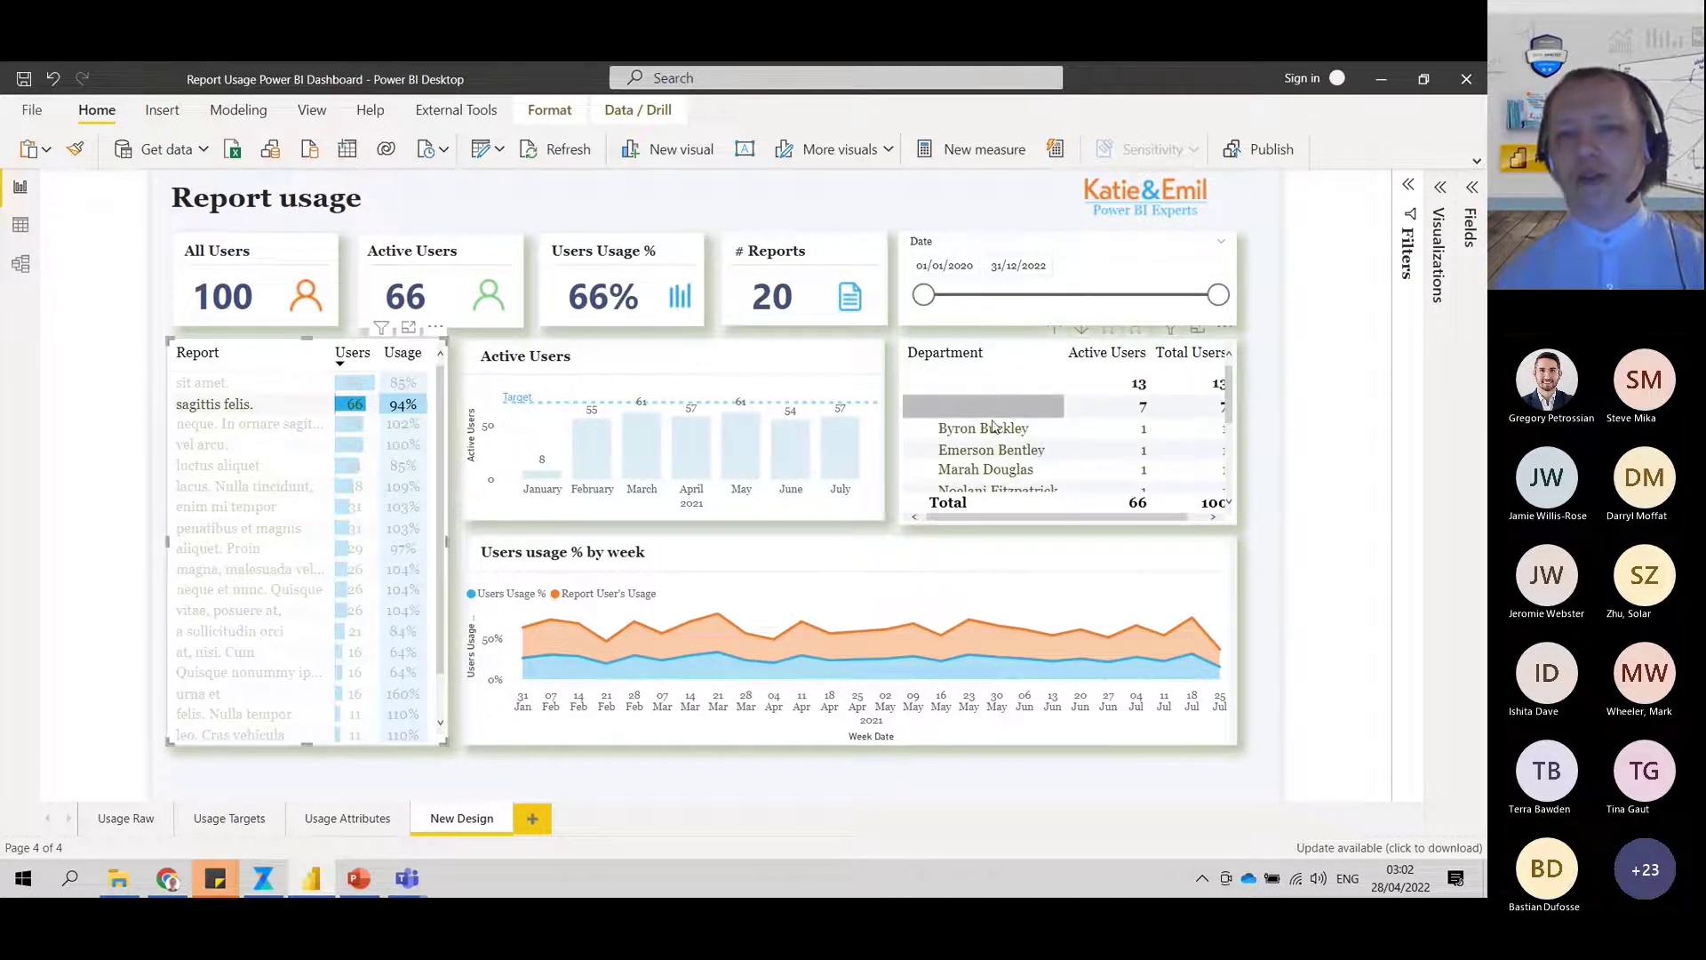
click(914, 406)
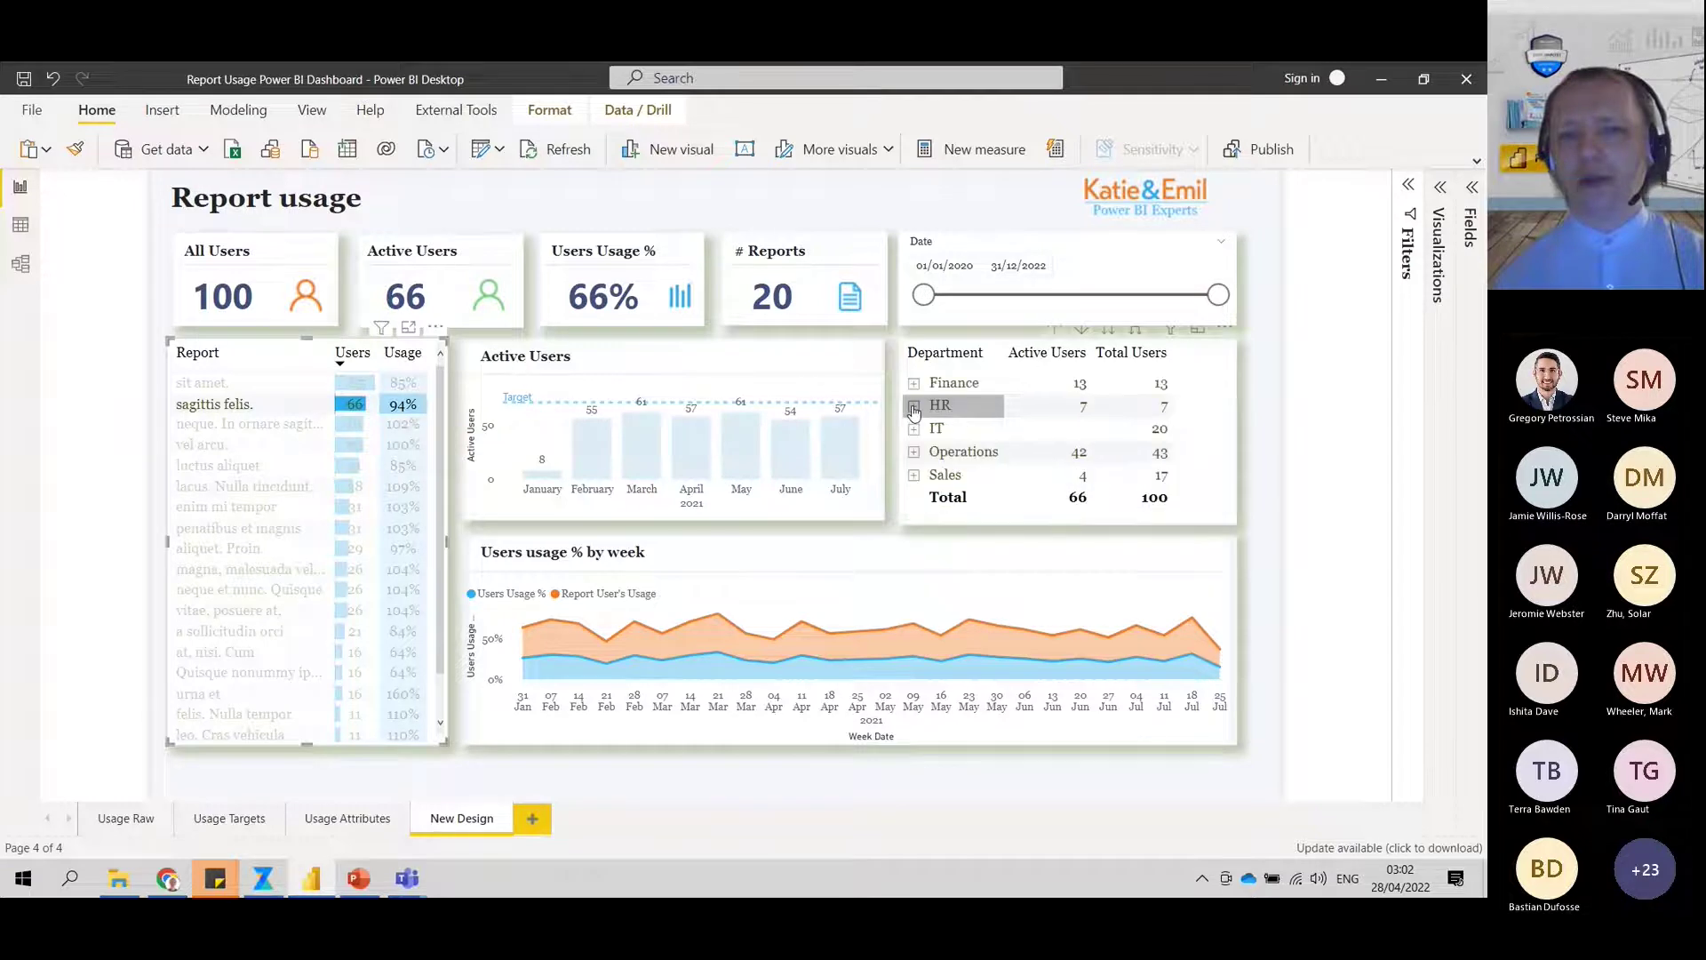
click(1264, 456)
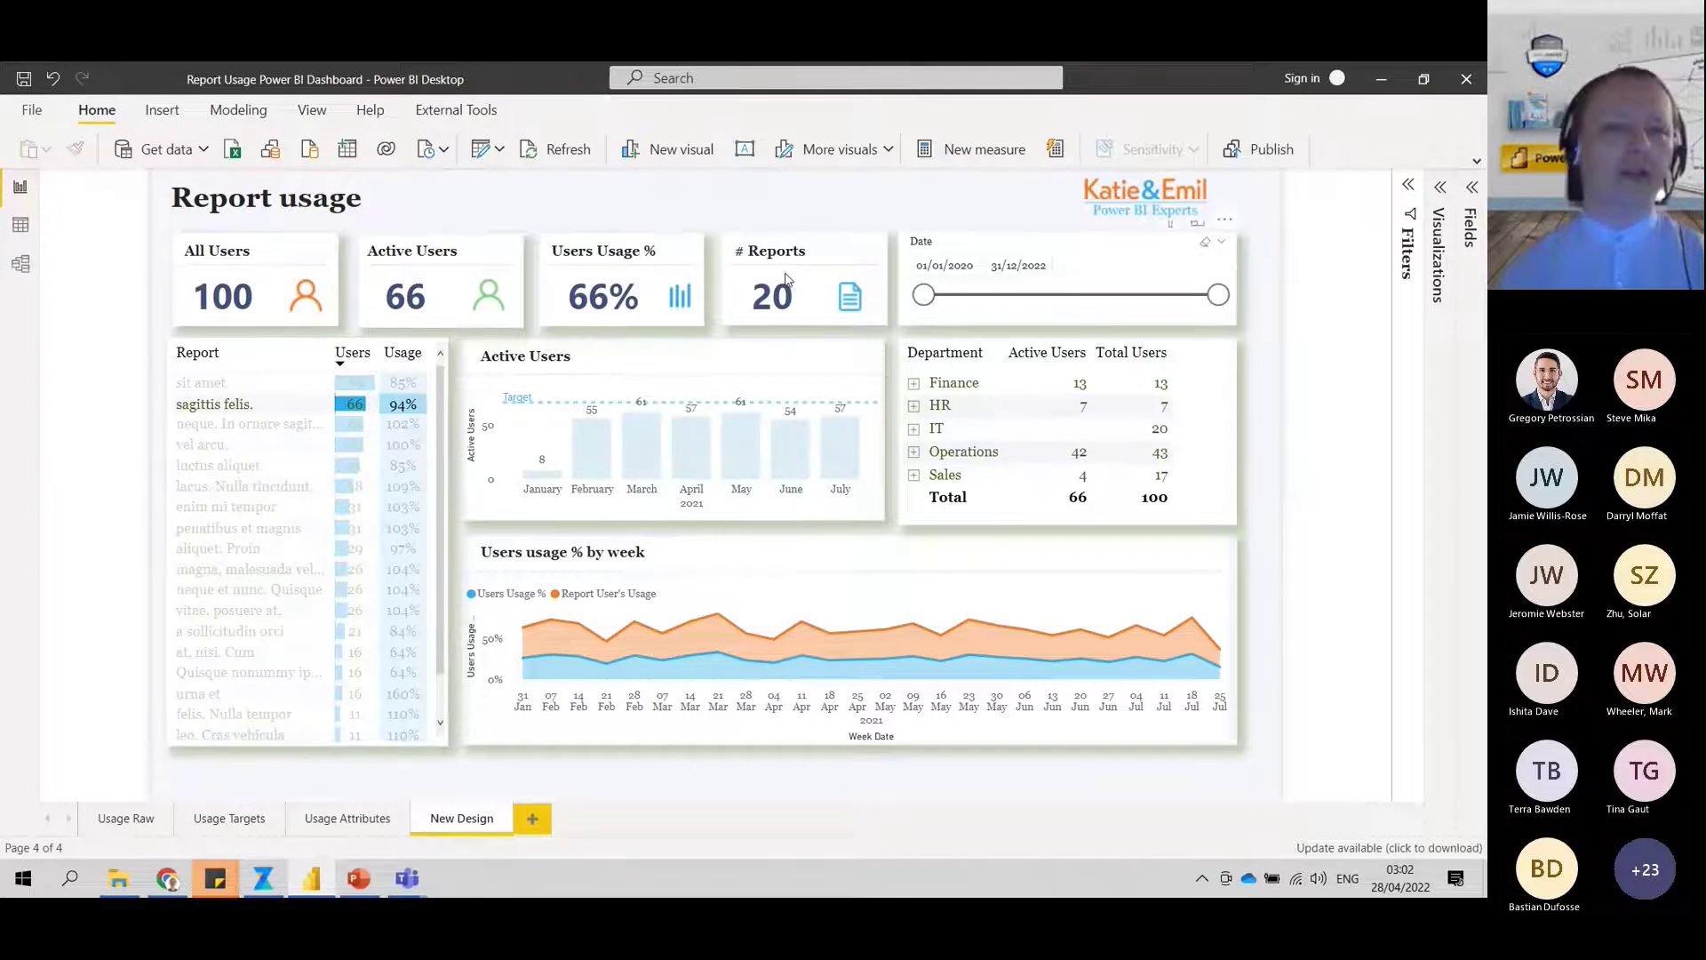
click(233, 407)
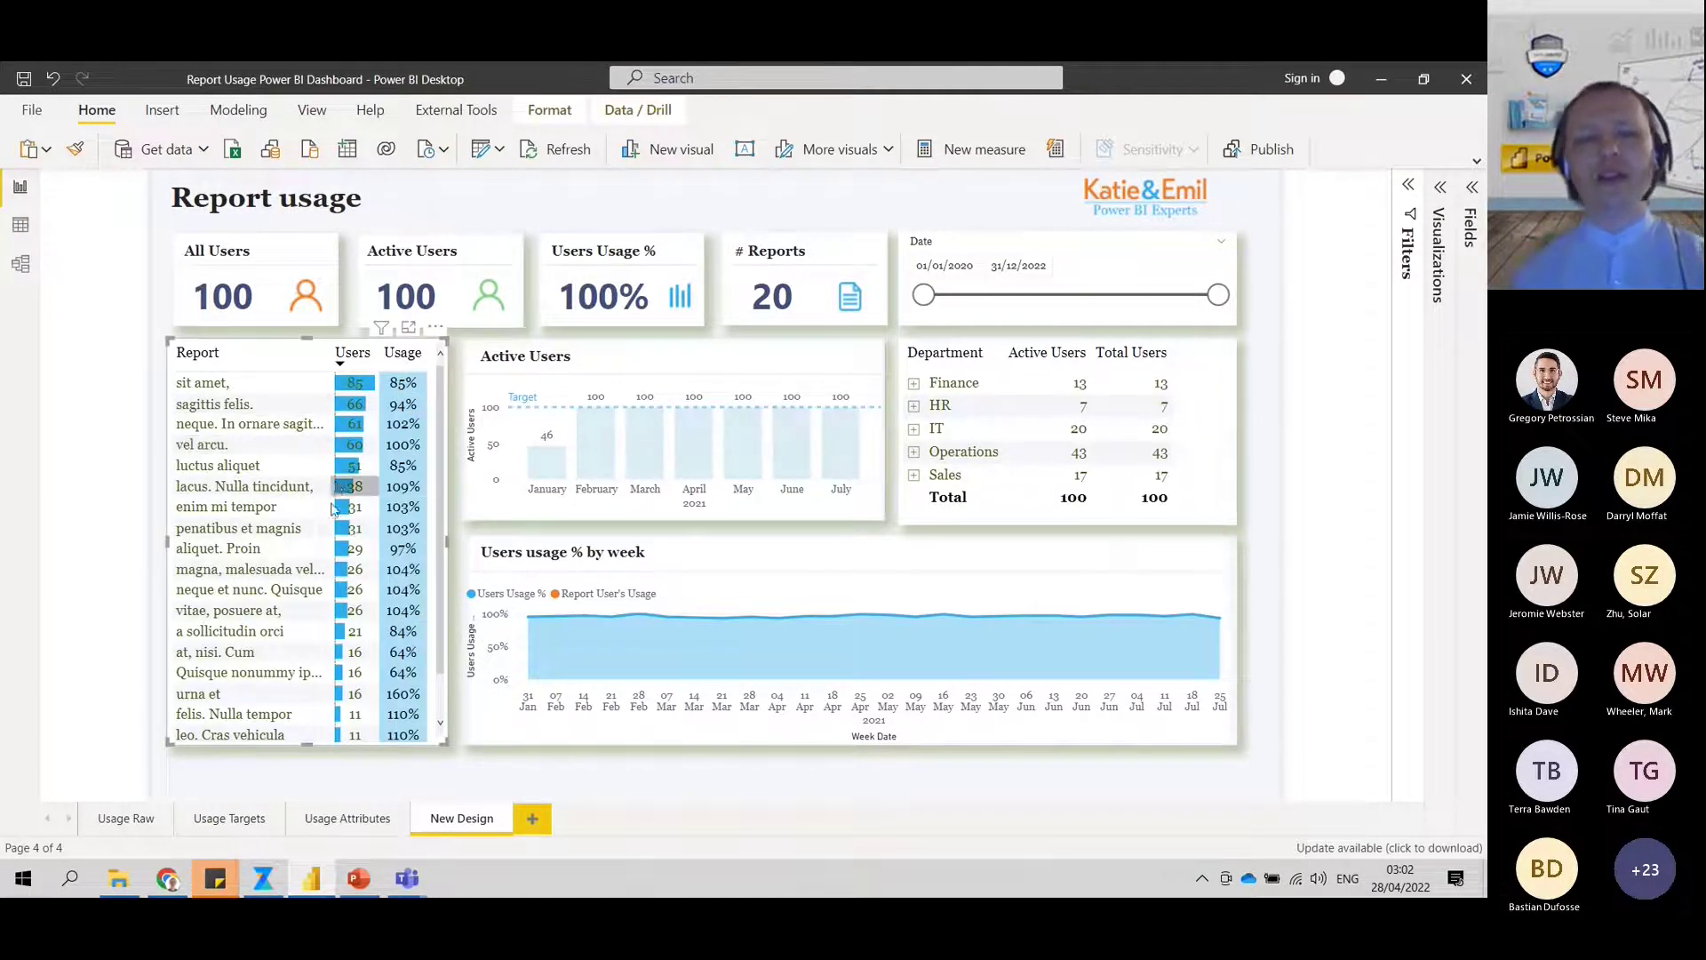
Compare the "penatibus et magnis" report between the New Design and Usage Attributes pages, ending with its selection cleared on New Design.
click(276, 524)
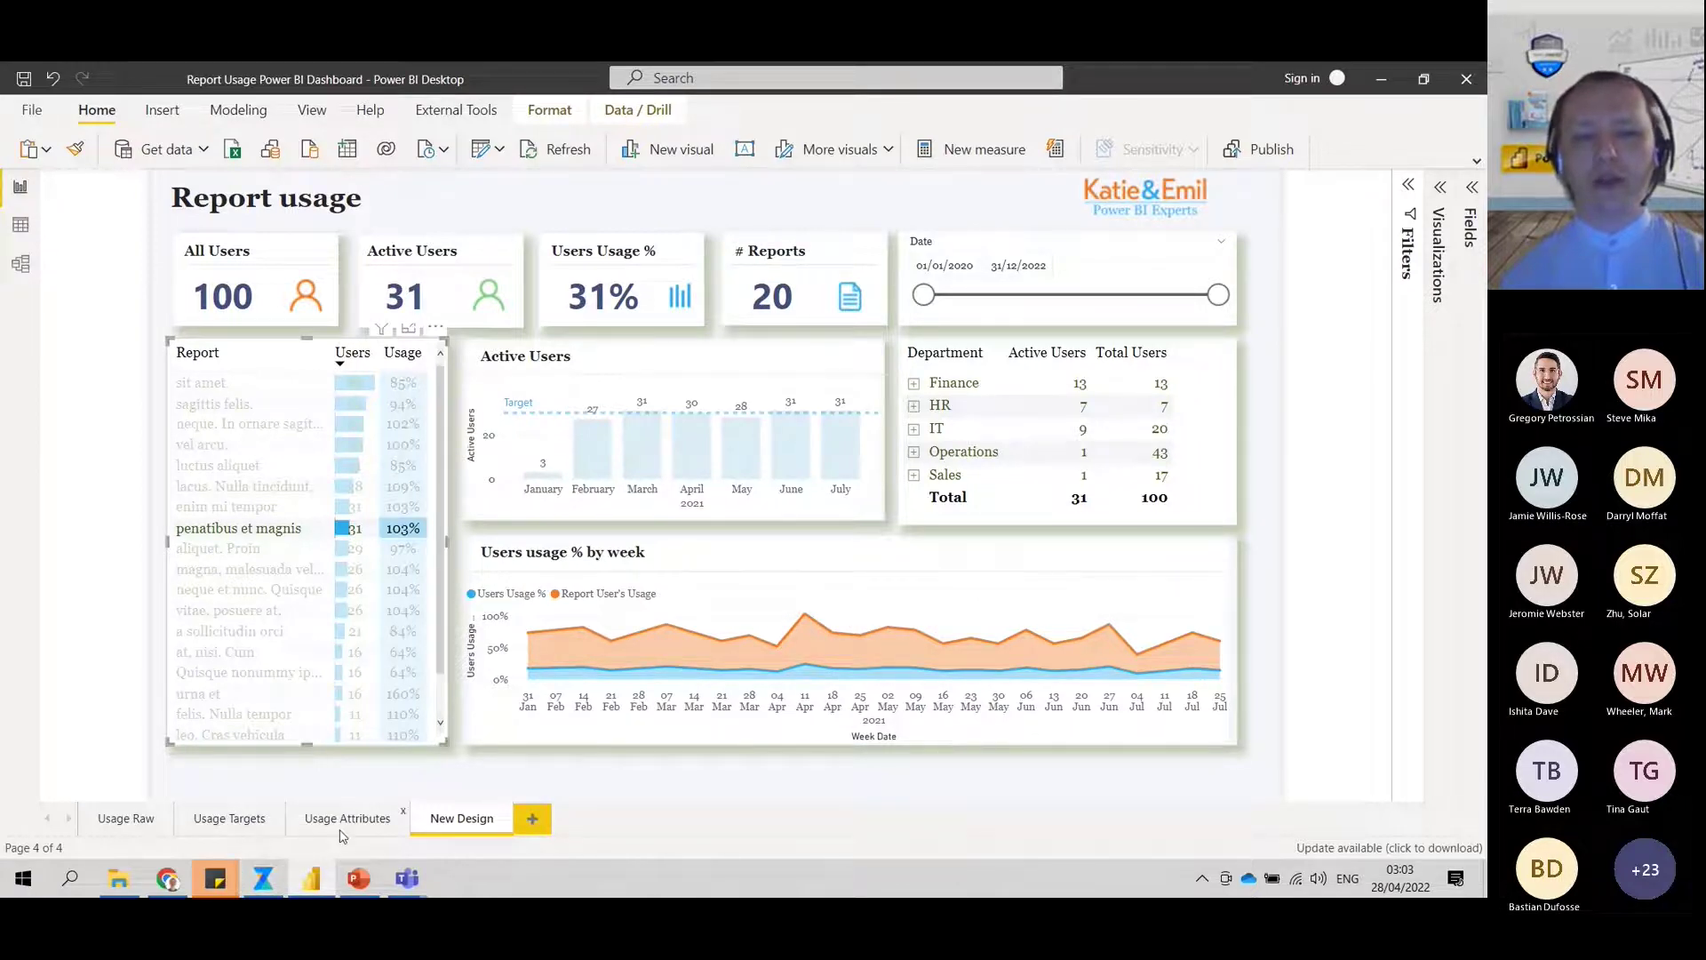
click(341, 830)
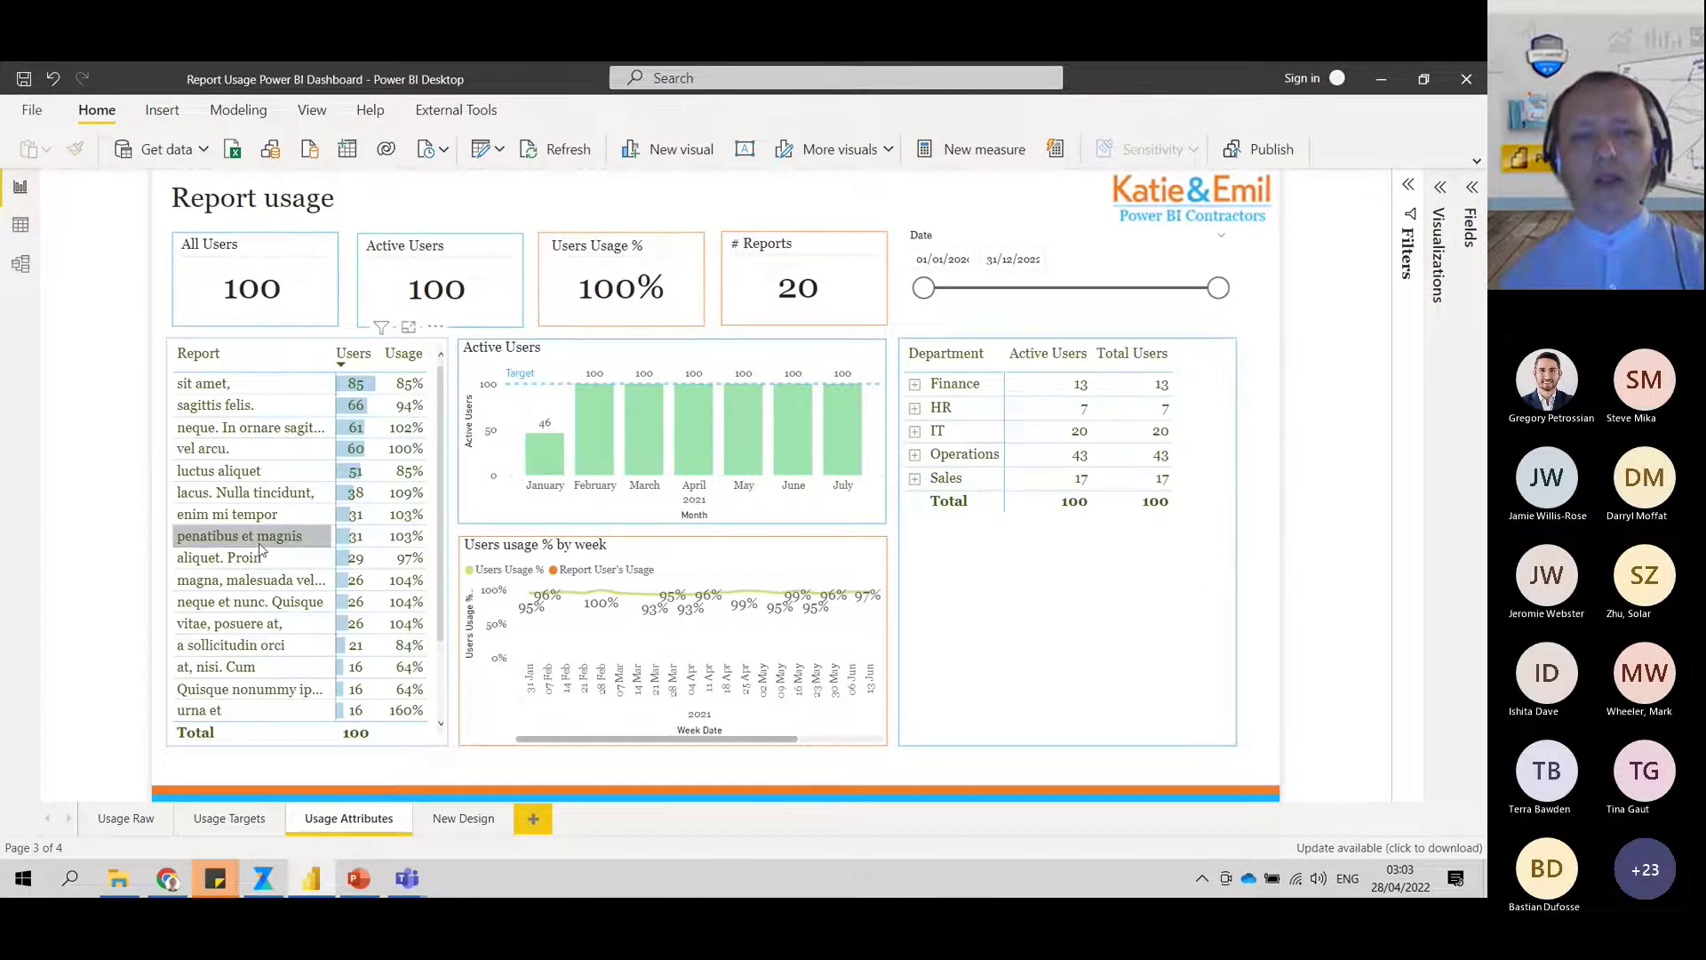
click(258, 543)
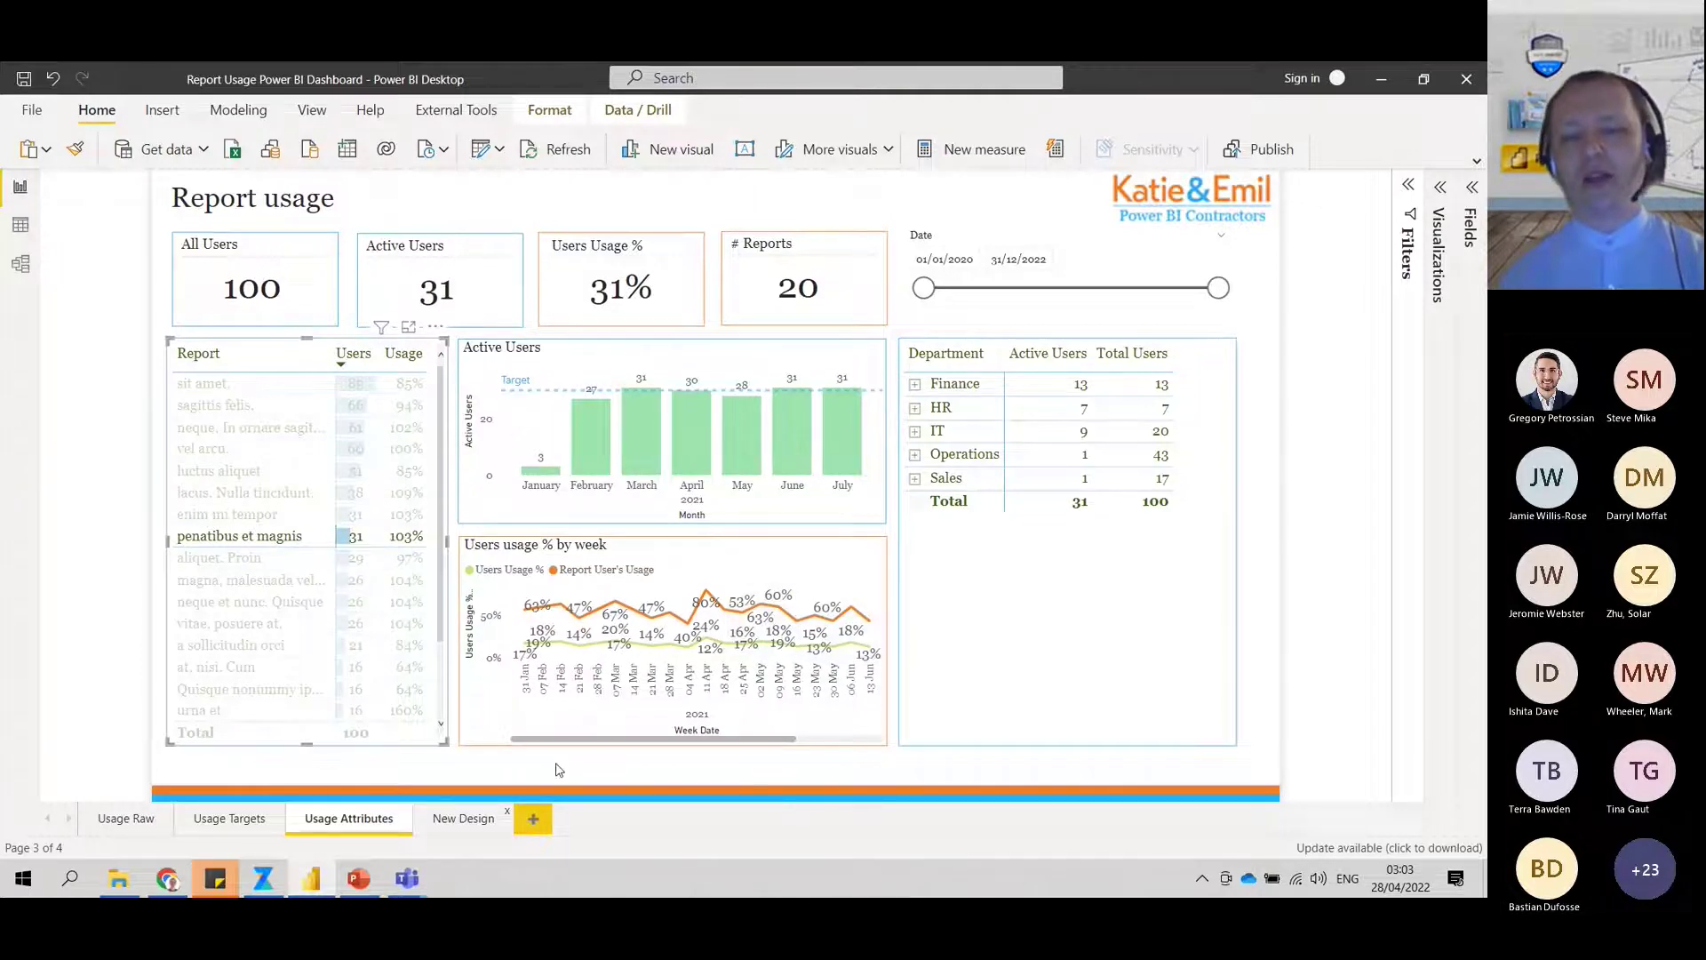
click(463, 818)
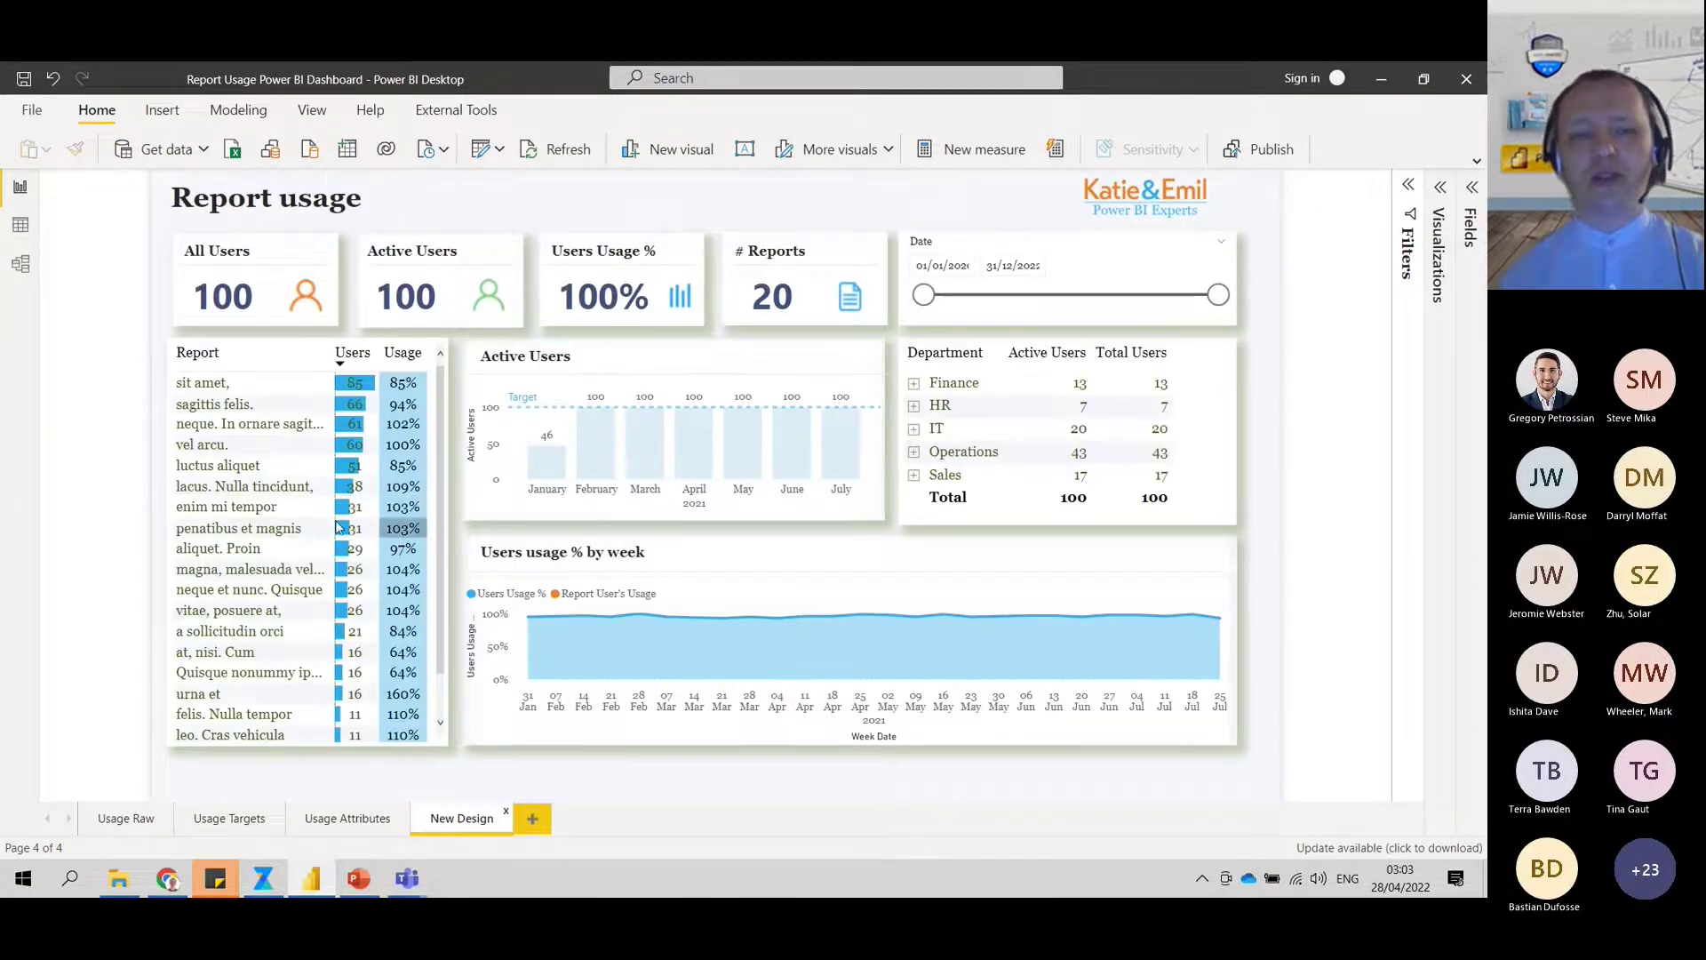
click(338, 527)
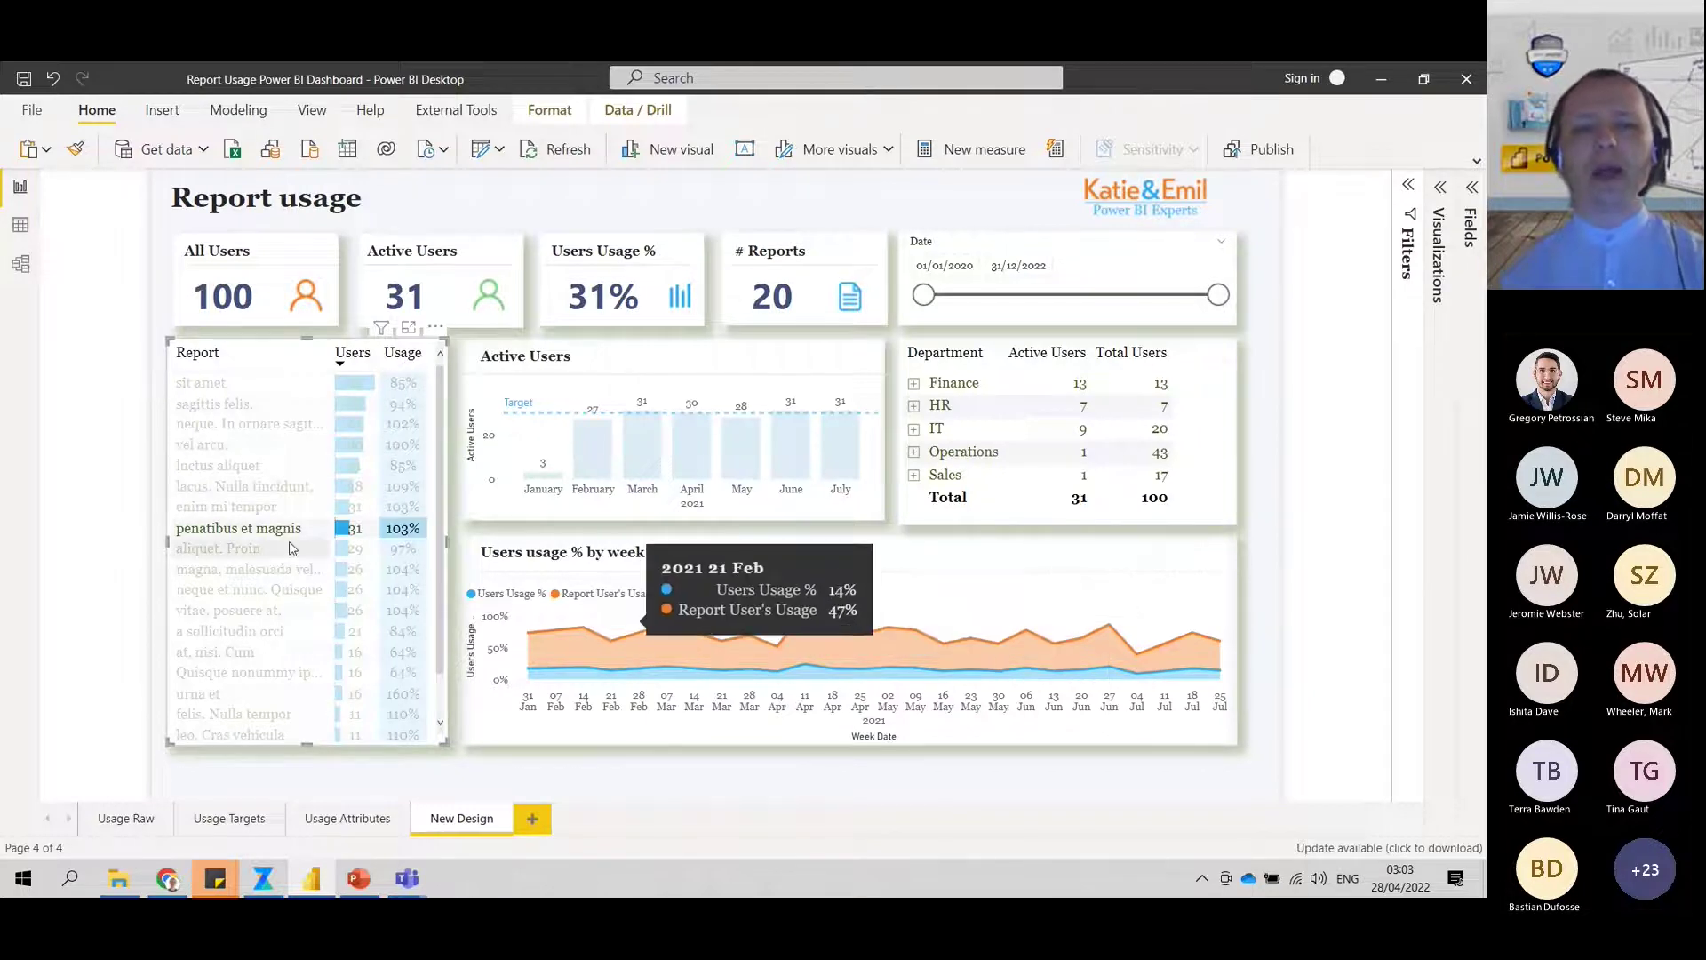
click(229, 537)
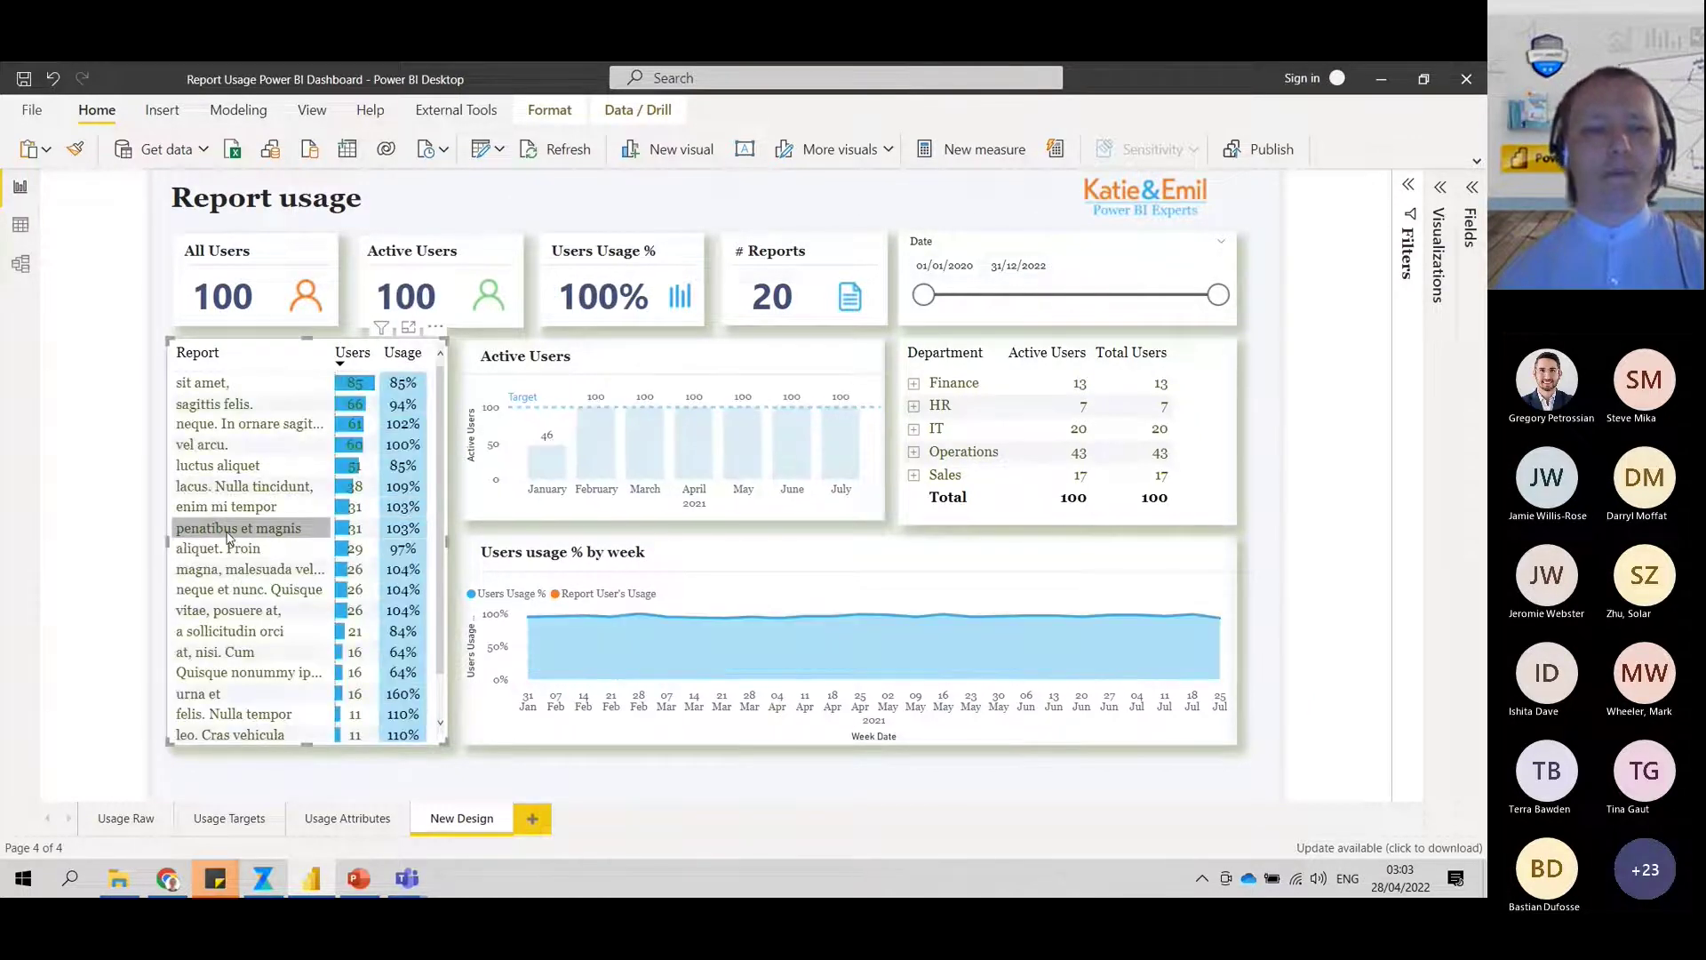
Switch to the PowerPoint slide about Power Shell, open its linked PowerBI.tips article on standardizing KPIs, and dismiss the ad banner.
key(alt+Tab)
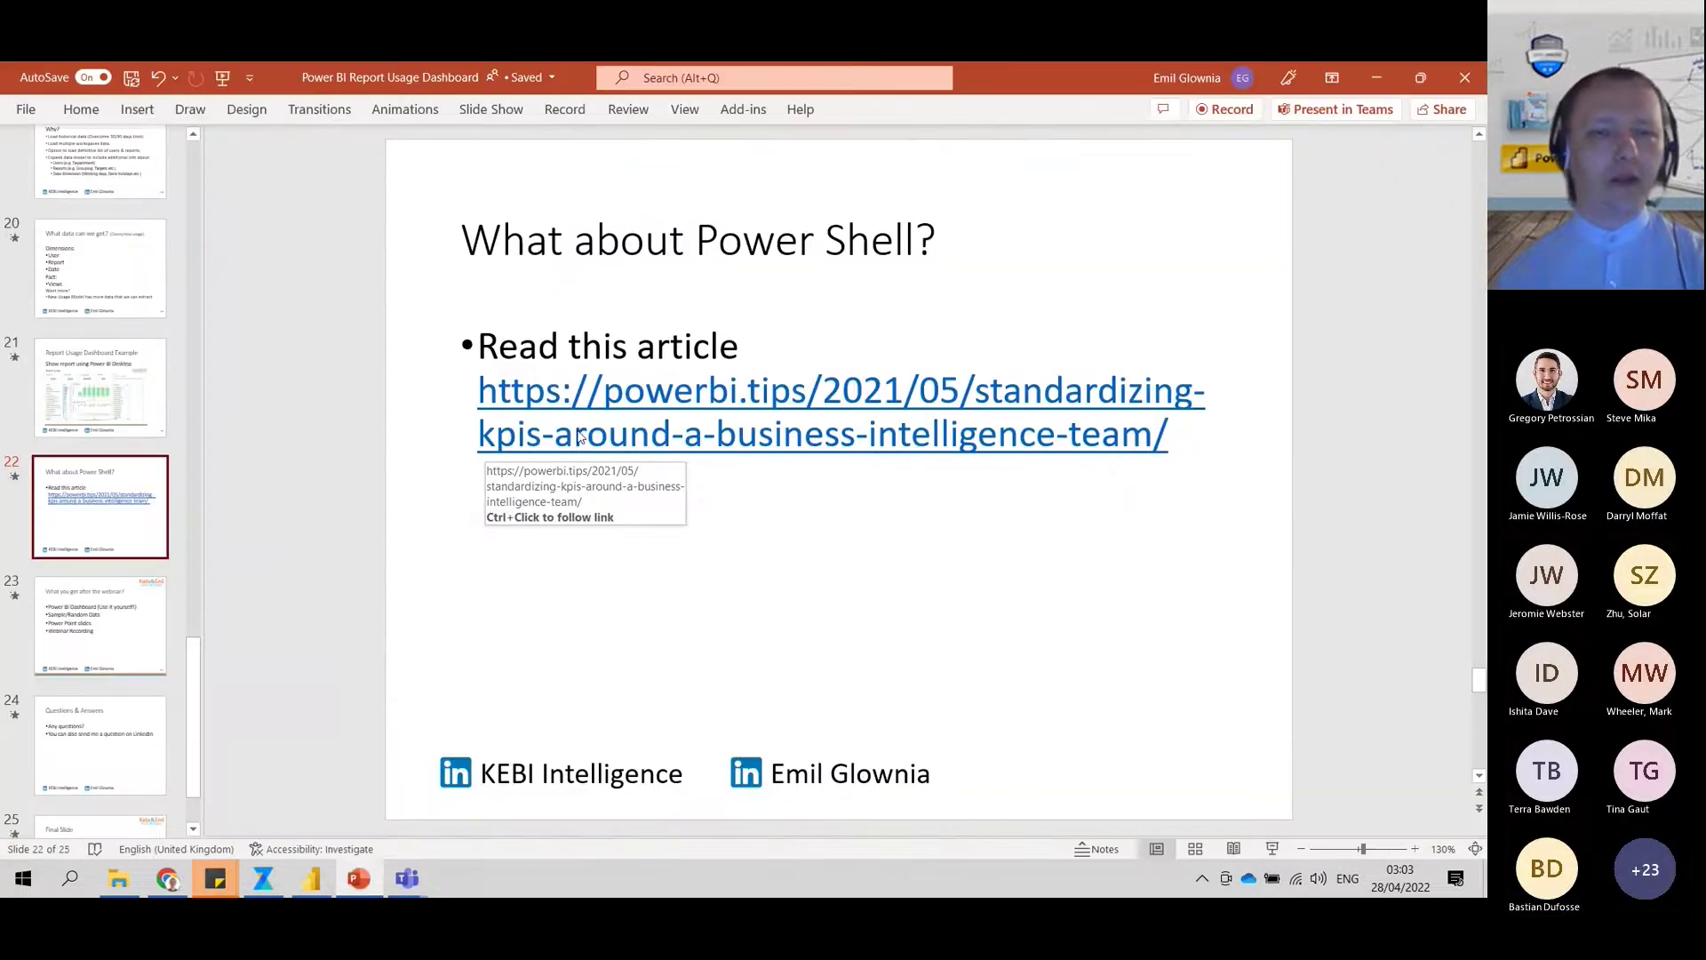
ctrl+click(578, 434)
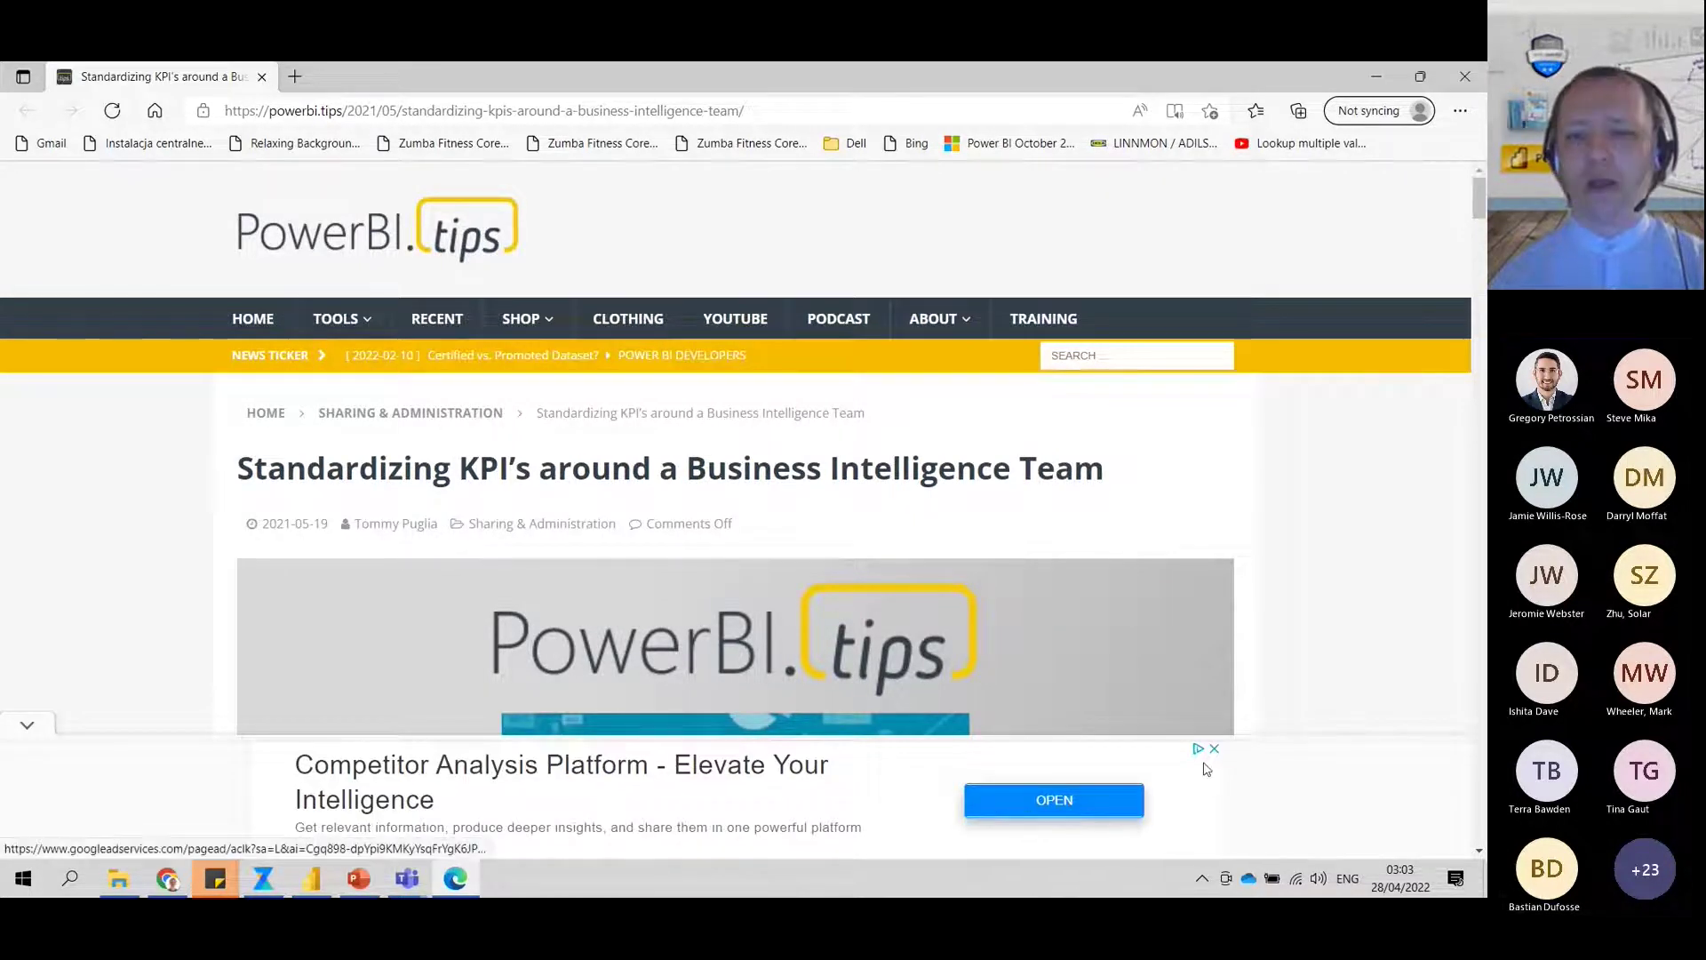
click(1458, 716)
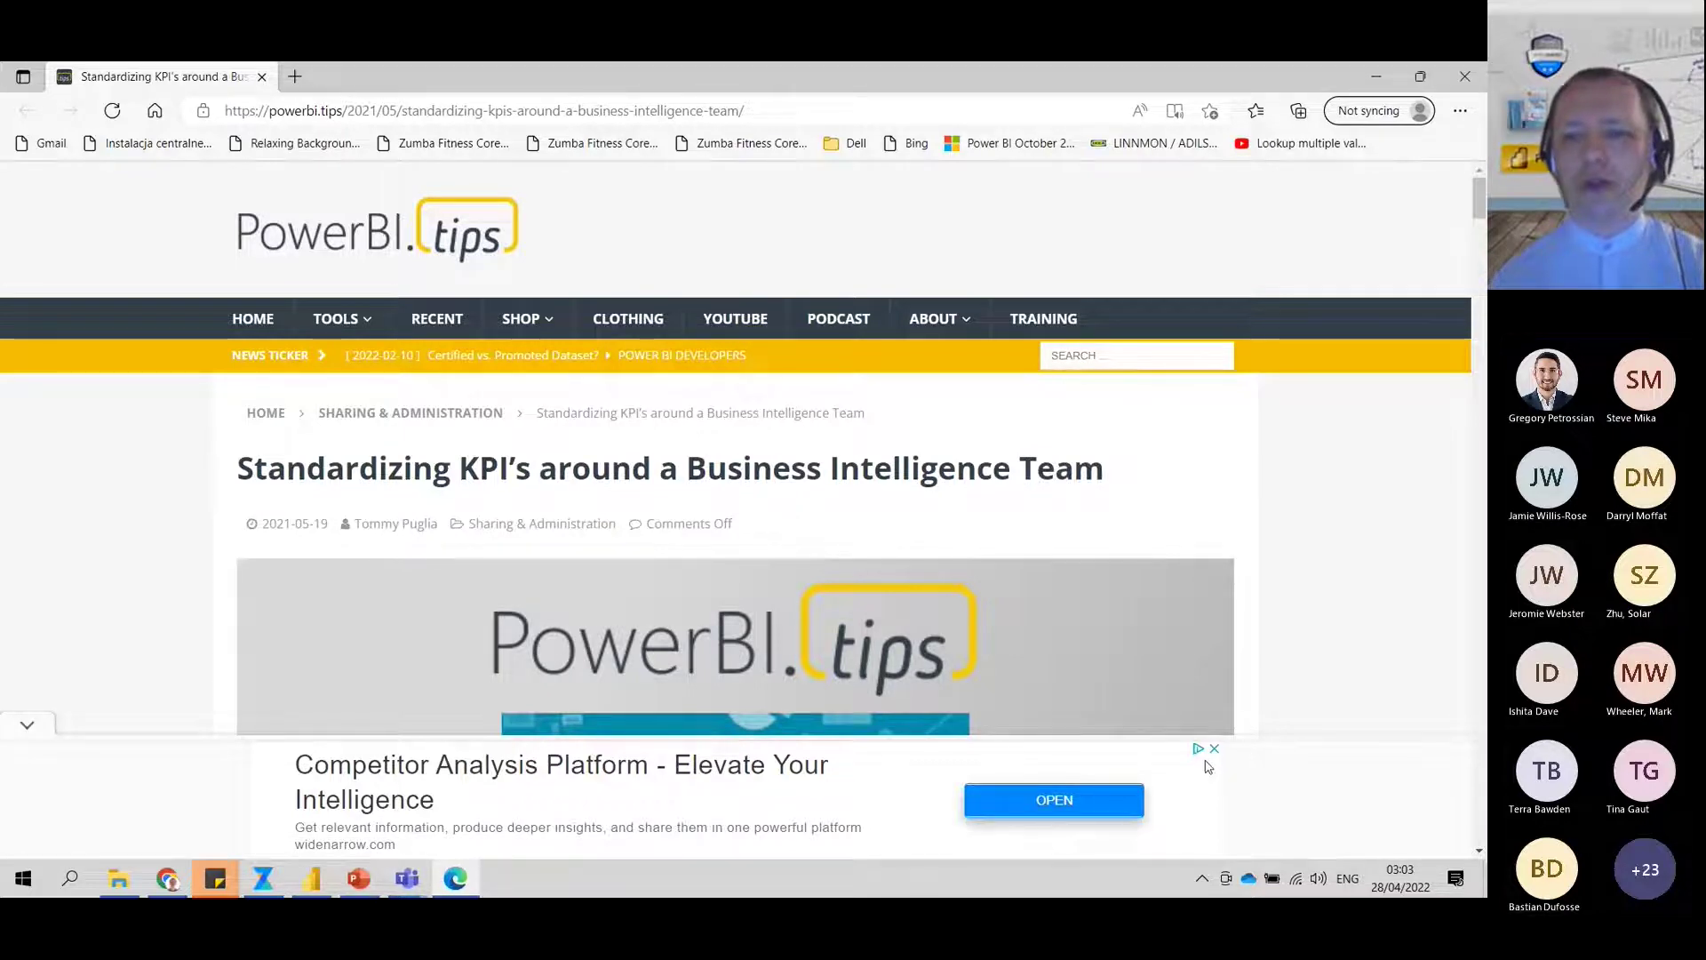
click(1213, 749)
Examine the article's BI Team Scorecard under "Examples of Success KPI's" and the report views table under "Adoption – KPI's".
drag(1480, 200, 1481, 330)
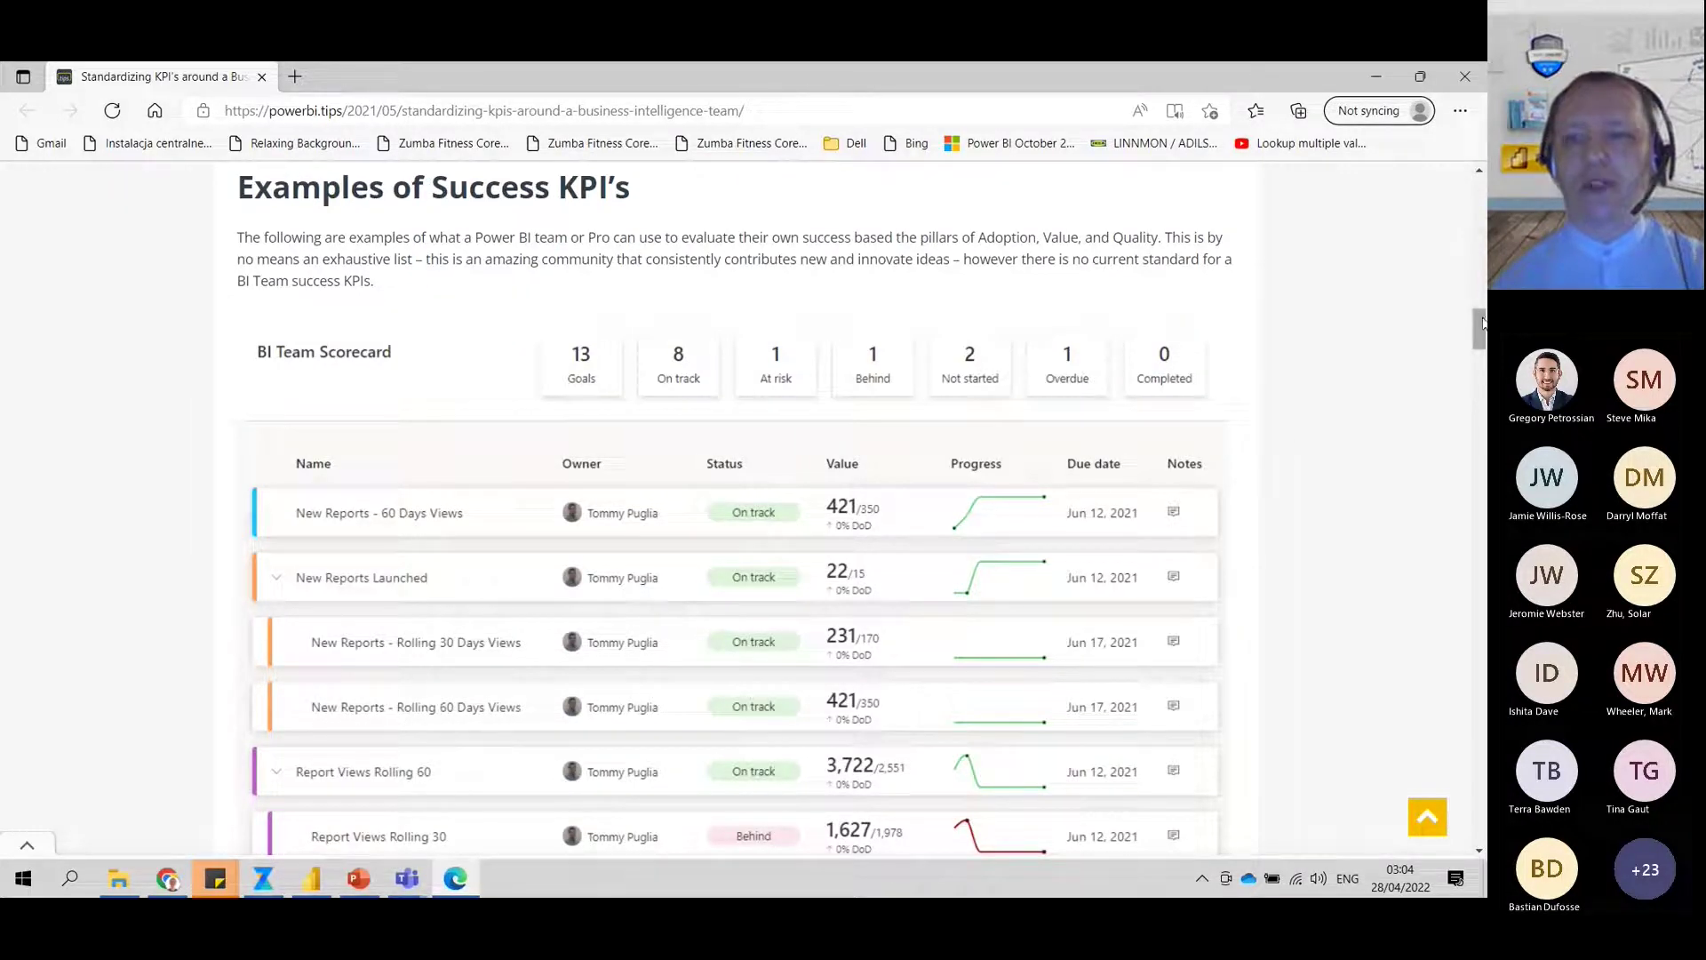
scroll(1482, 334, down, 1)
drag(1482, 333, 1483, 355)
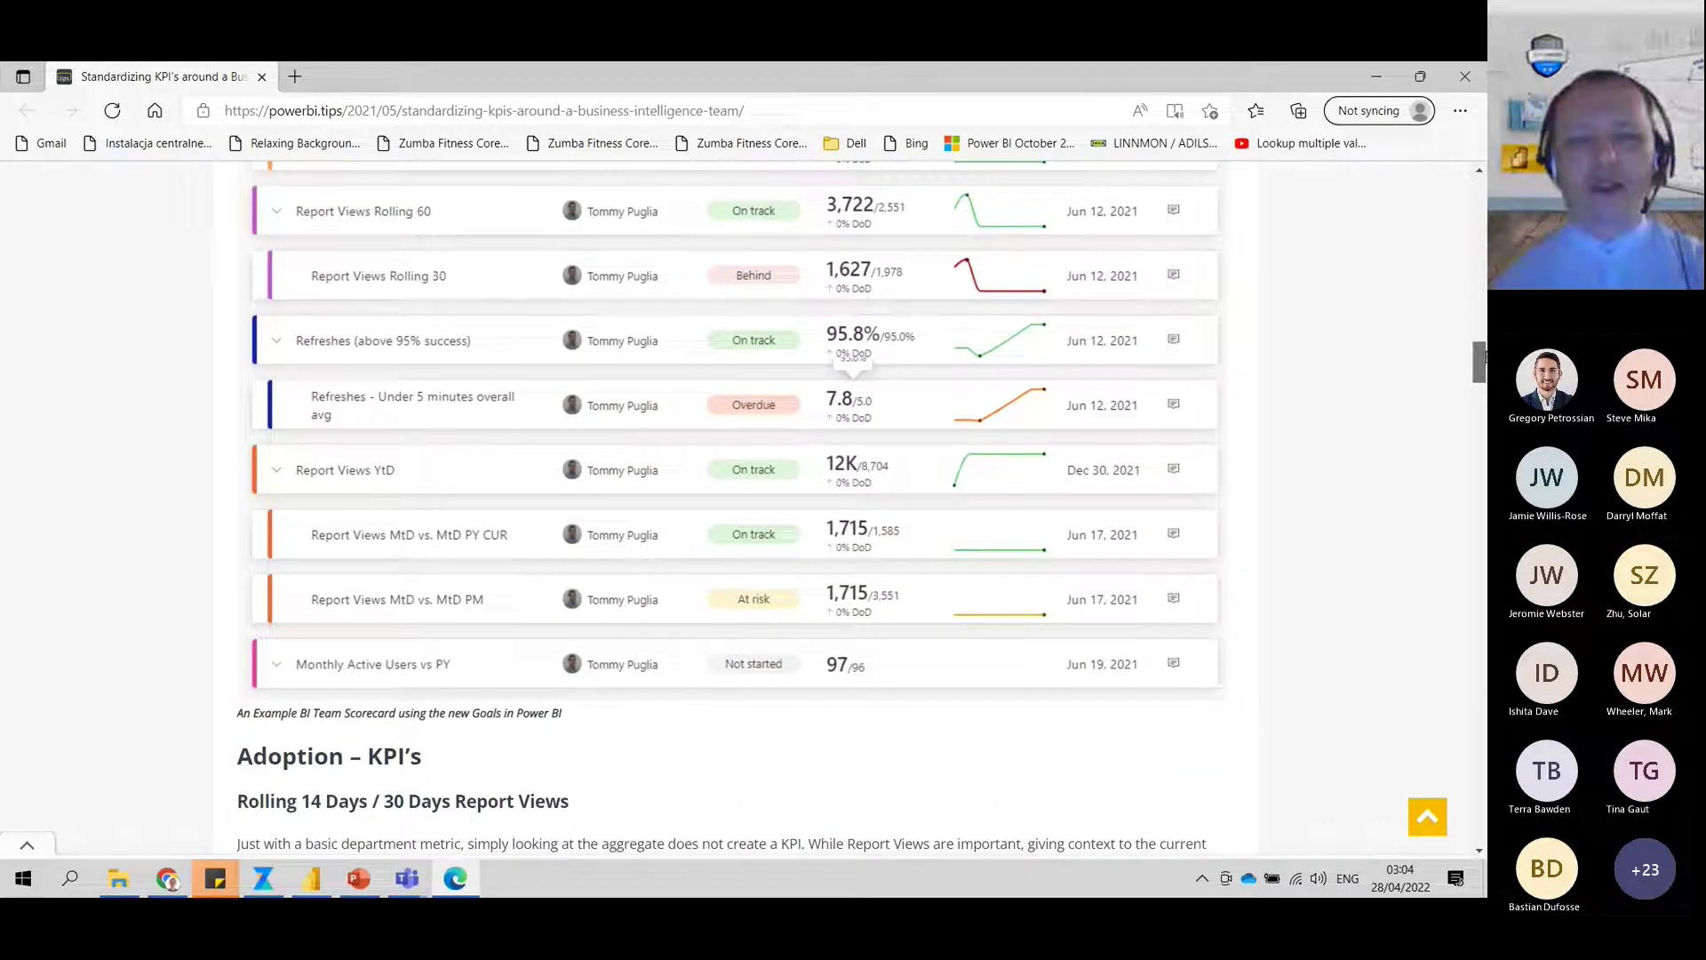
drag(1482, 355, 1482, 339)
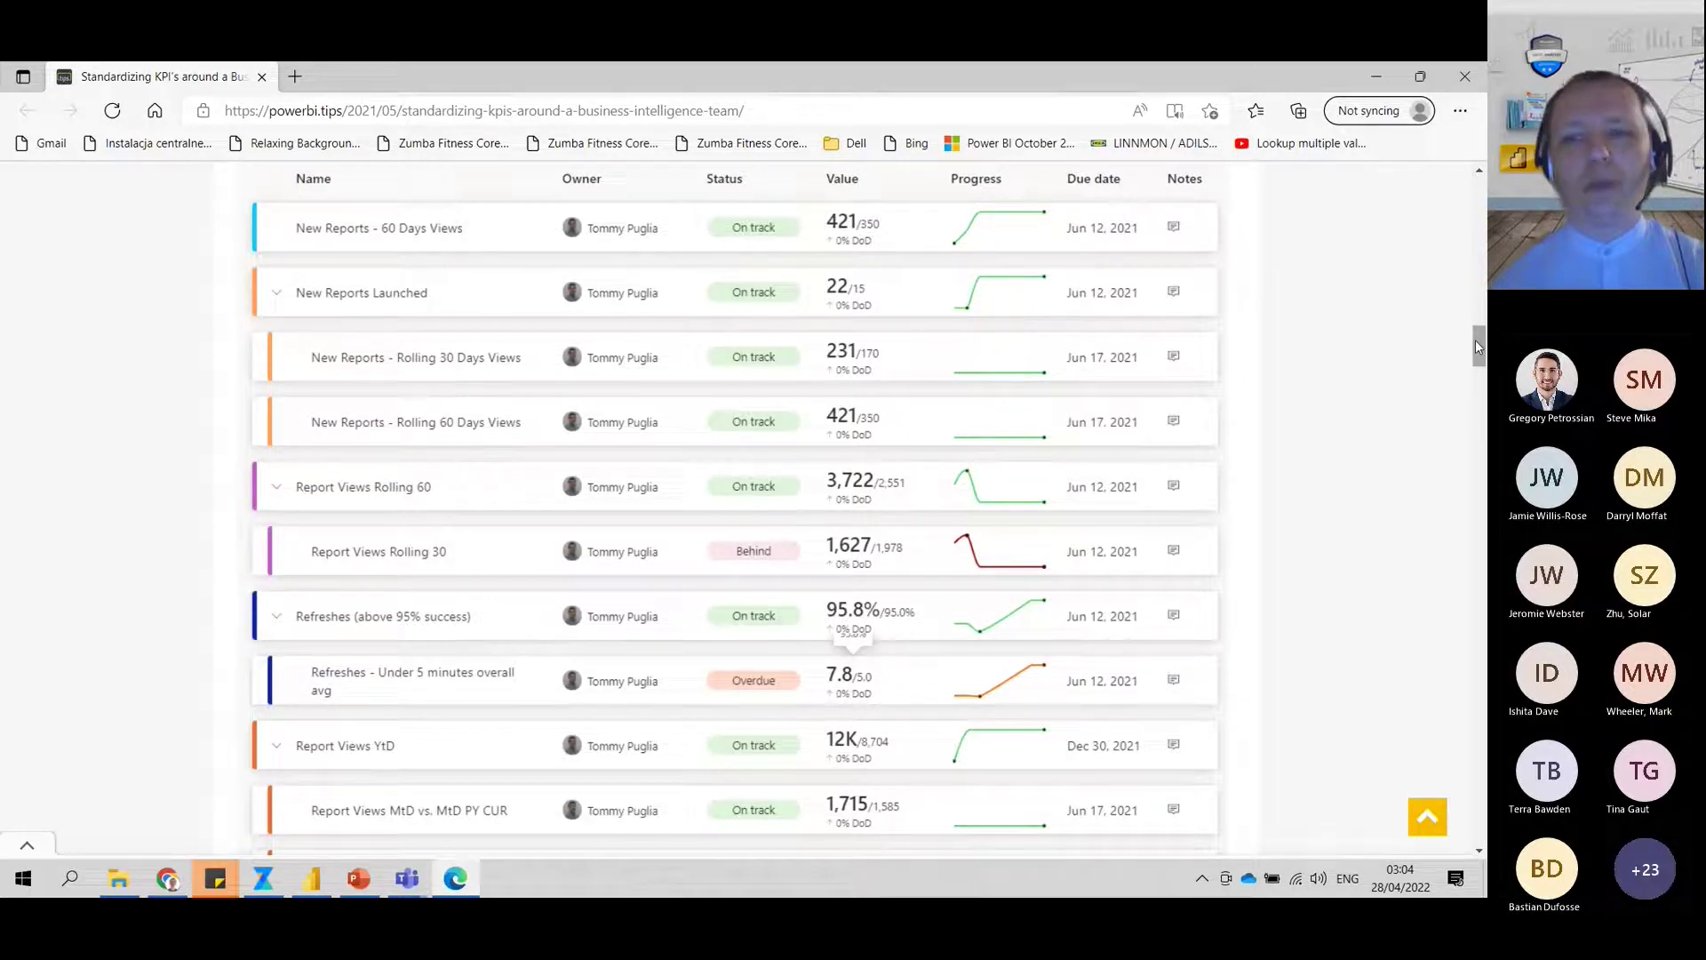
drag(1476, 345, 1475, 395)
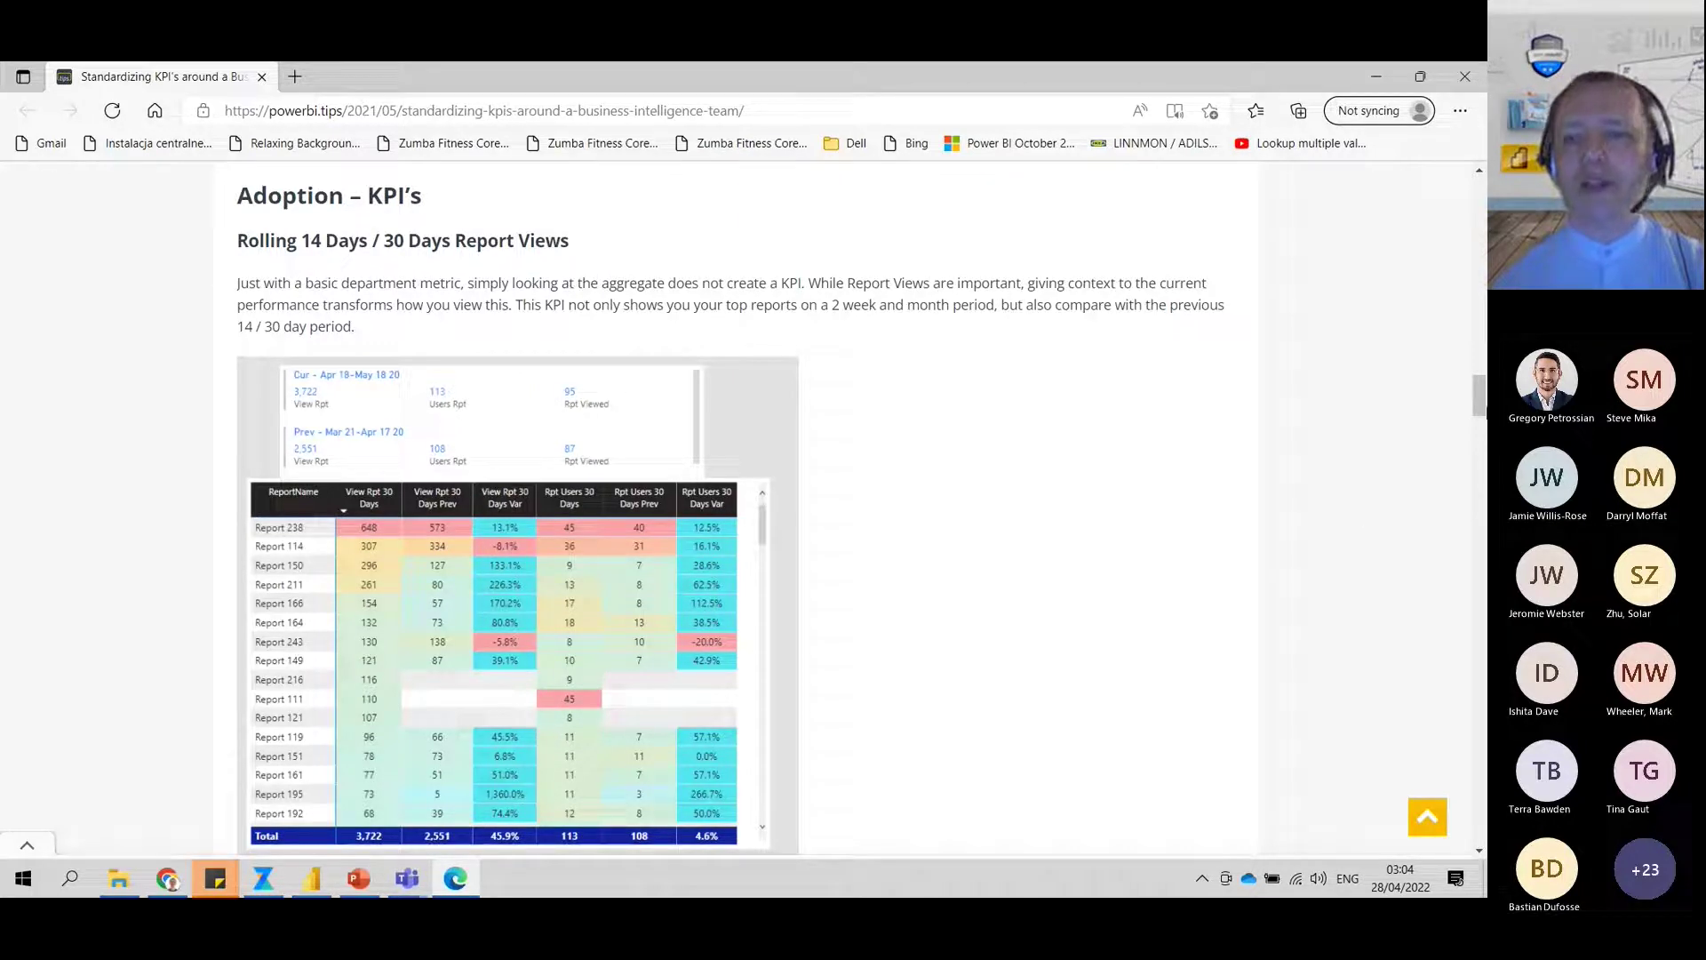
scroll(1484, 380, up, 6)
Read the PowerShell script in the article's "Getting the Data from Power BI" section through to the Conclusion.
drag(1483, 381, 1482, 604)
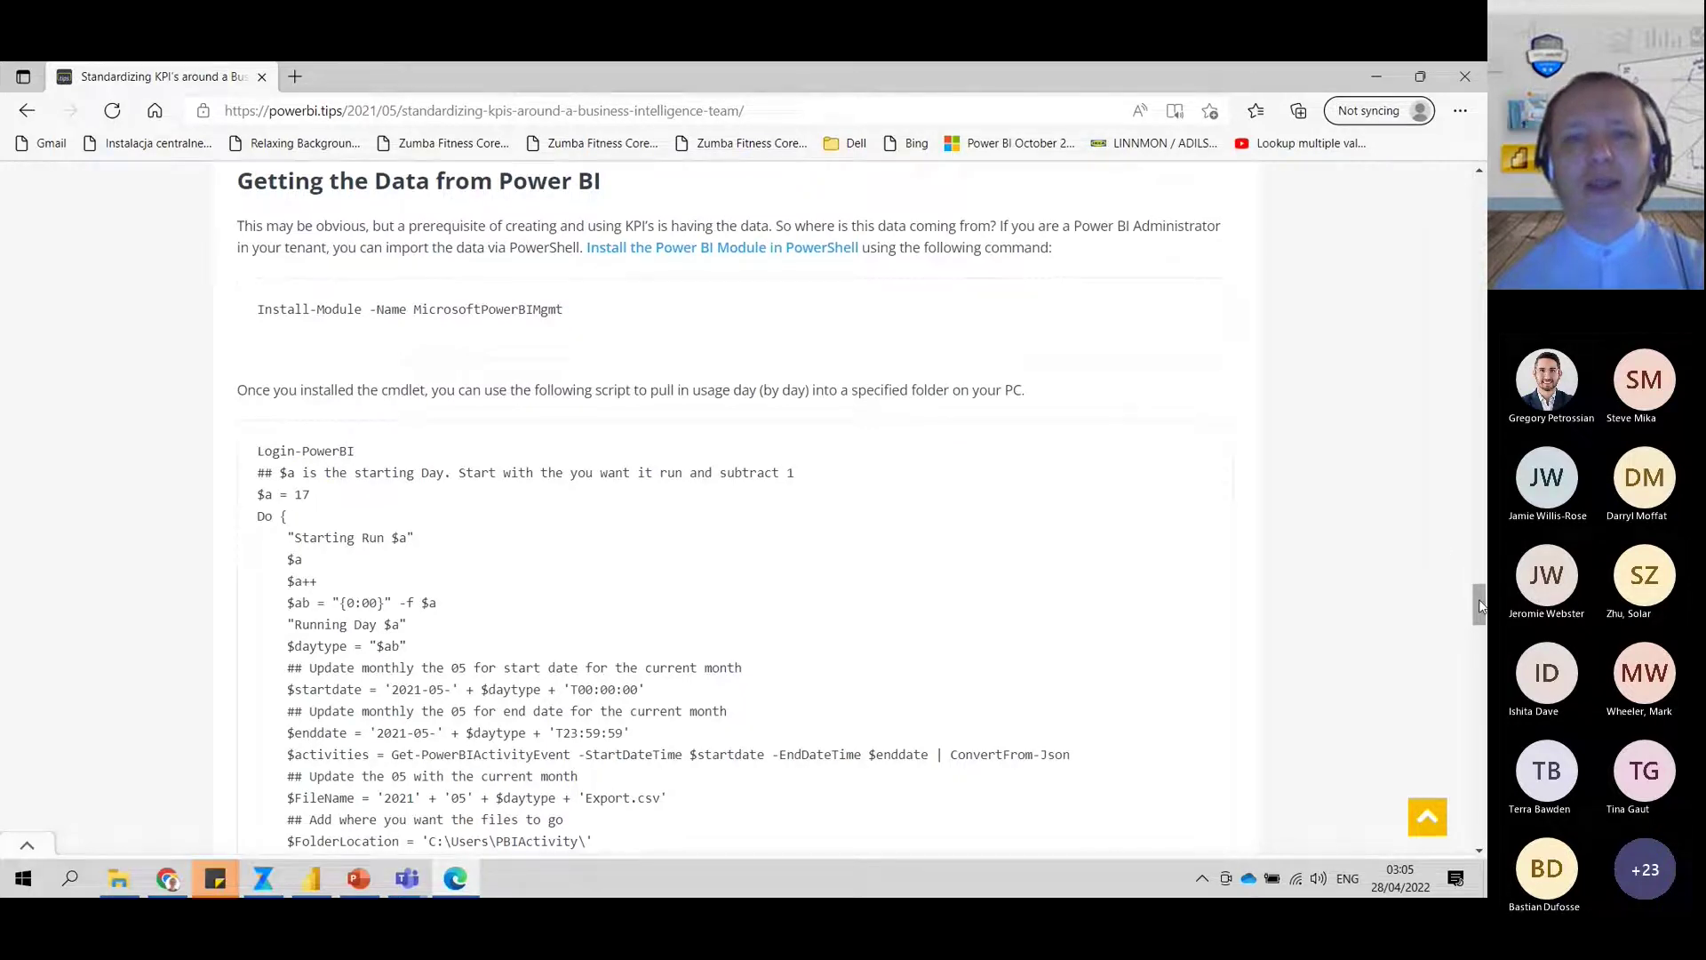
drag(1480, 606, 1480, 627)
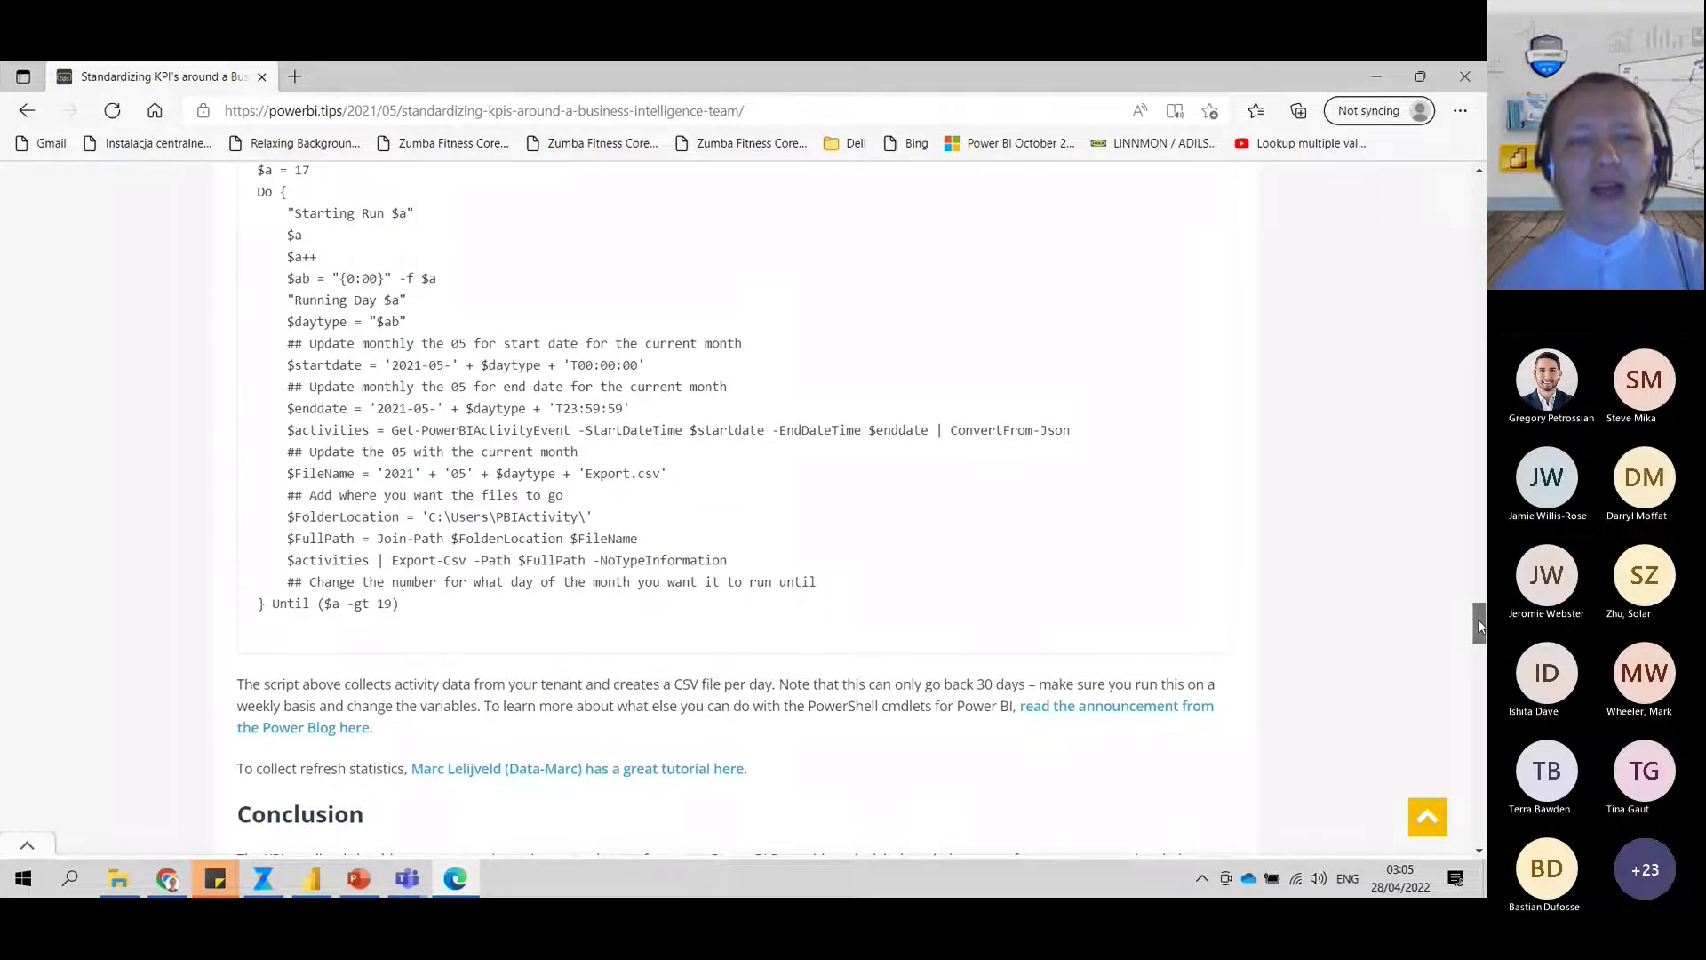
drag(1480, 627, 1481, 654)
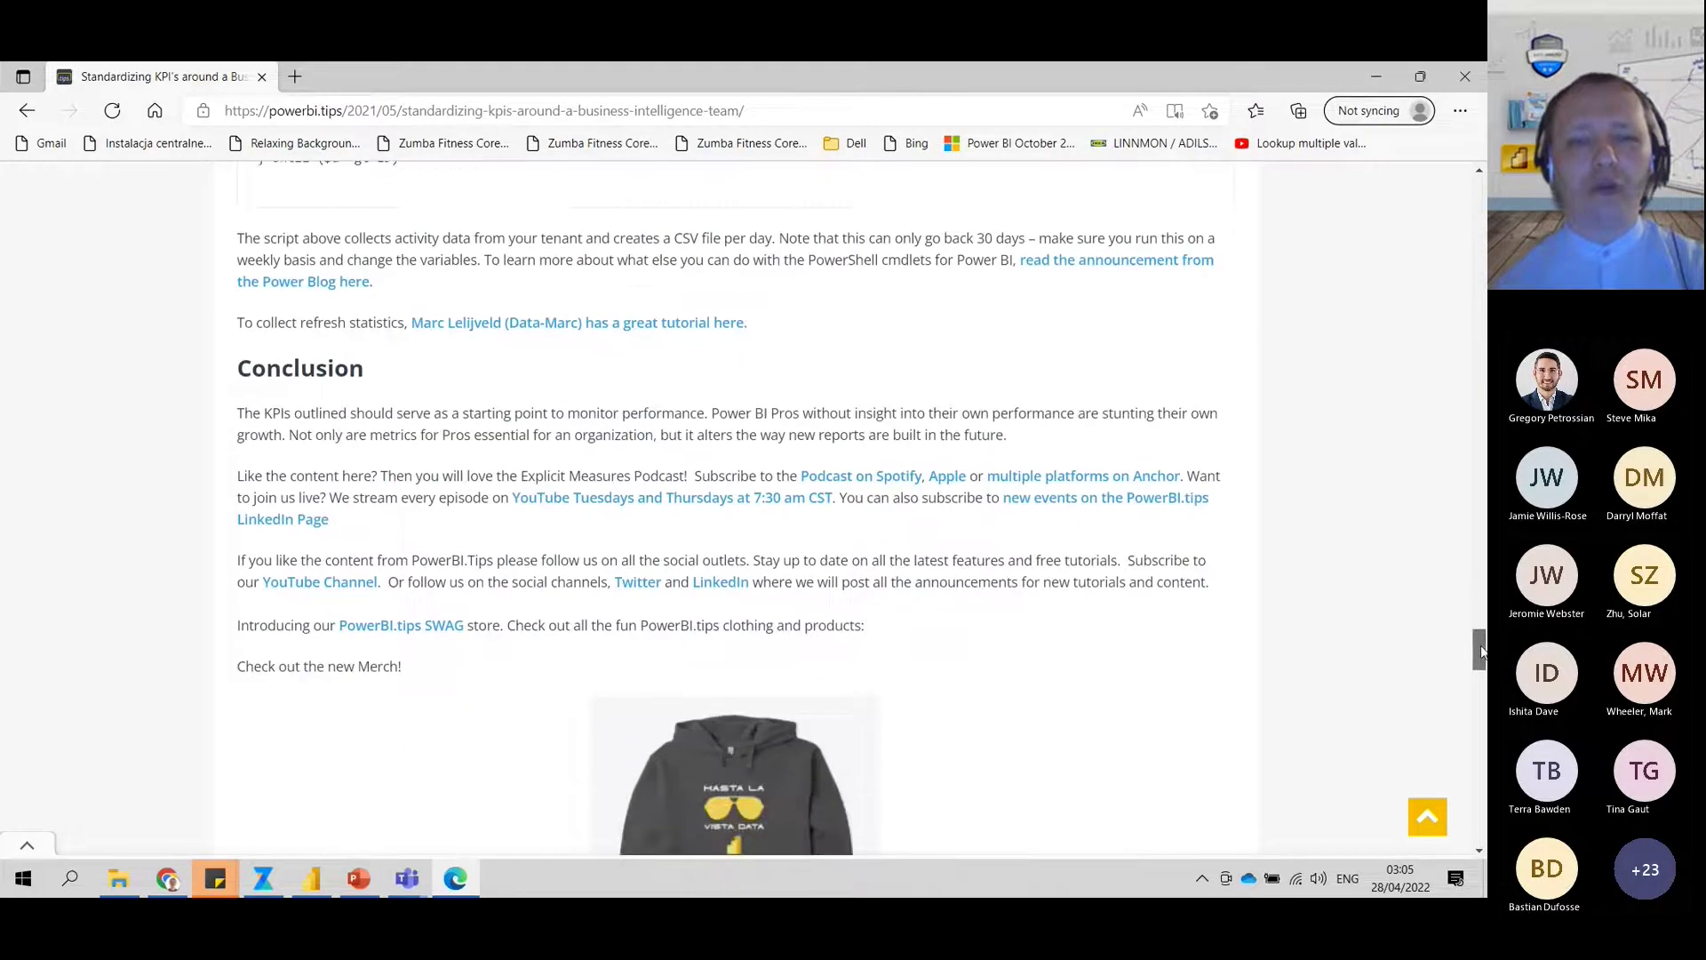
Switch back to PowerPoint and show slide 23, "What you get after the webinar?", leaving its title box deselected.
click(359, 878)
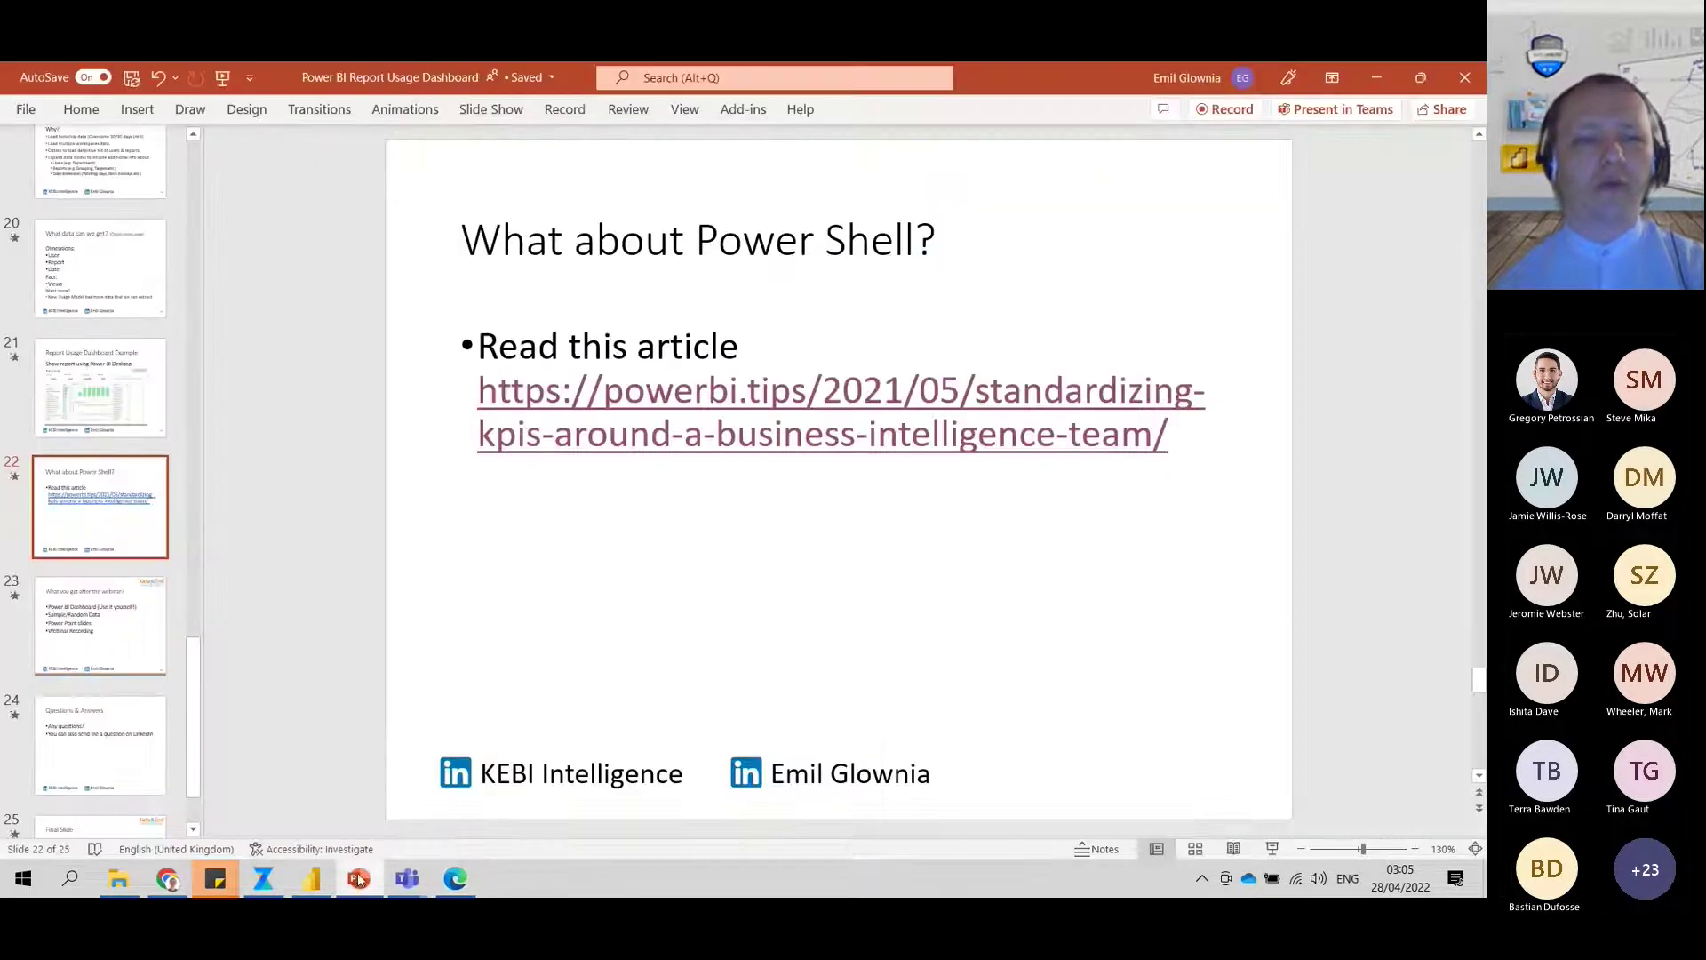
click(99, 634)
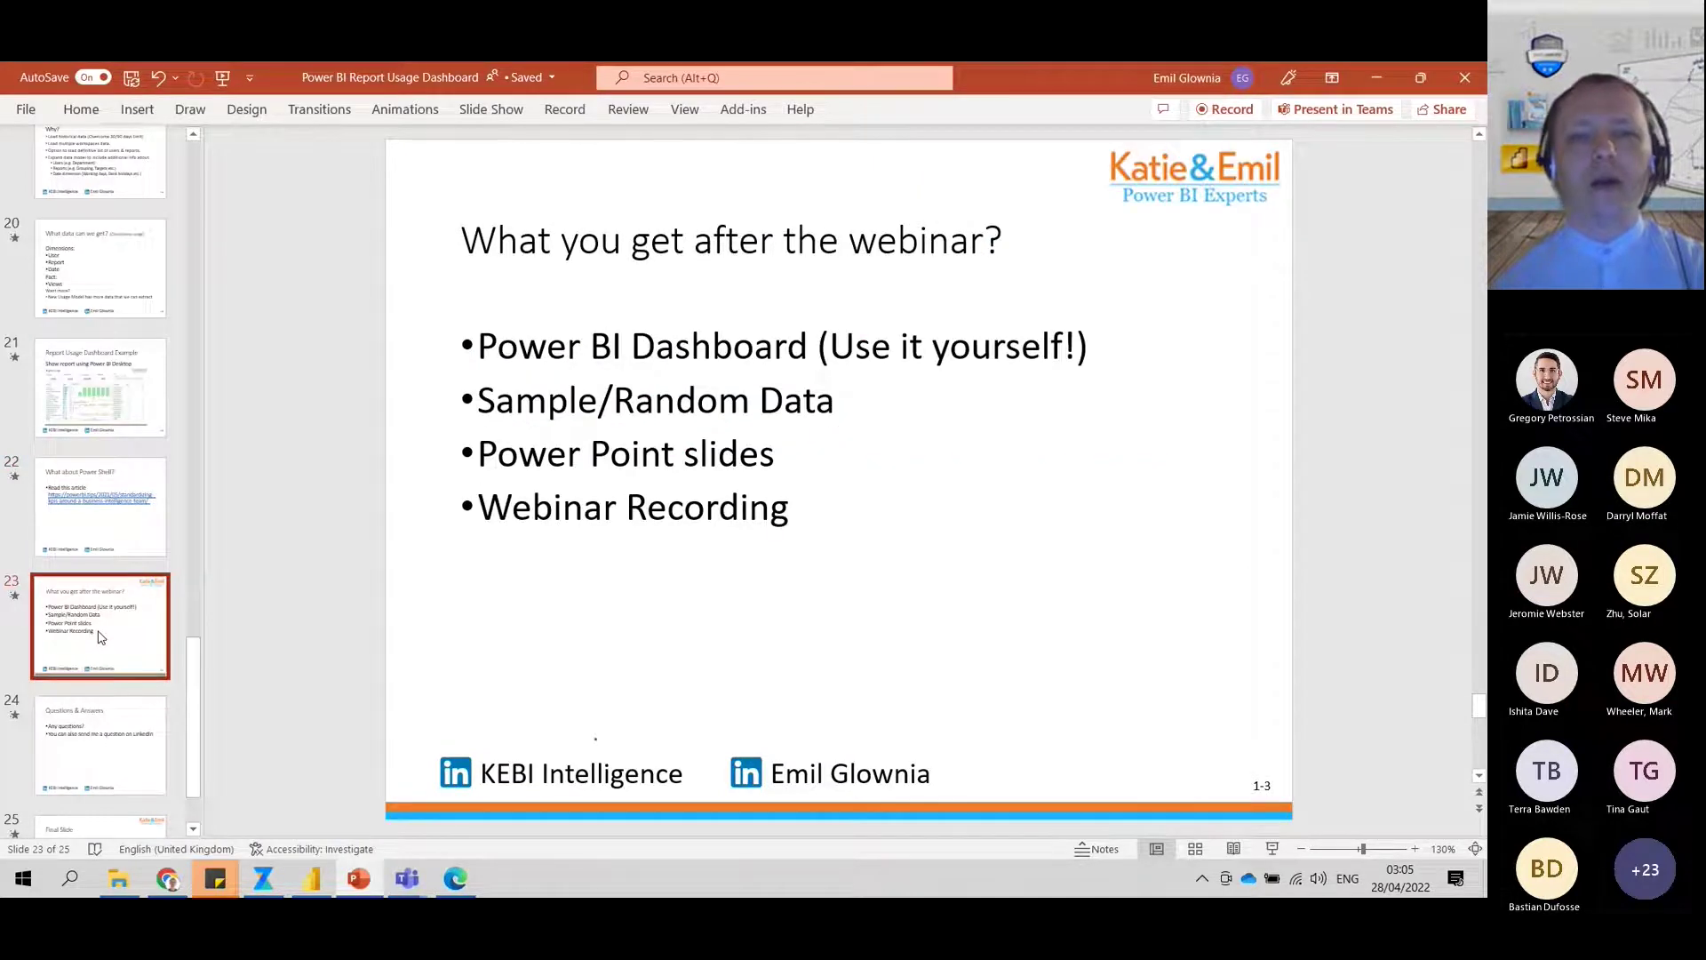
click(438, 286)
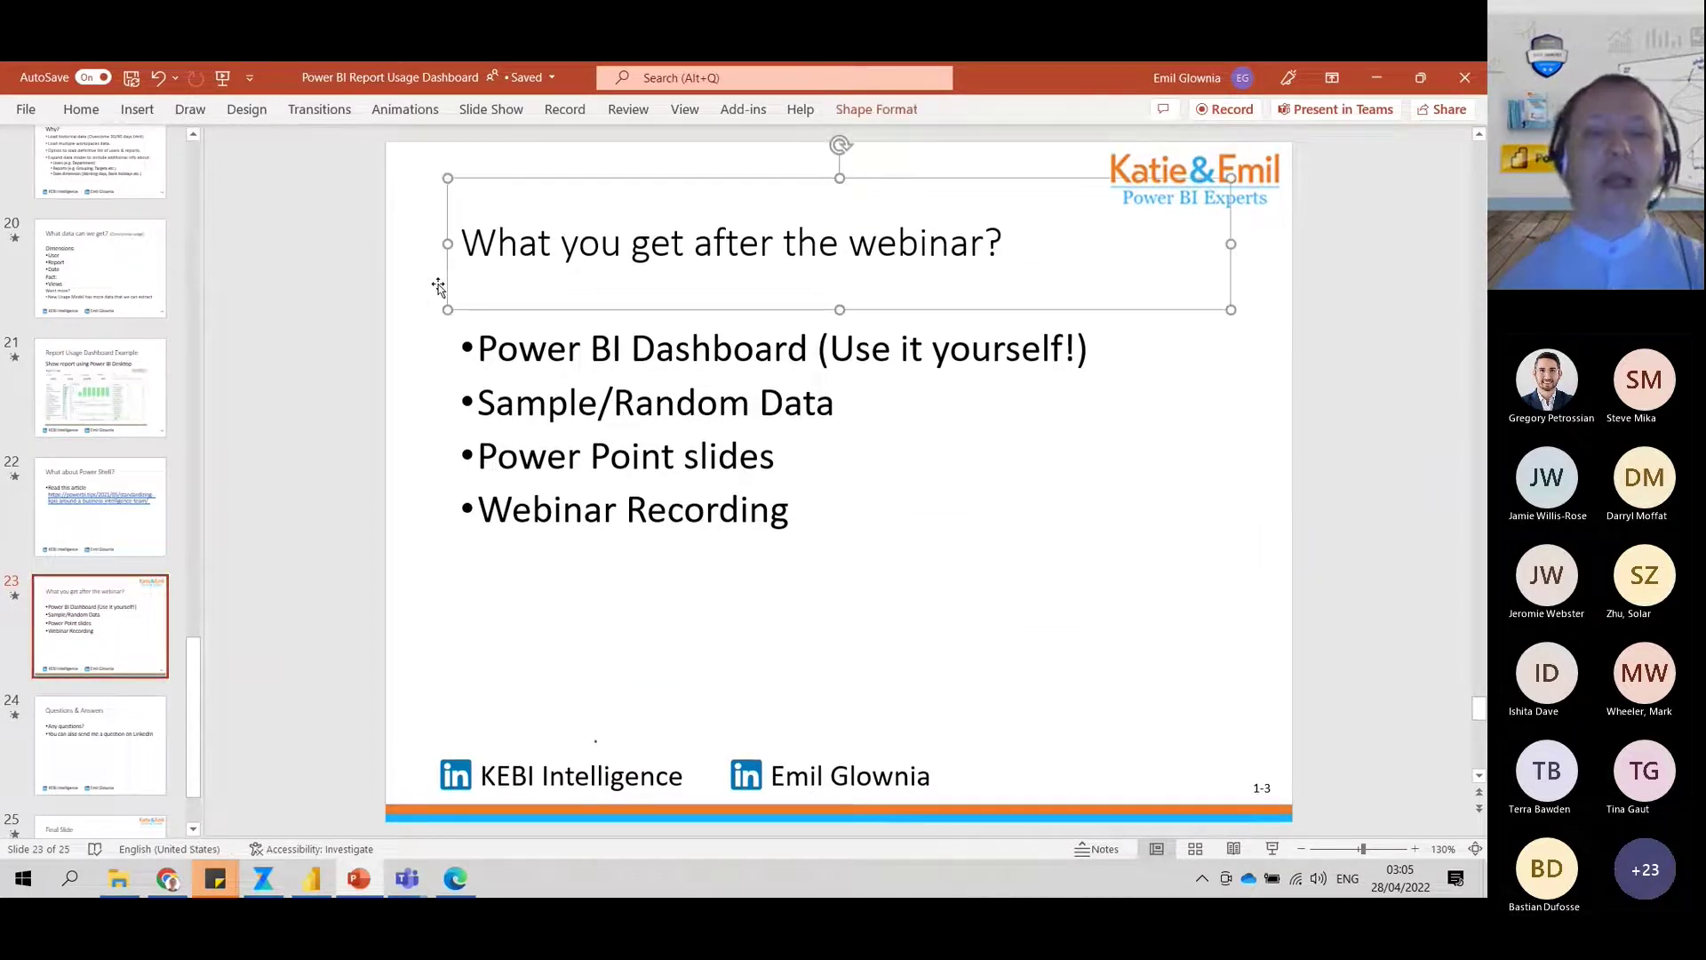
click(584, 569)
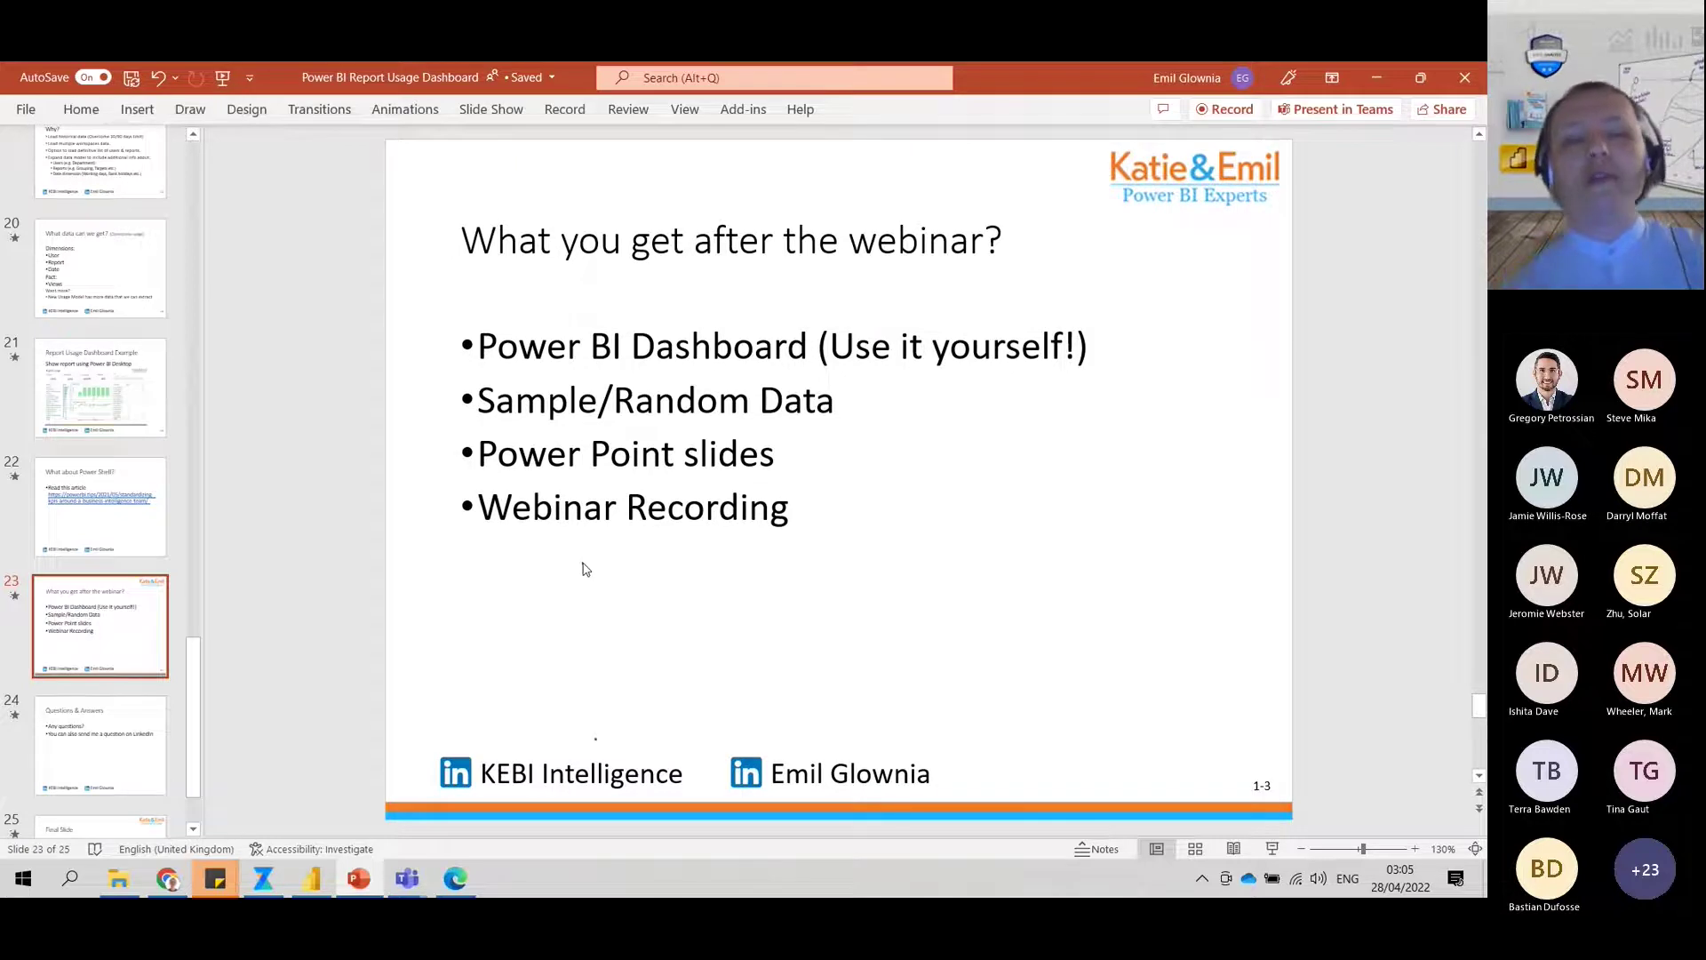